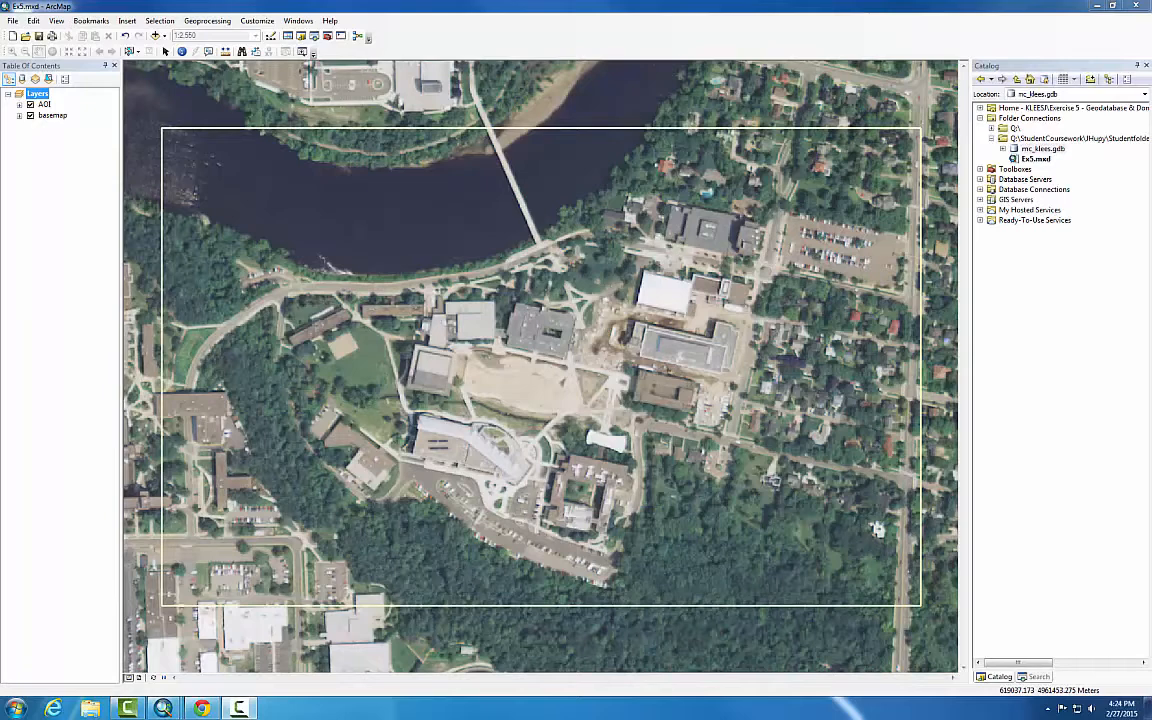
- Create a new file geodatabase named Microclimates in the connected student folder that holds Ex5.mxd
right_click(1041, 138)
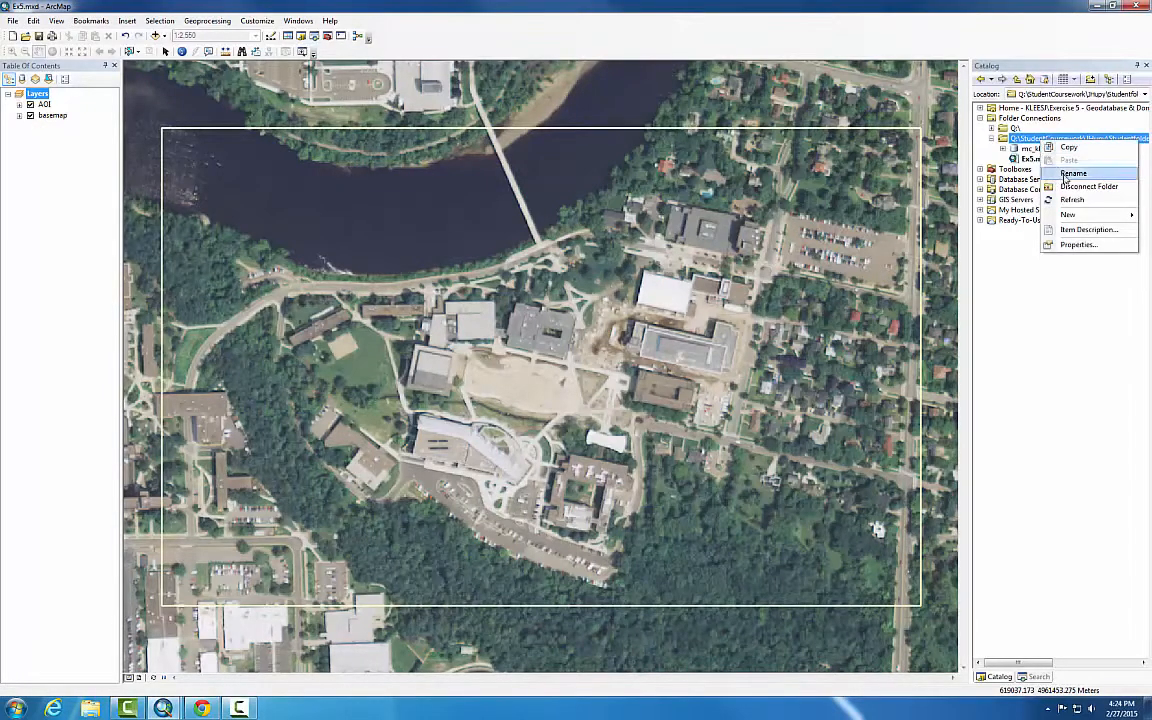
mouse_move(1067, 216)
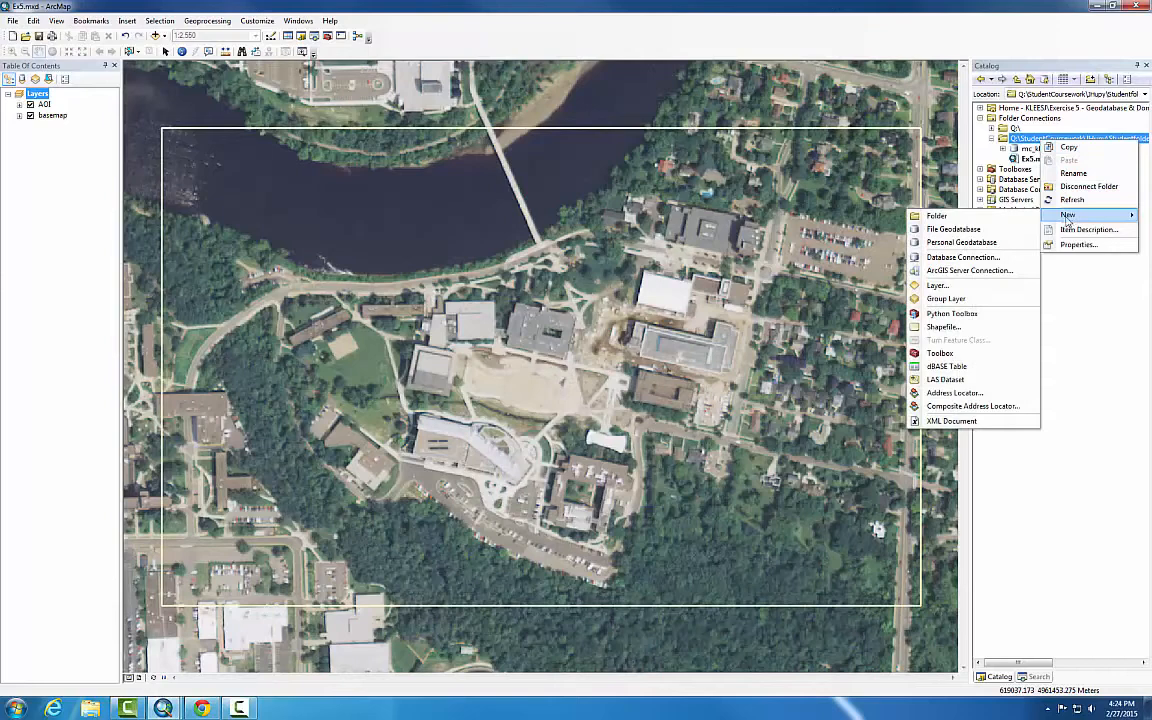
left_click(999, 236)
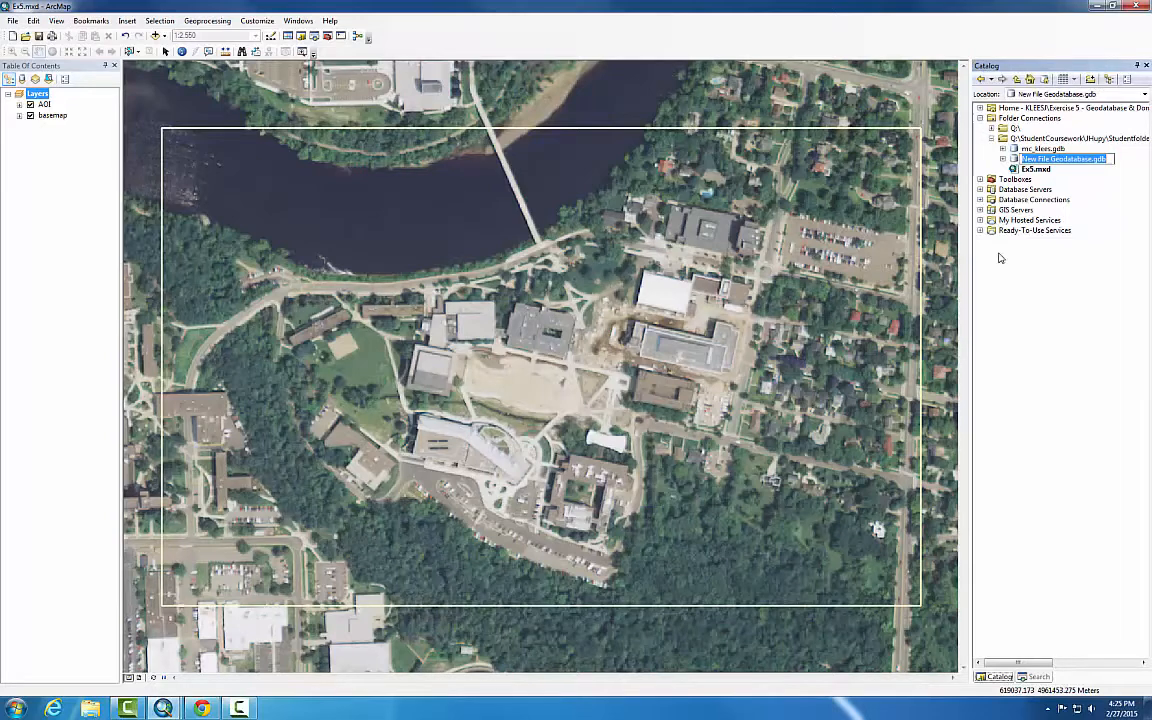
type("Micro")
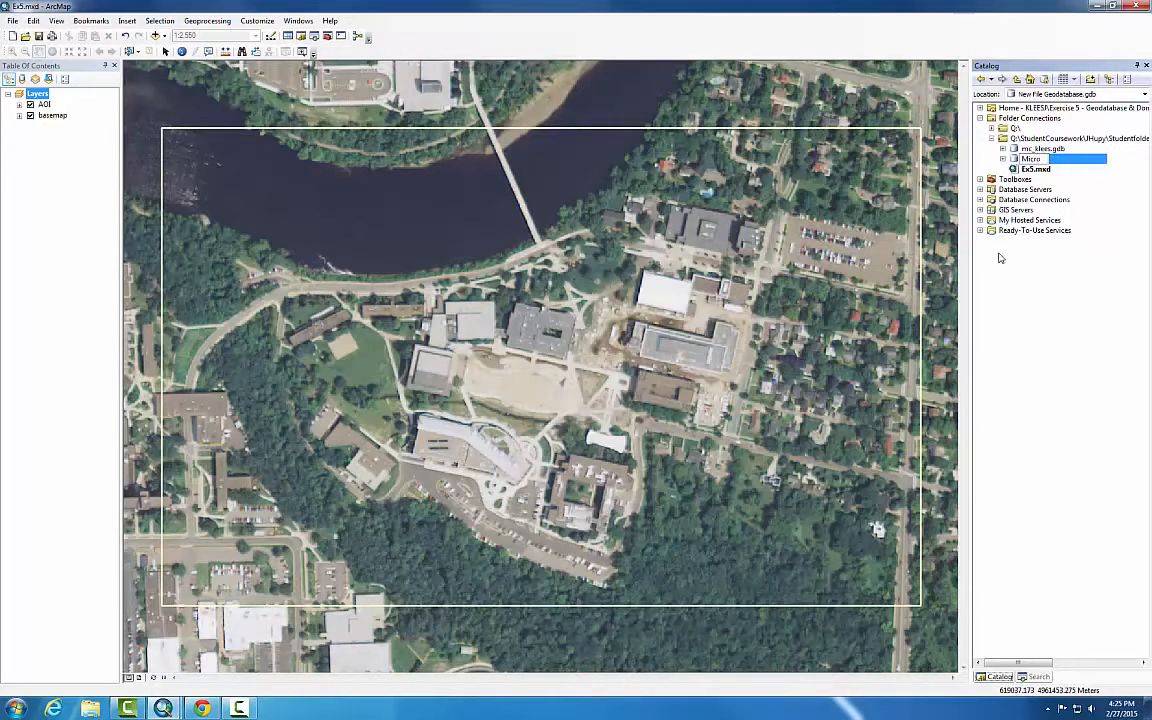
type("climates")
key("Return")
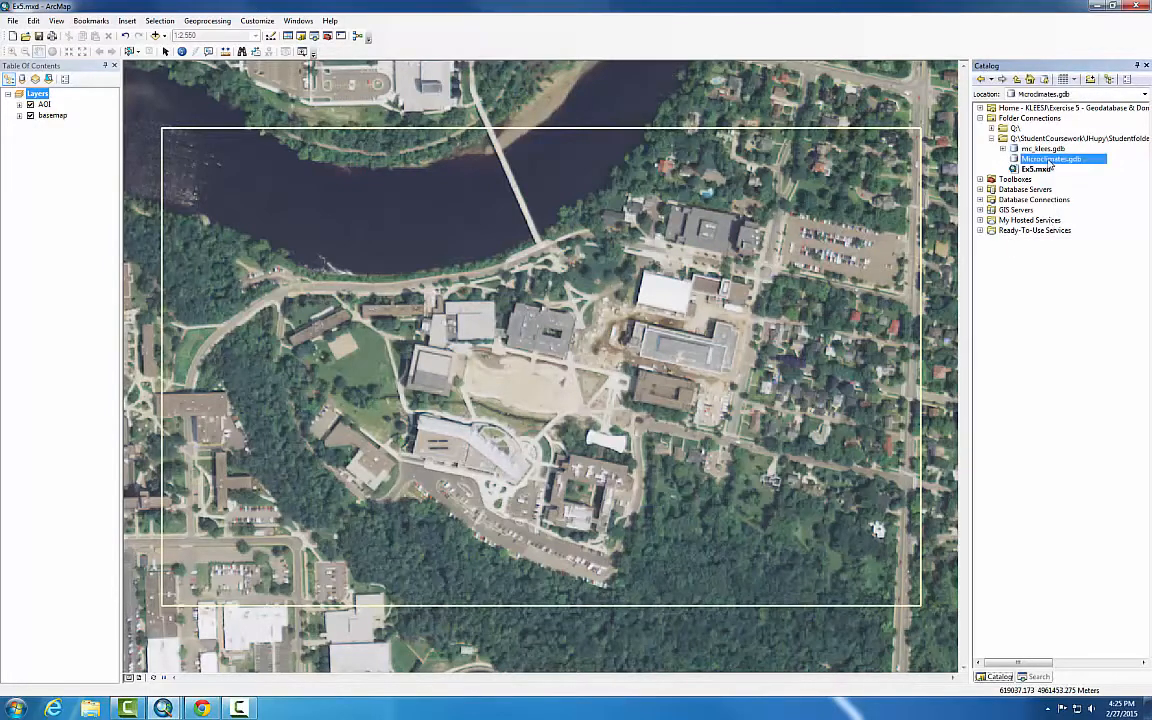
- In the Microclimates geodatabase's properties, add a domain named Humidity with the description "Humidity (0-100%)"
right_click(1050, 165)
left_click(1063, 352)
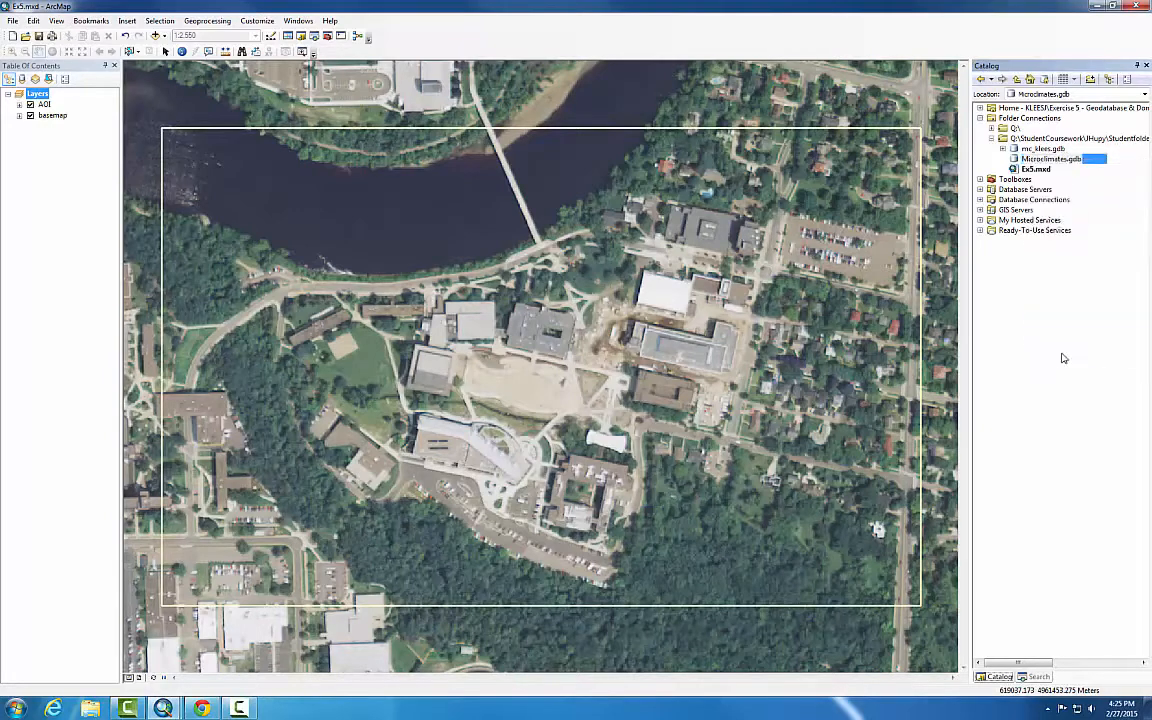
left_click(487, 218)
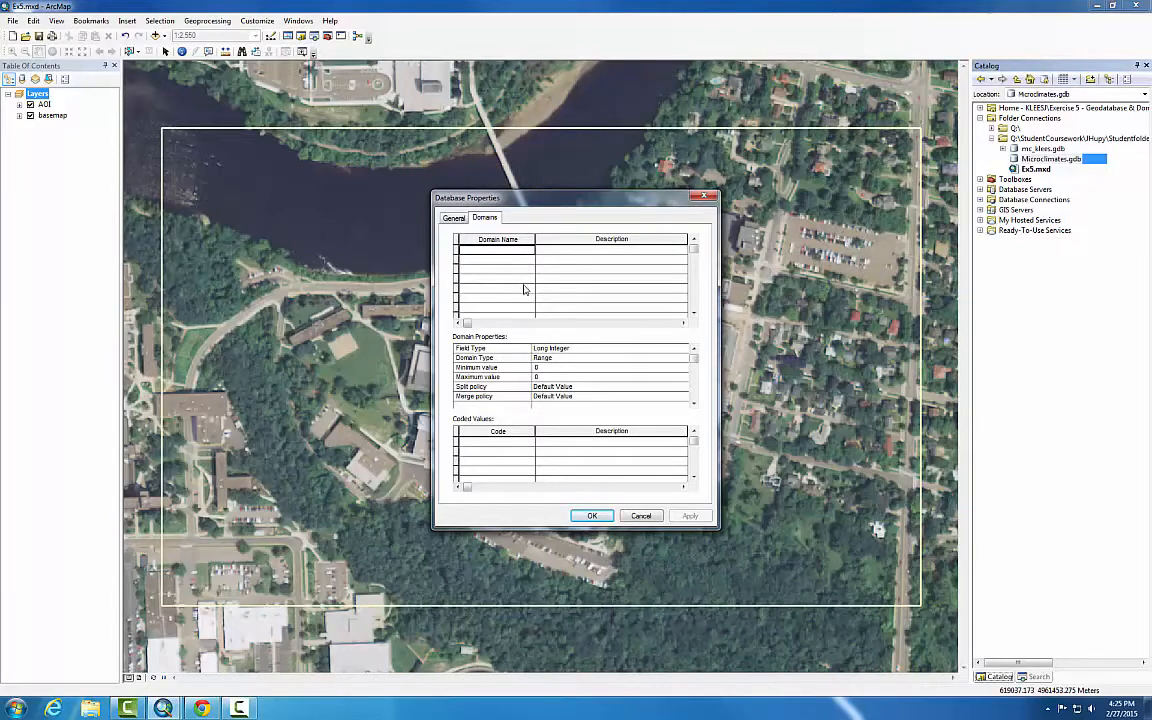
type("Hu")
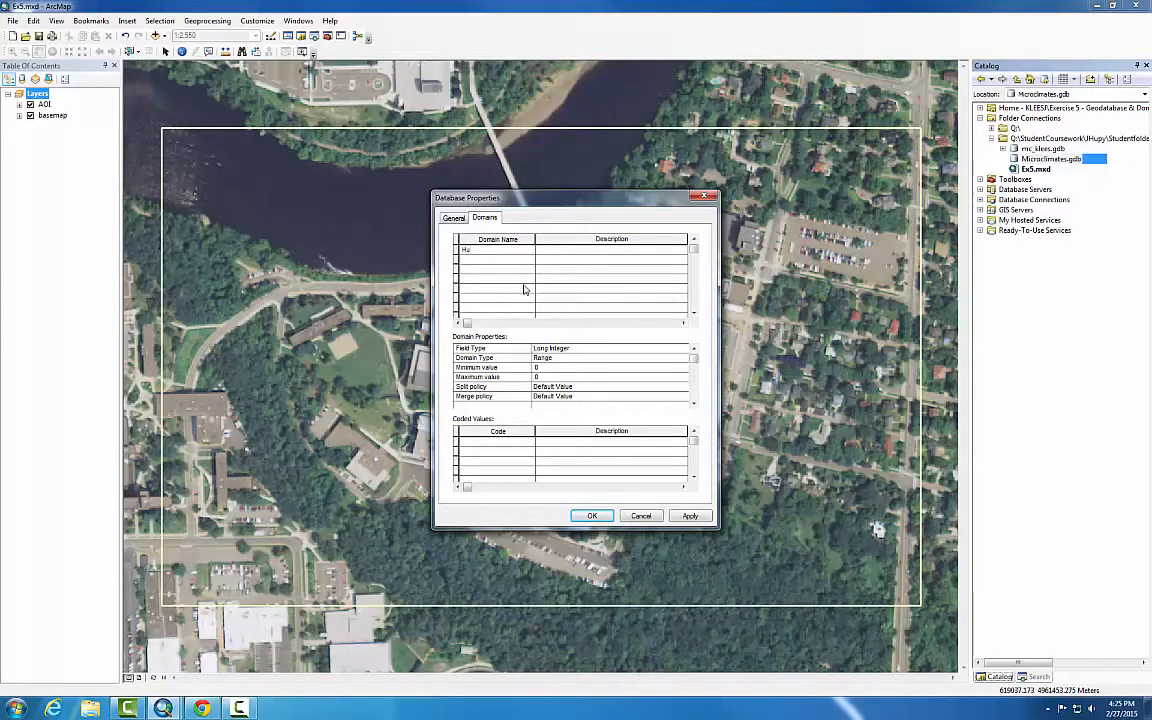
type("midity")
key("Tab")
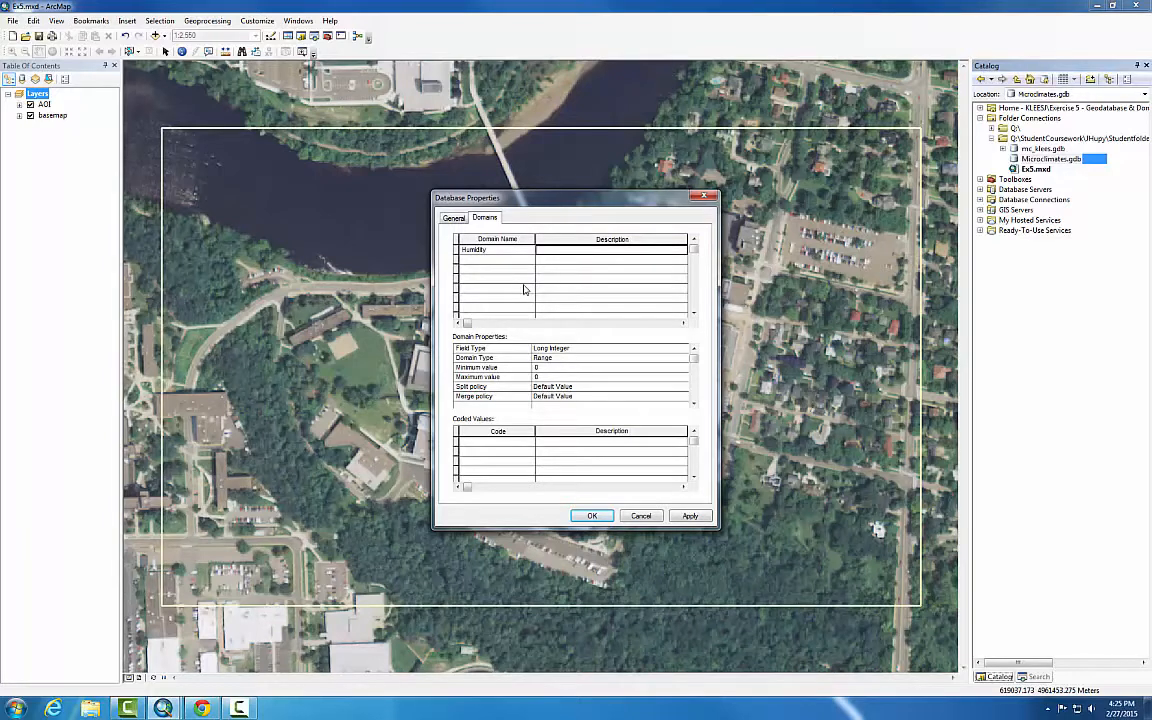
type("Humidity")
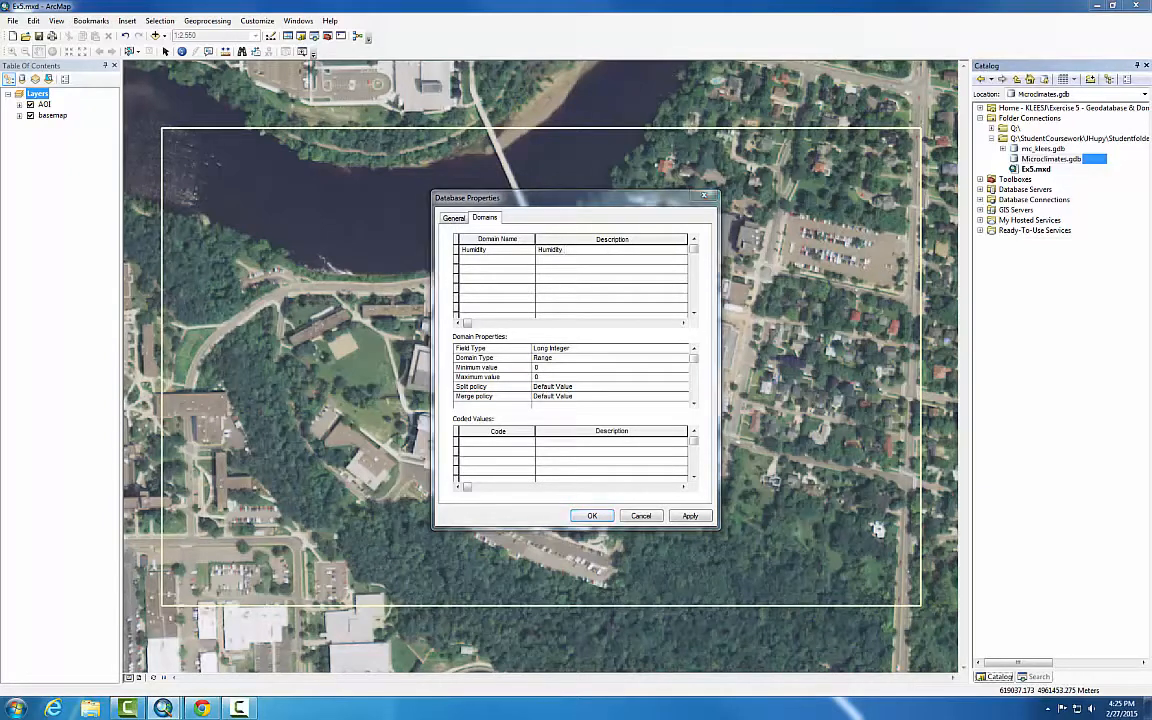
left_click(601, 250)
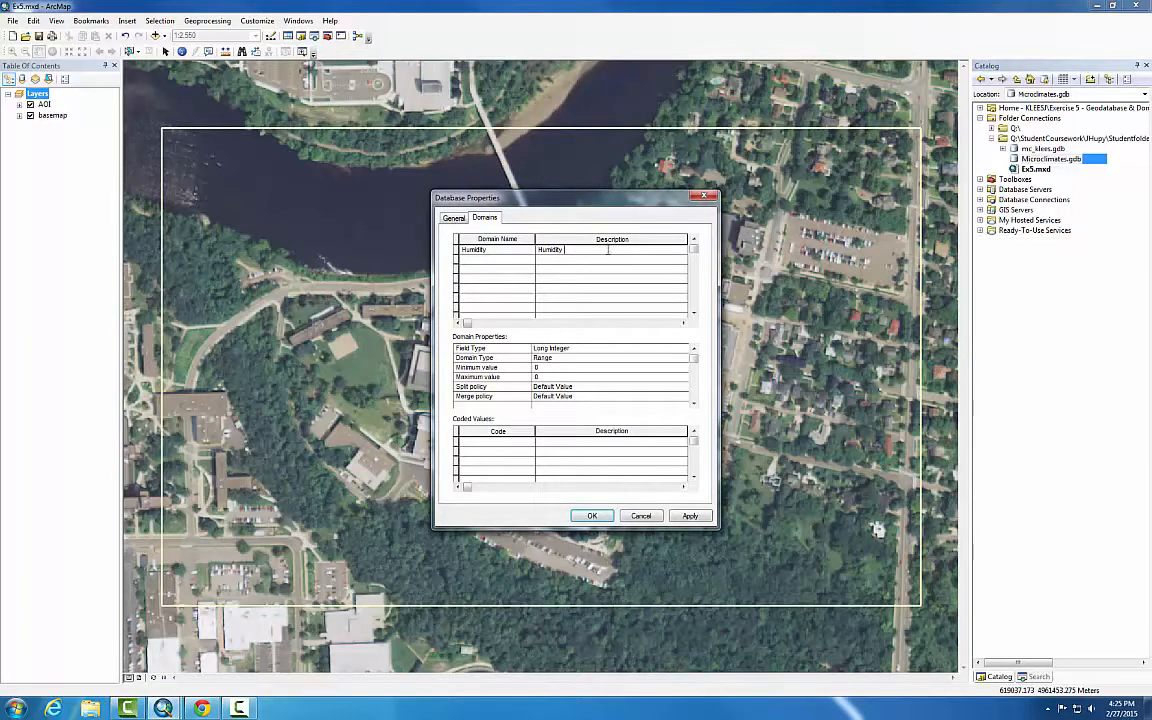
type("(0-100)")
key("Left")
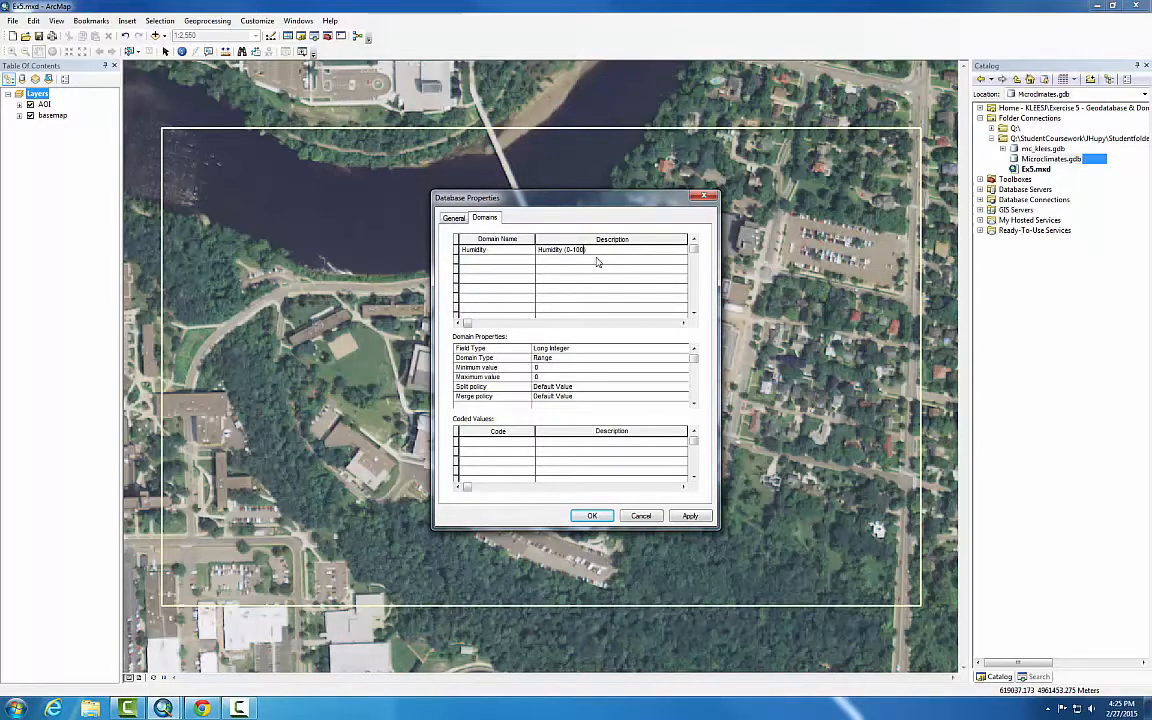
type("%")
left_click(500, 250)
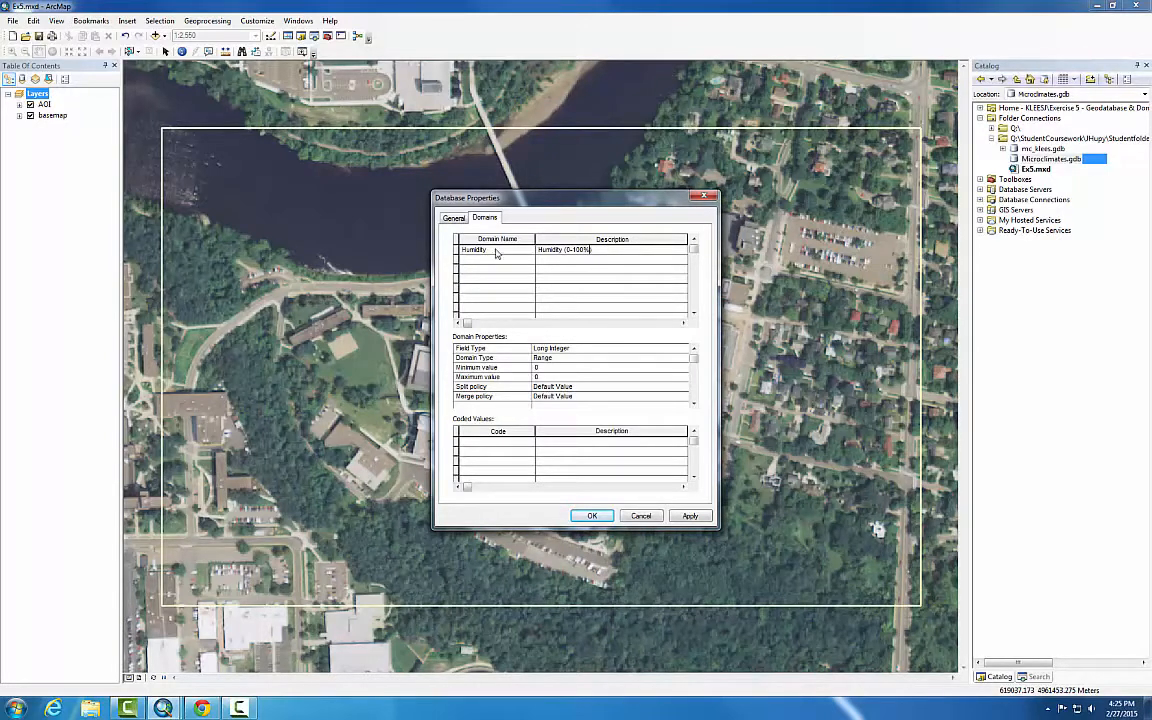
- Set the Humidity domain to field type Float and domain type Range with a maximum value of 100
left_click(553, 359)
left_click(550, 368)
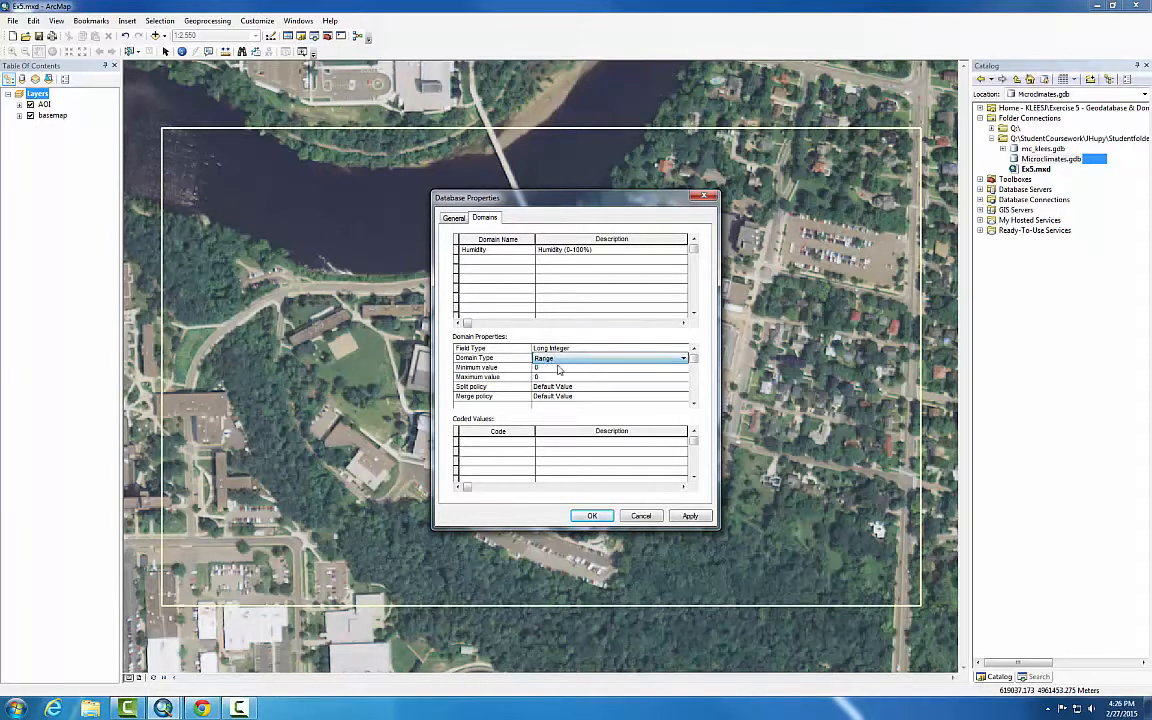
left_click(556, 348)
left_click(557, 376)
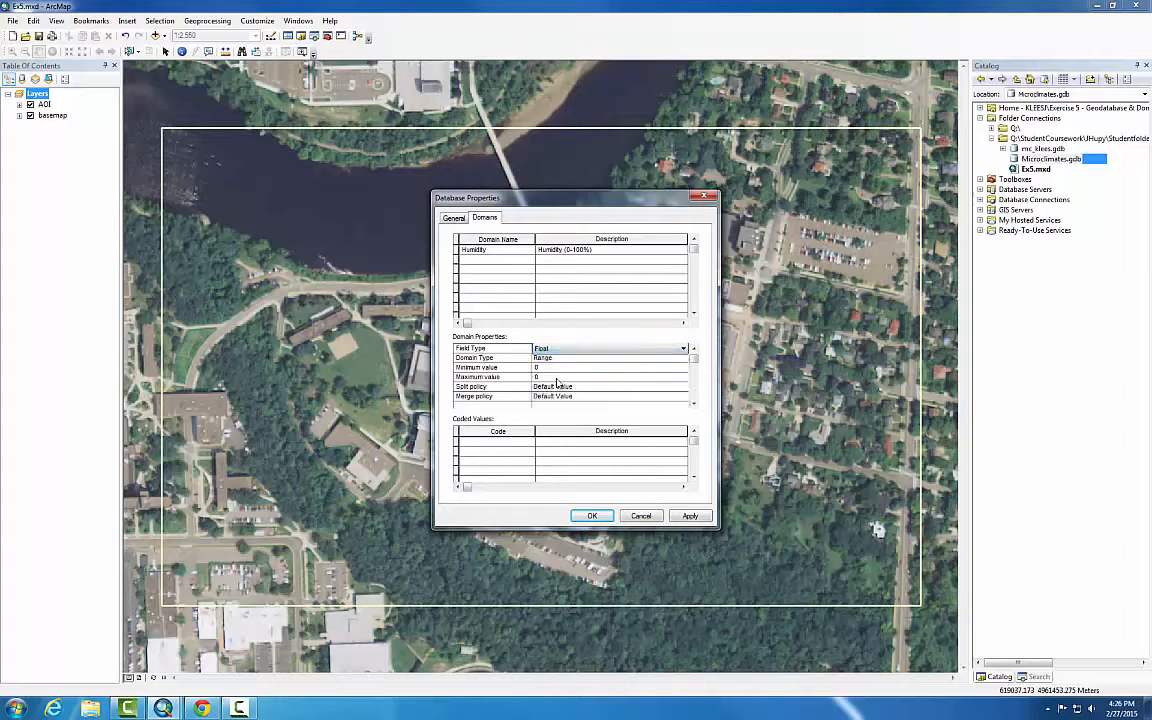
left_click(558, 362)
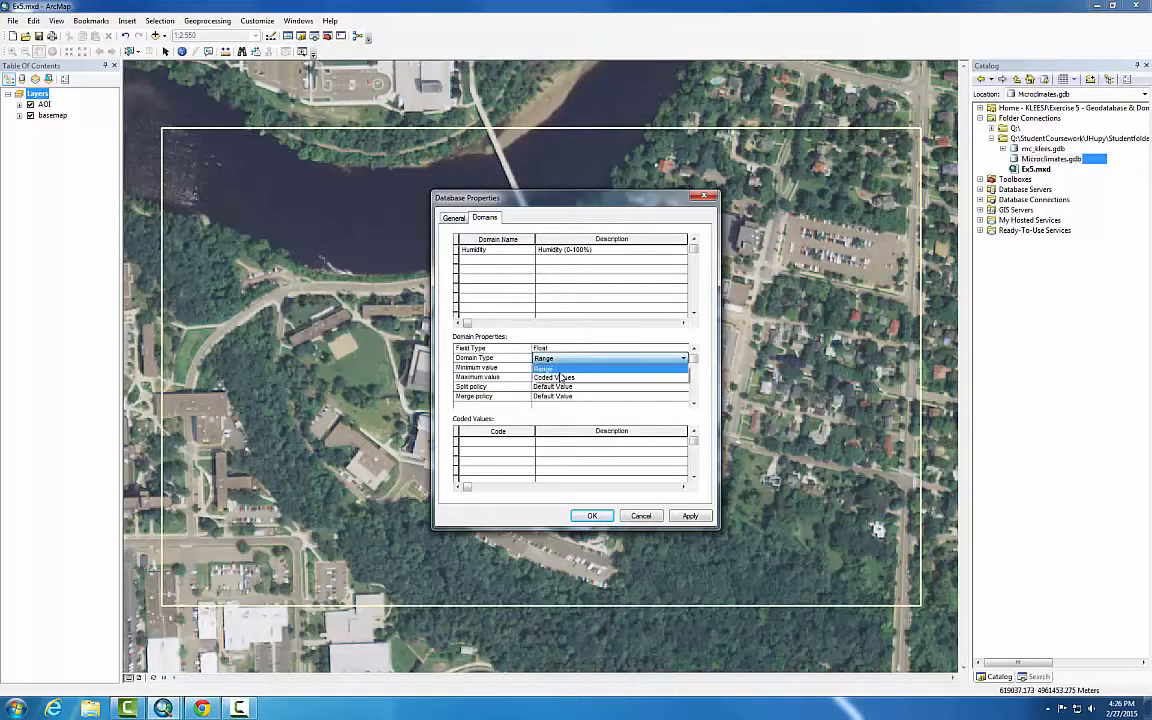
left_click(557, 368)
left_click(556, 376)
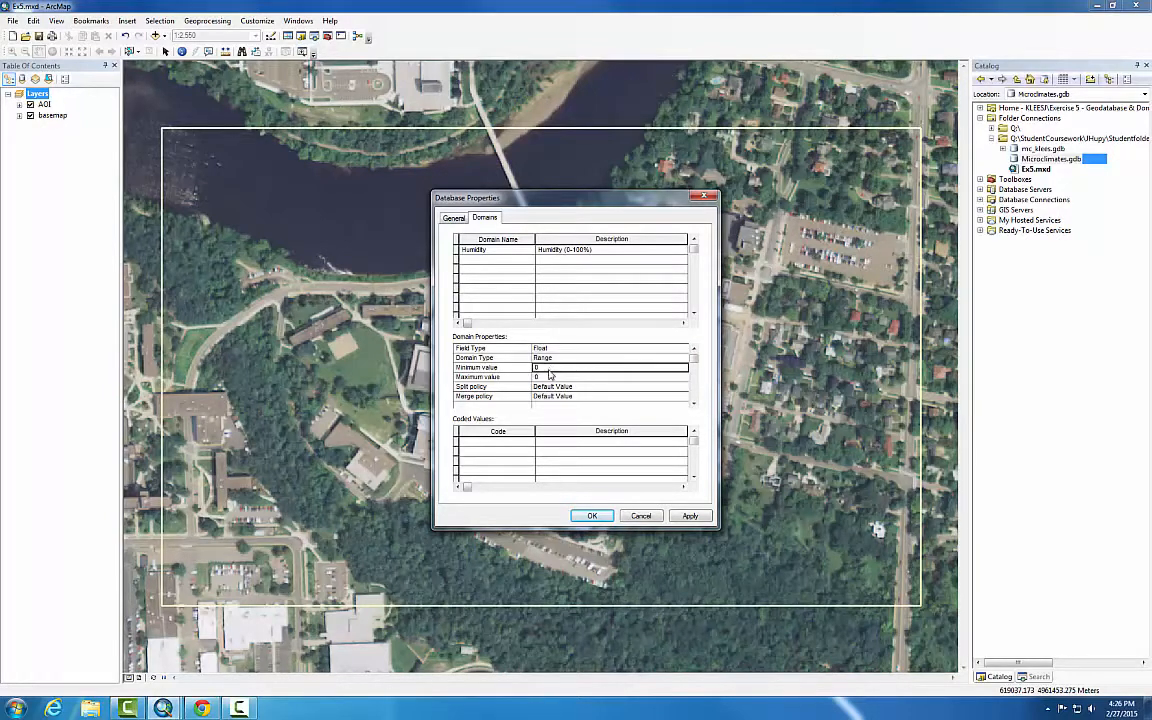
type("100")
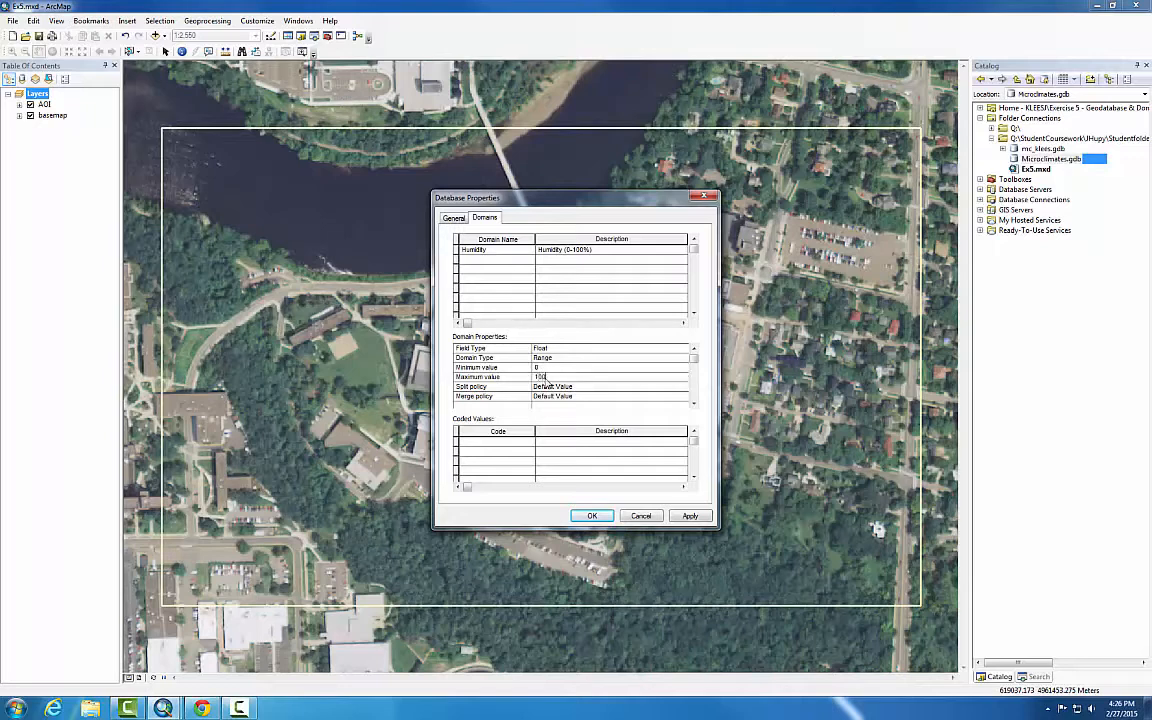
- Add a second domain named Temp with the description "Temp_surface, Temp_2m, dew_point, Wind_chill"
left_click(485, 259)
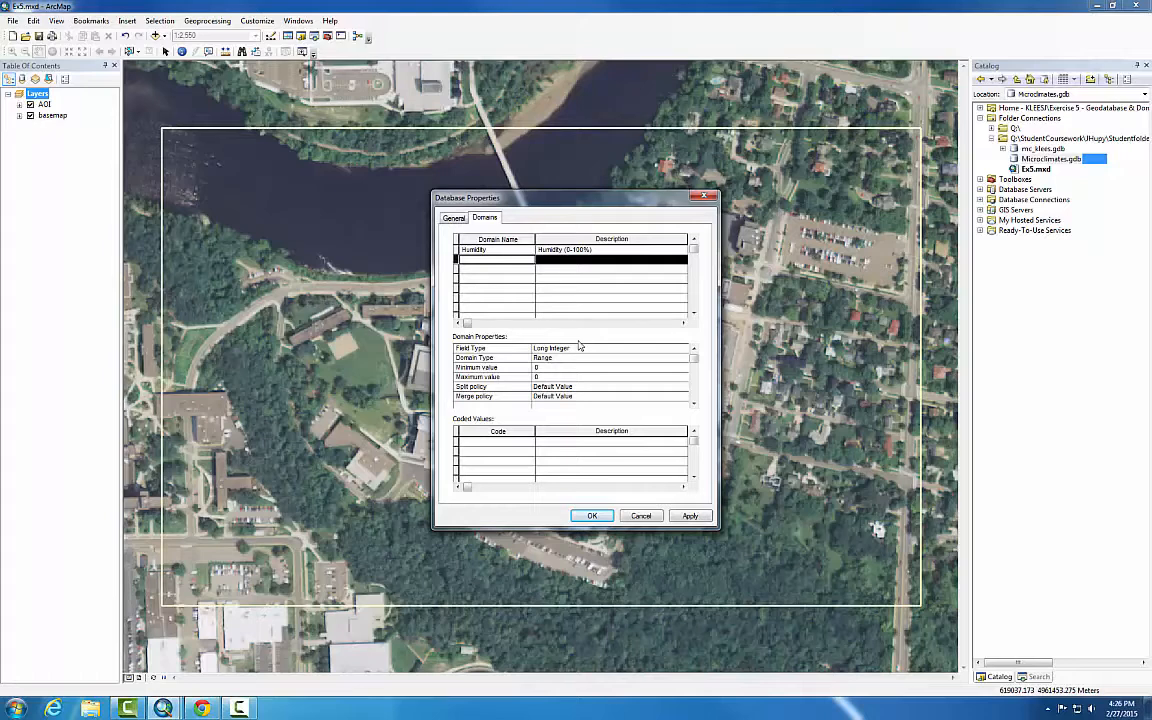
type("Temp")
key("Tab")
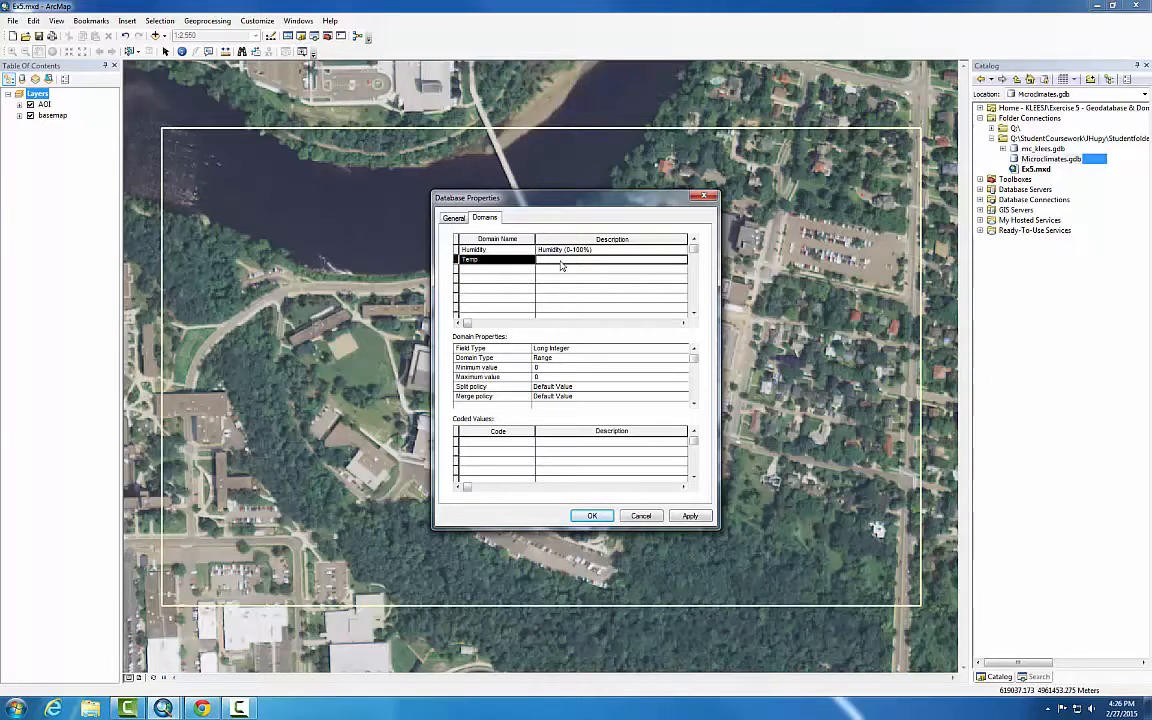
type("Temp")
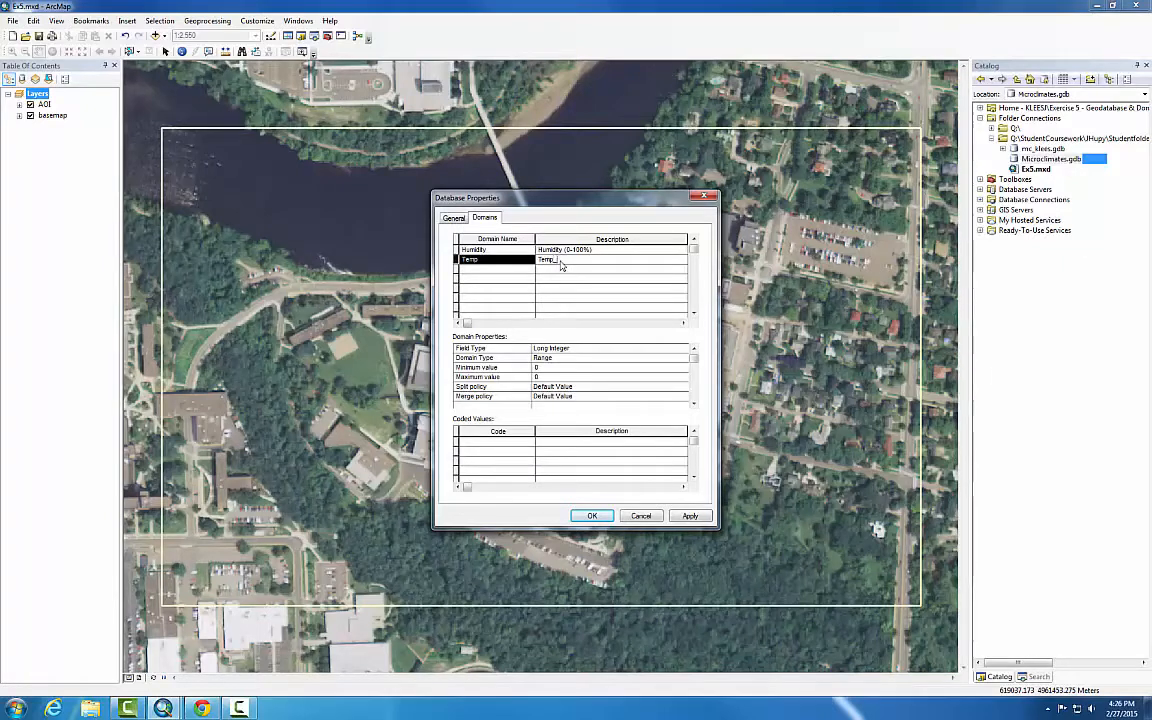
type("_surface, Temp_2m, dew point, Wind")
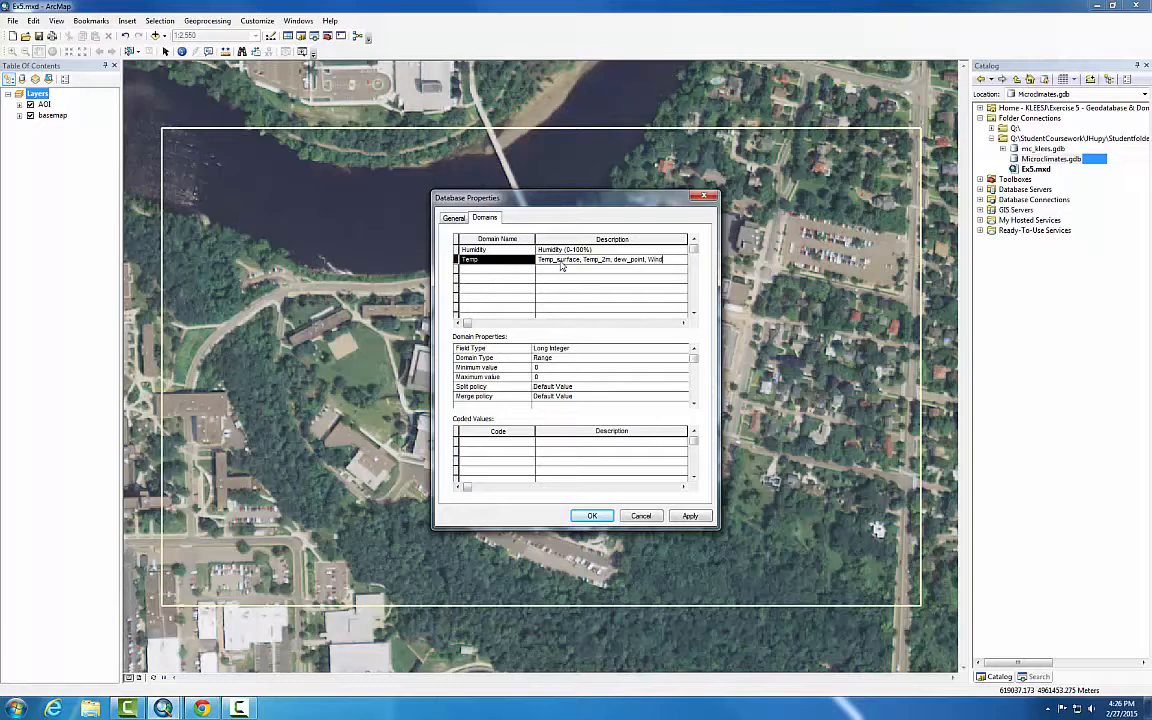
type("_chill")
left_click(508, 272)
- Set the Temp domain's field type to Float with a minimum value of -30 and a maximum value of 80
left_click(527, 260)
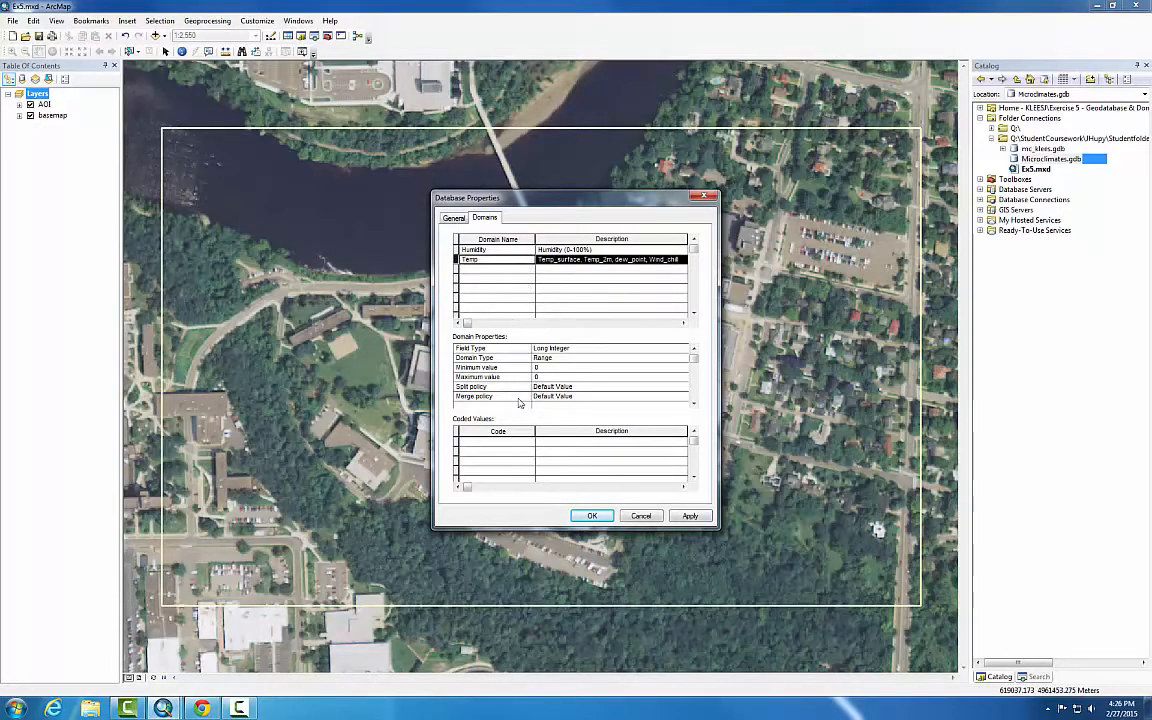
left_click(552, 349)
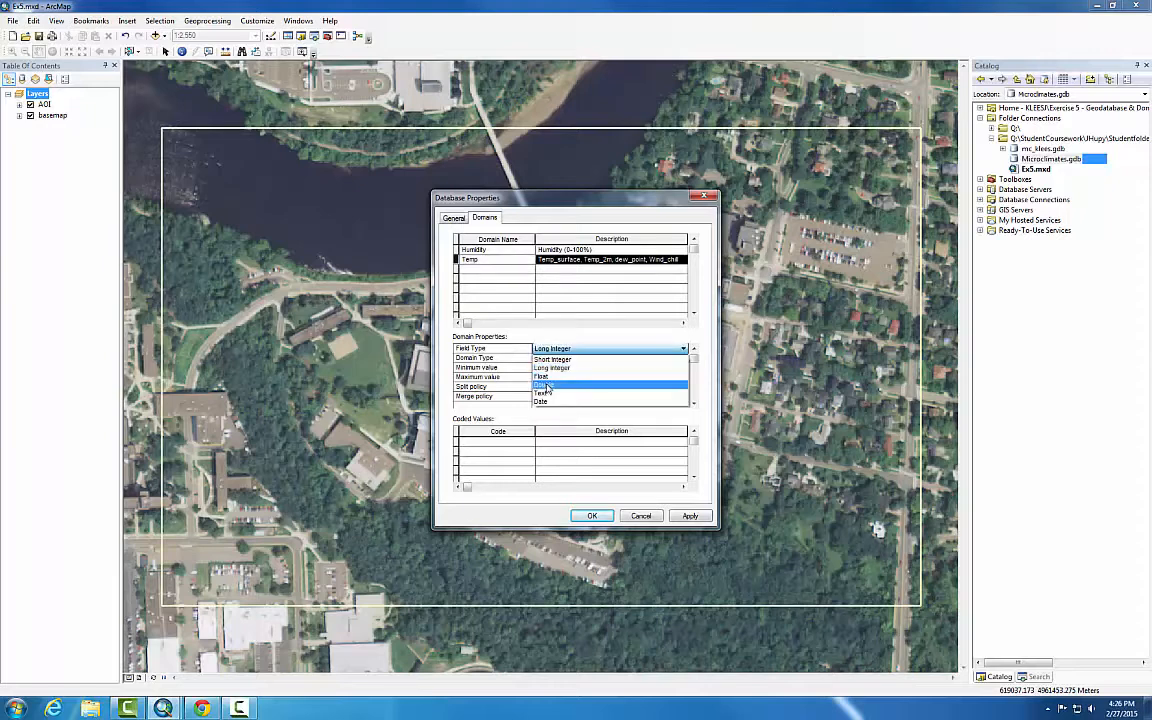
left_click(545, 376)
left_click(546, 377)
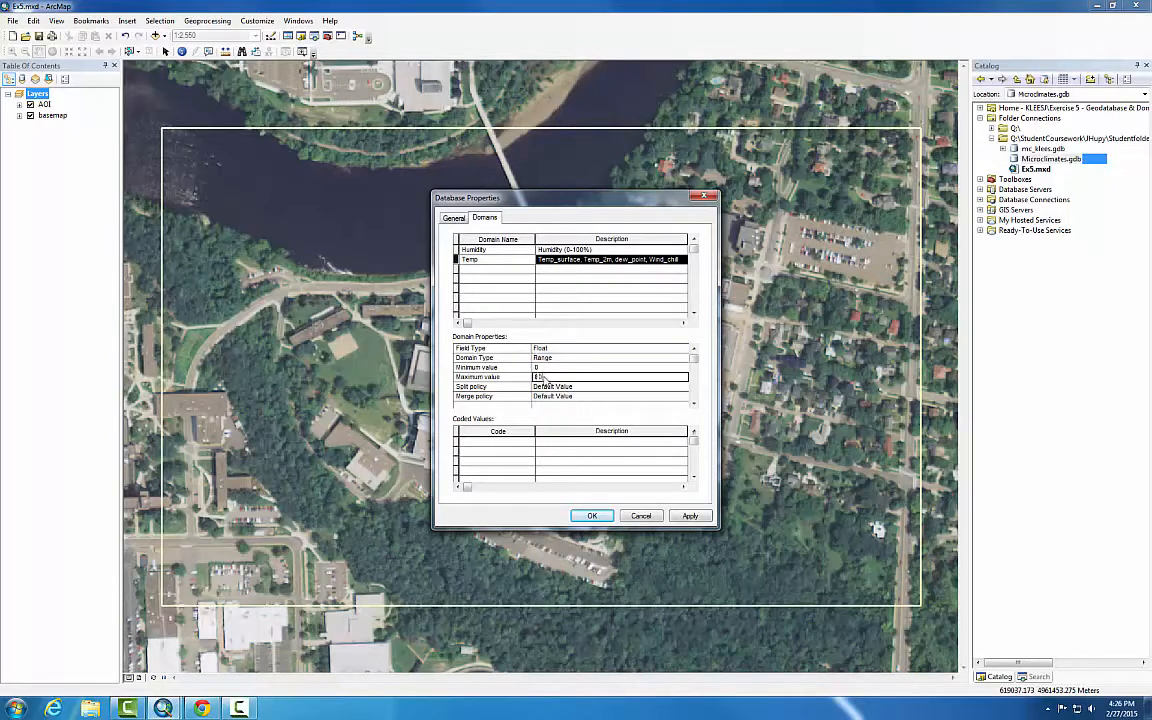
type("80")
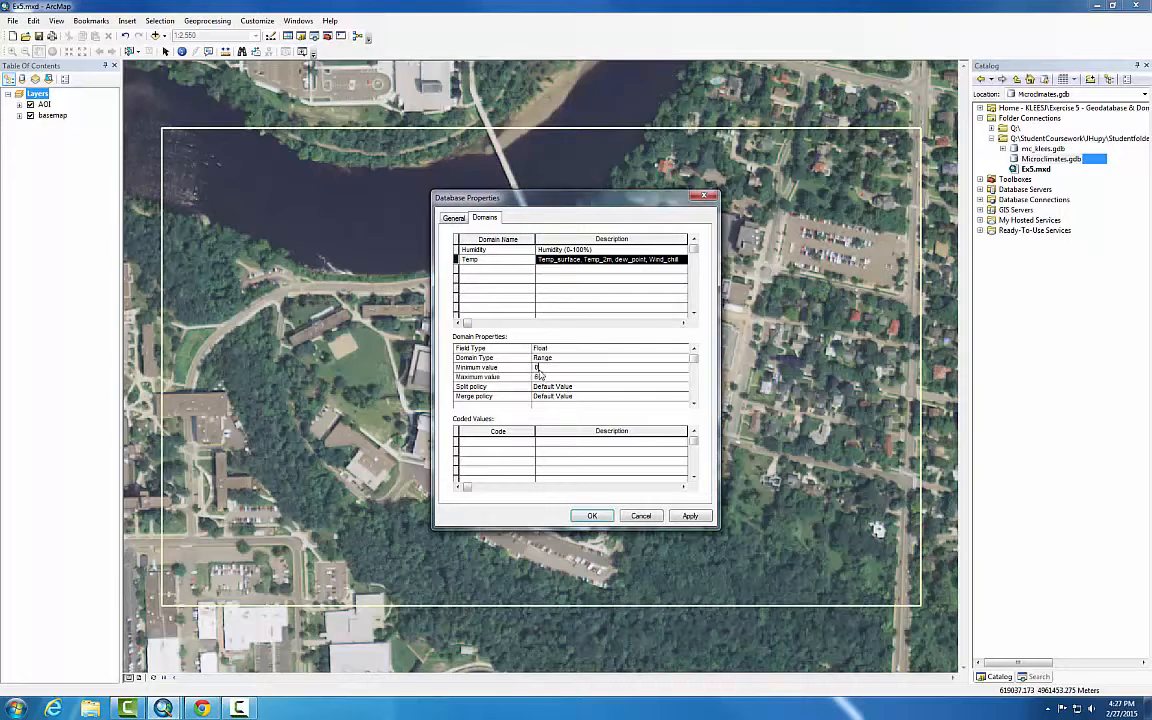
left_click_drag(543, 367, 524, 368)
type("-30")
- Add a third domain named Wind_Direction with the description "Wind_Direction"
left_click(480, 269)
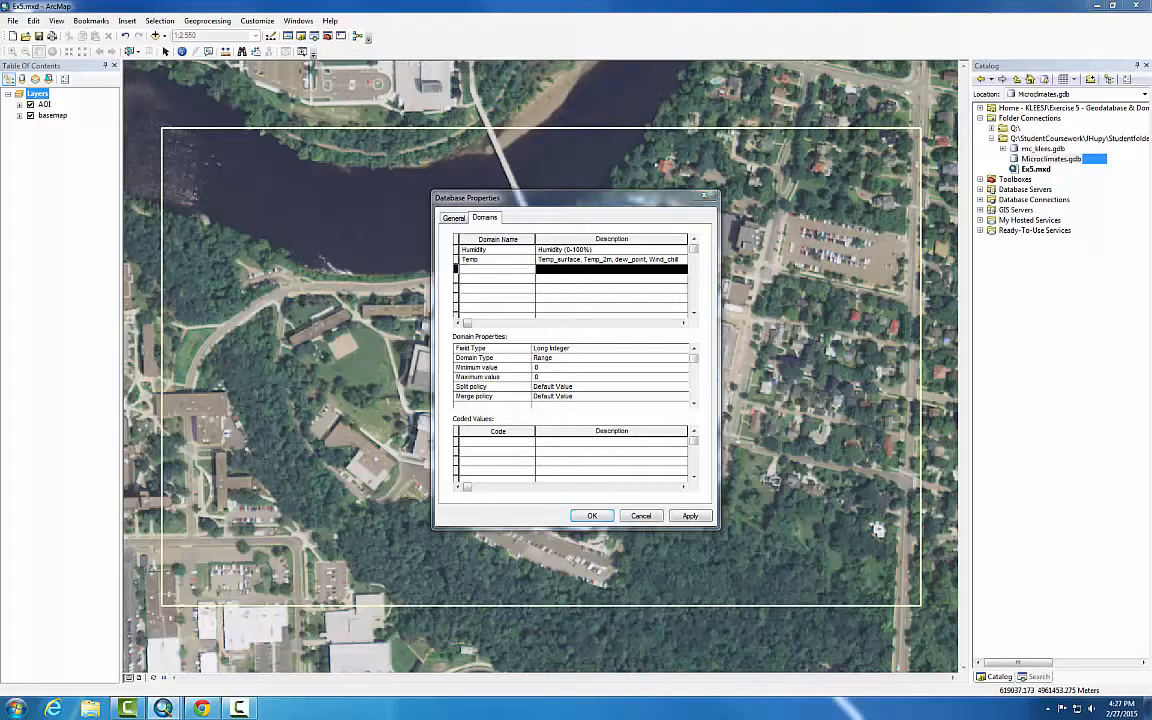
left_click(494, 302)
type("W")
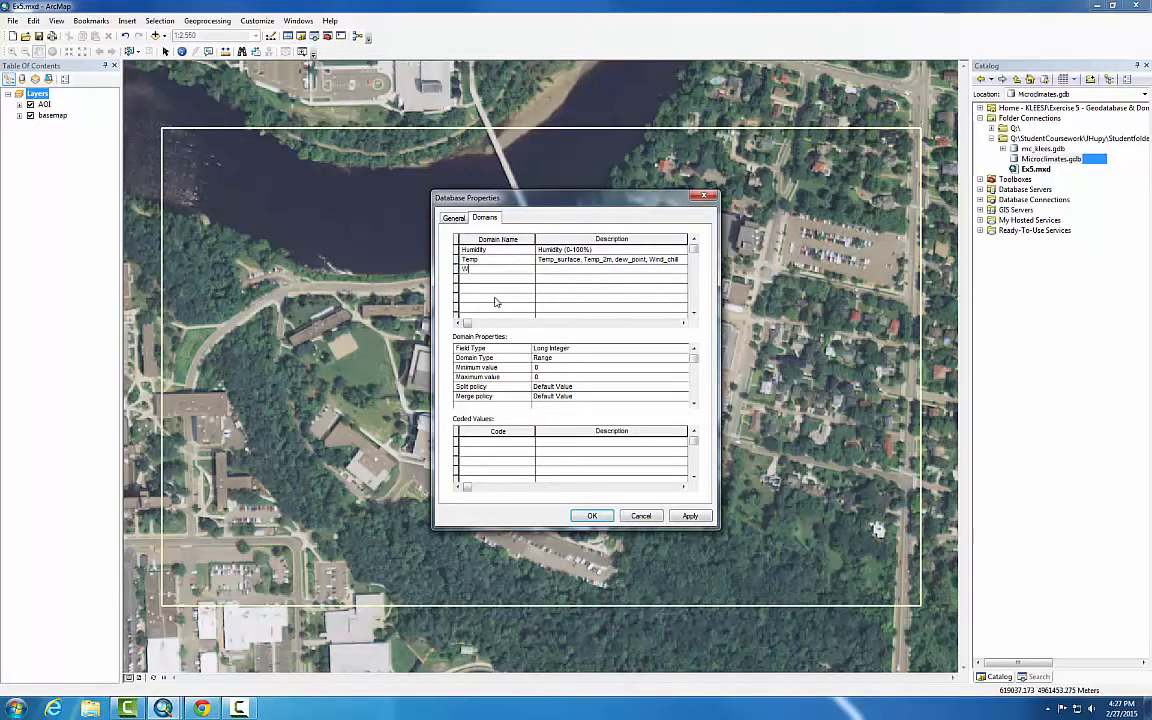
type("ind_Direction")
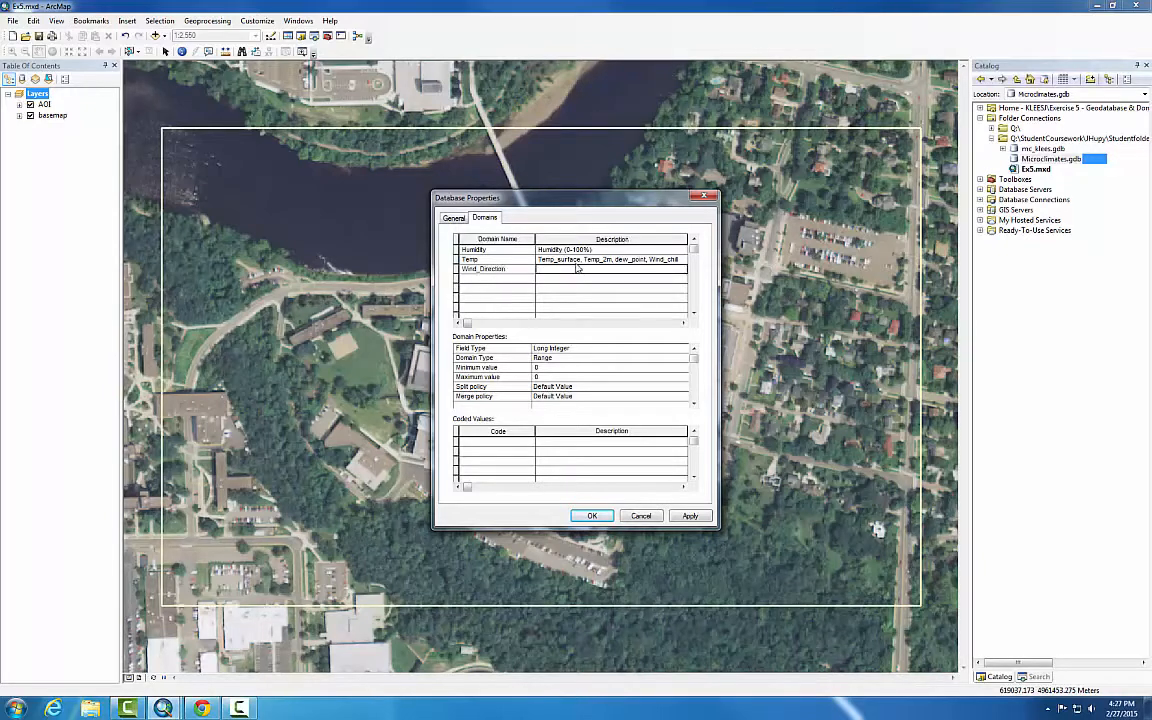
key("Tab")
left_click(544, 349)
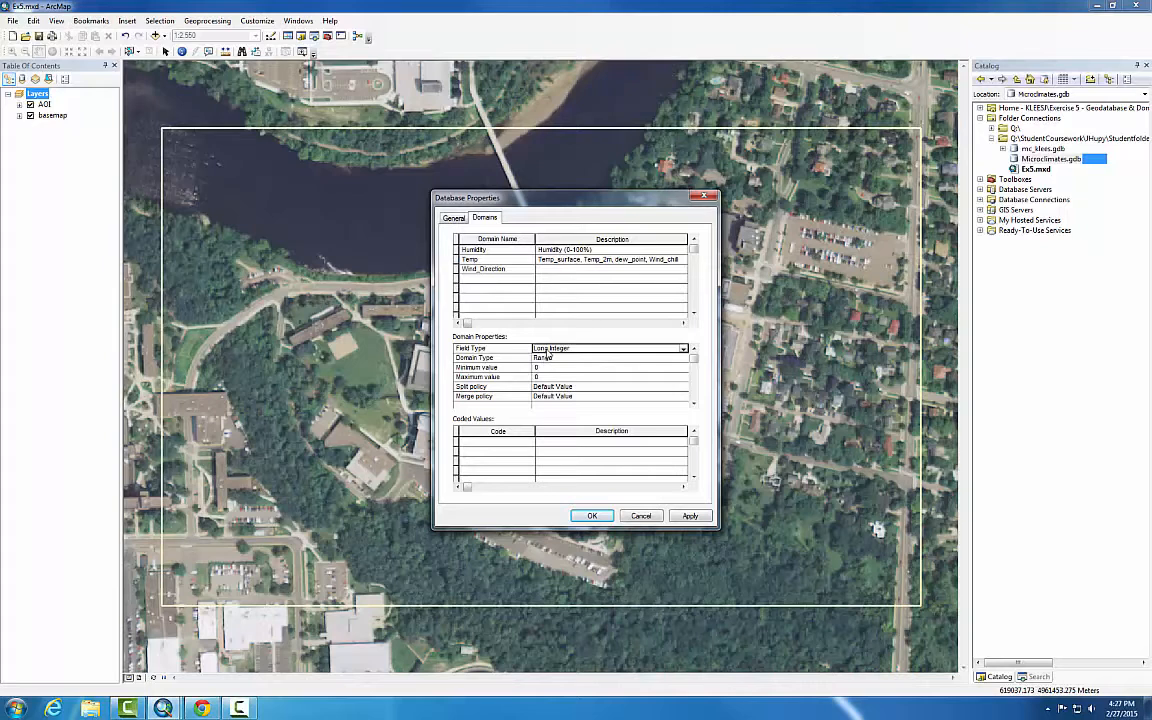
left_click(550, 271)
left_click(549, 271)
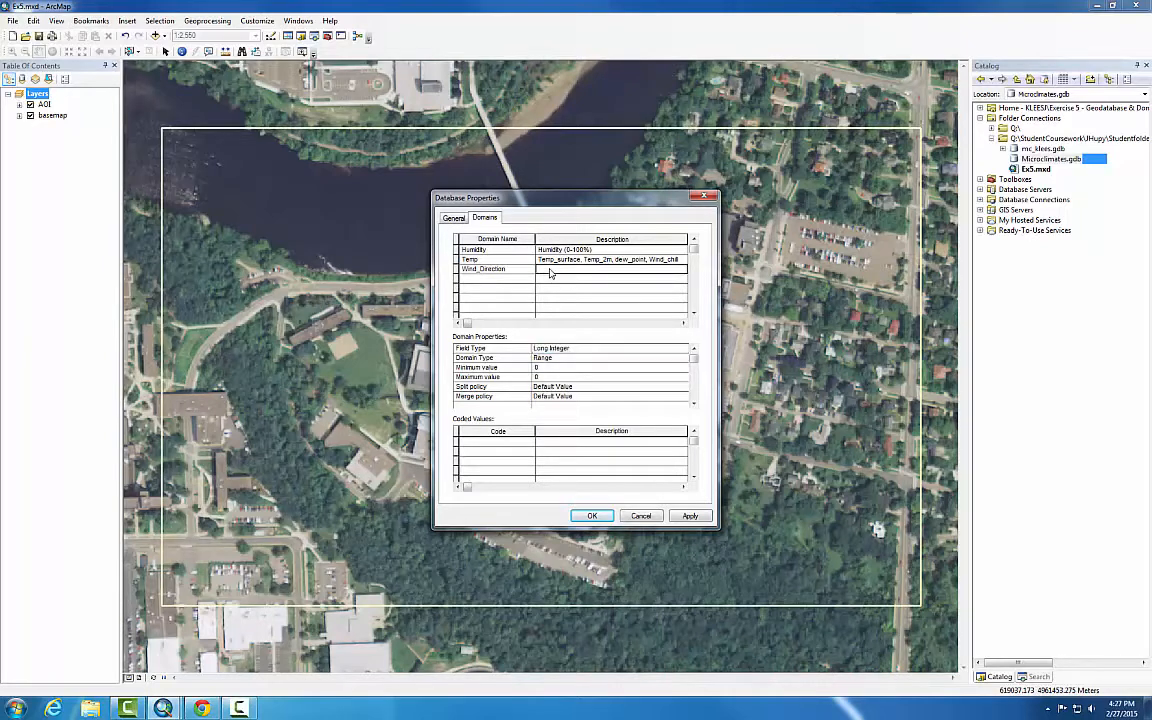
type("Wind")
type(" D")
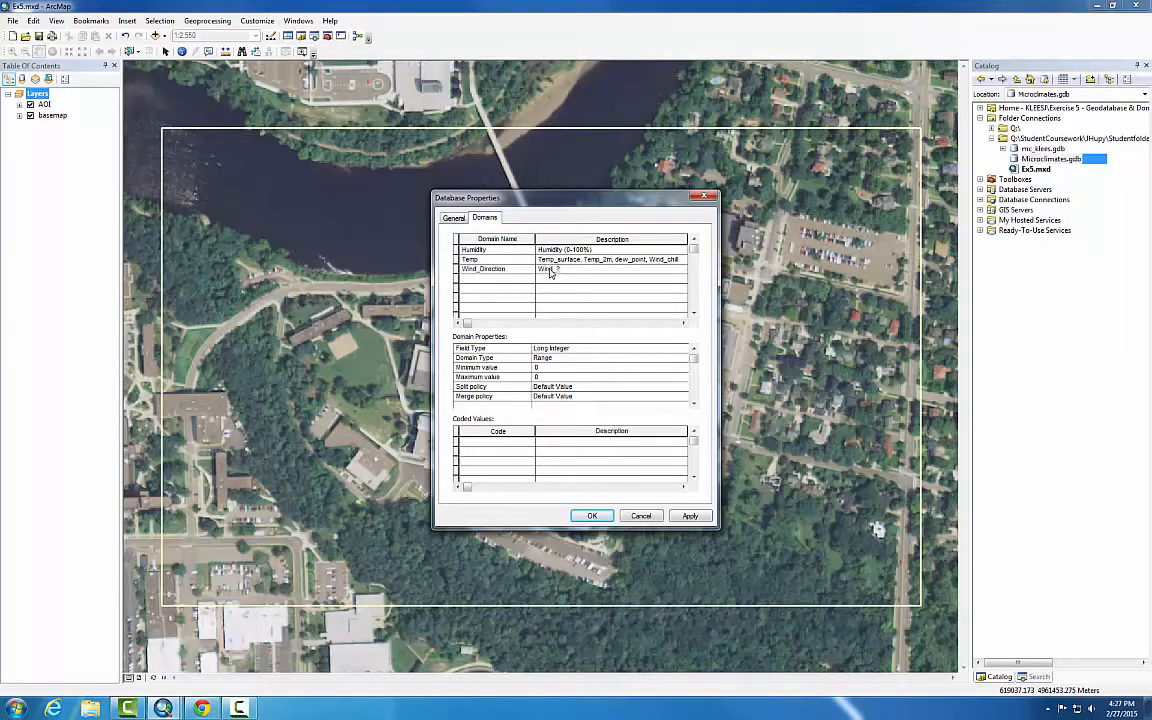
type("irection")
key("Return")
- Set the Wind_Direction domain's field type to Float with a maximum value of 360
left_click(554, 350)
left_click(554, 350)
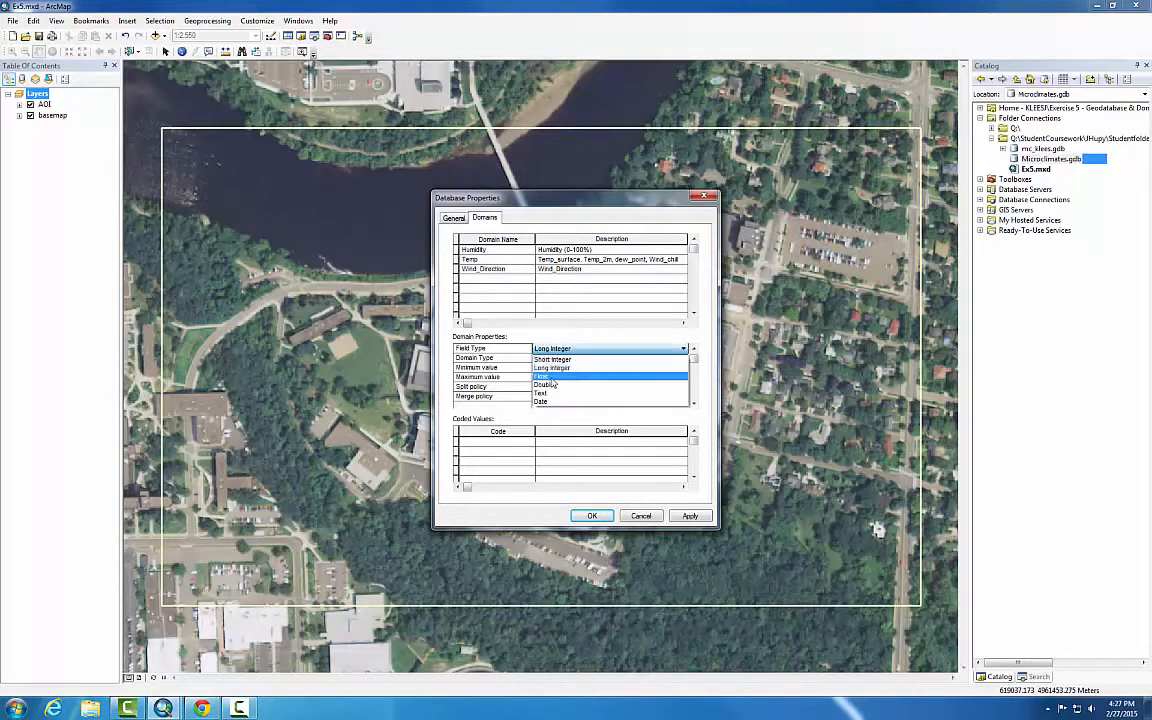
left_click(549, 377)
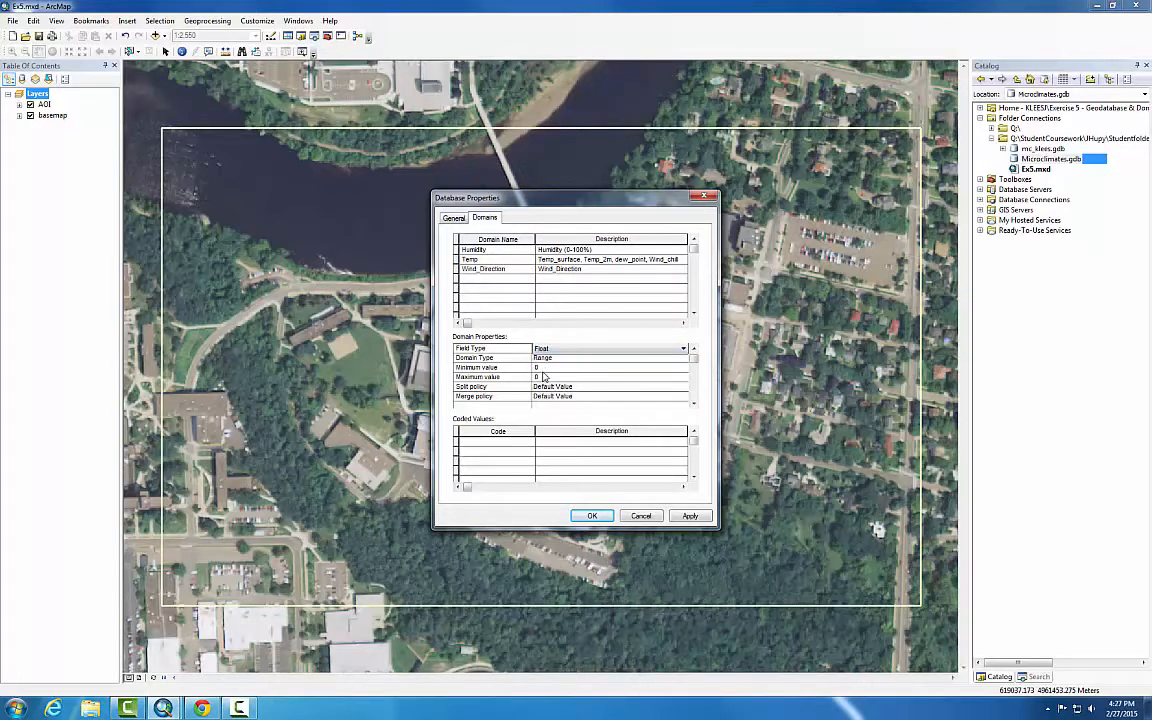
left_click(547, 377)
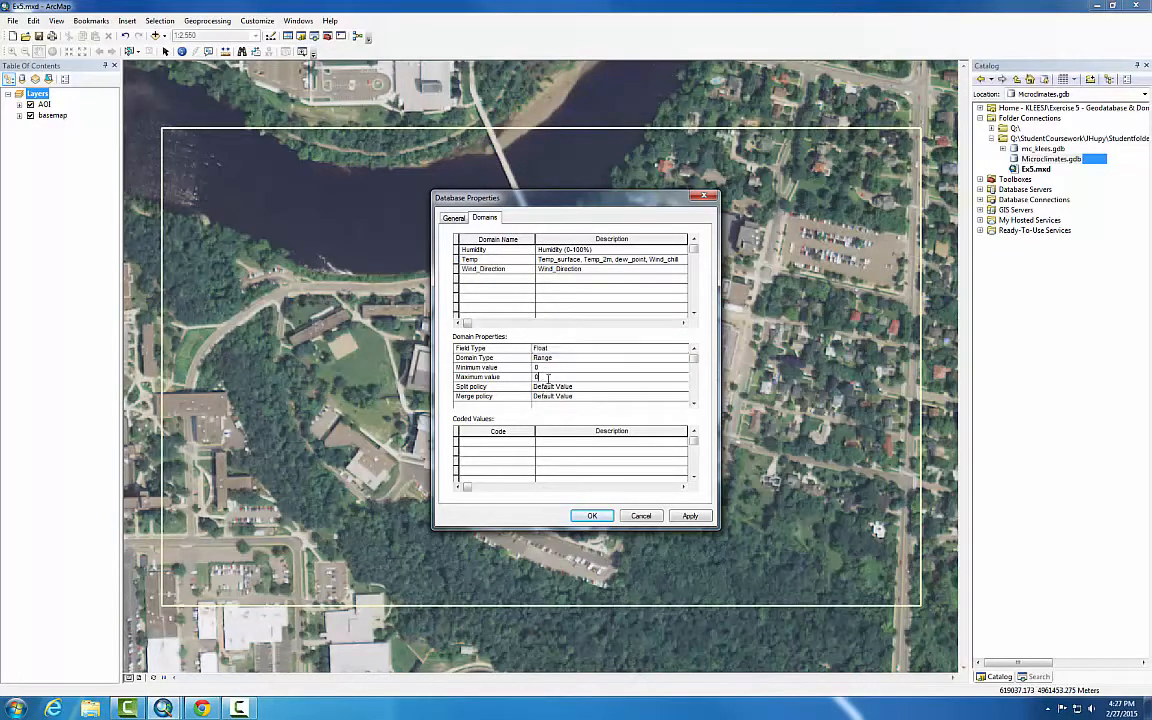
type("360")
- Add a fourth domain named Wind Speed with the description "Wind_Speed", and rename the Wind_Direction domain as Wind Direction
left_click(458, 278)
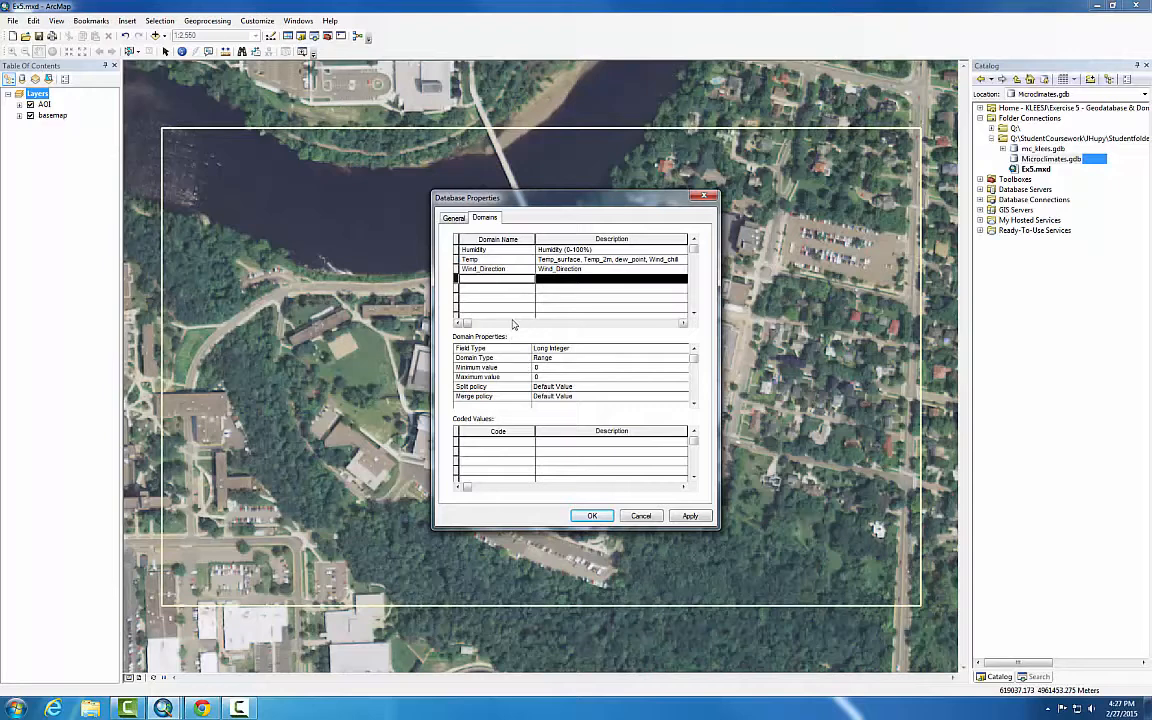
type("Wind_Speed")
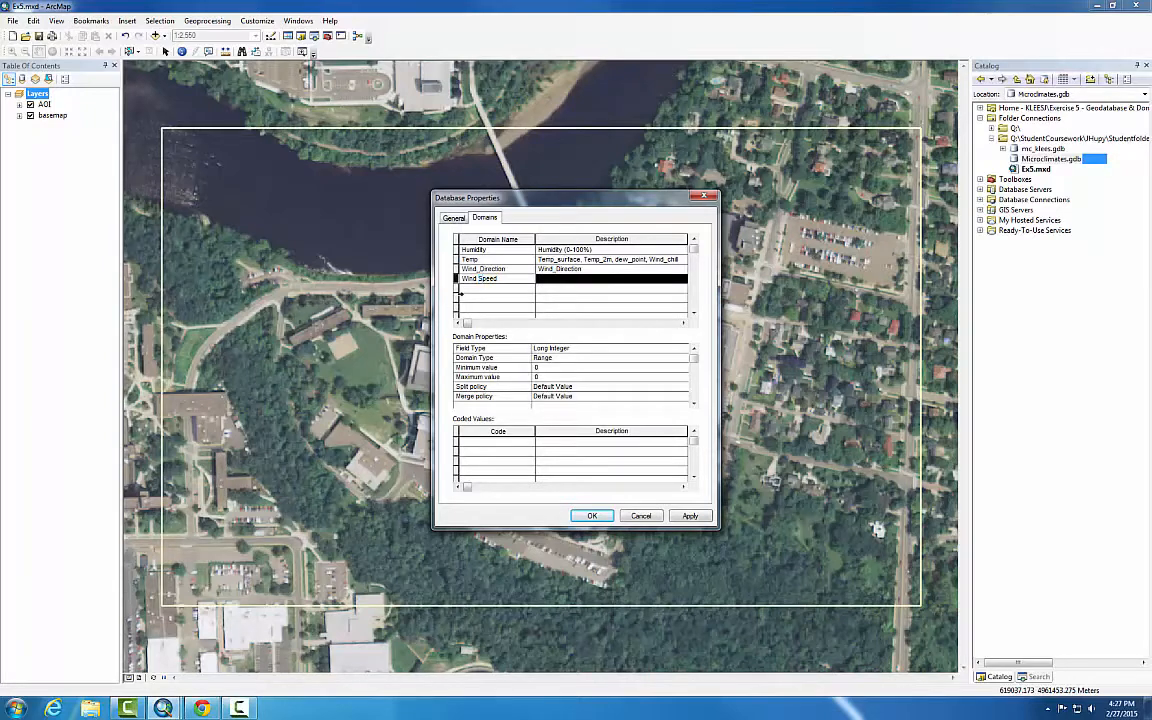
left_click(479, 269)
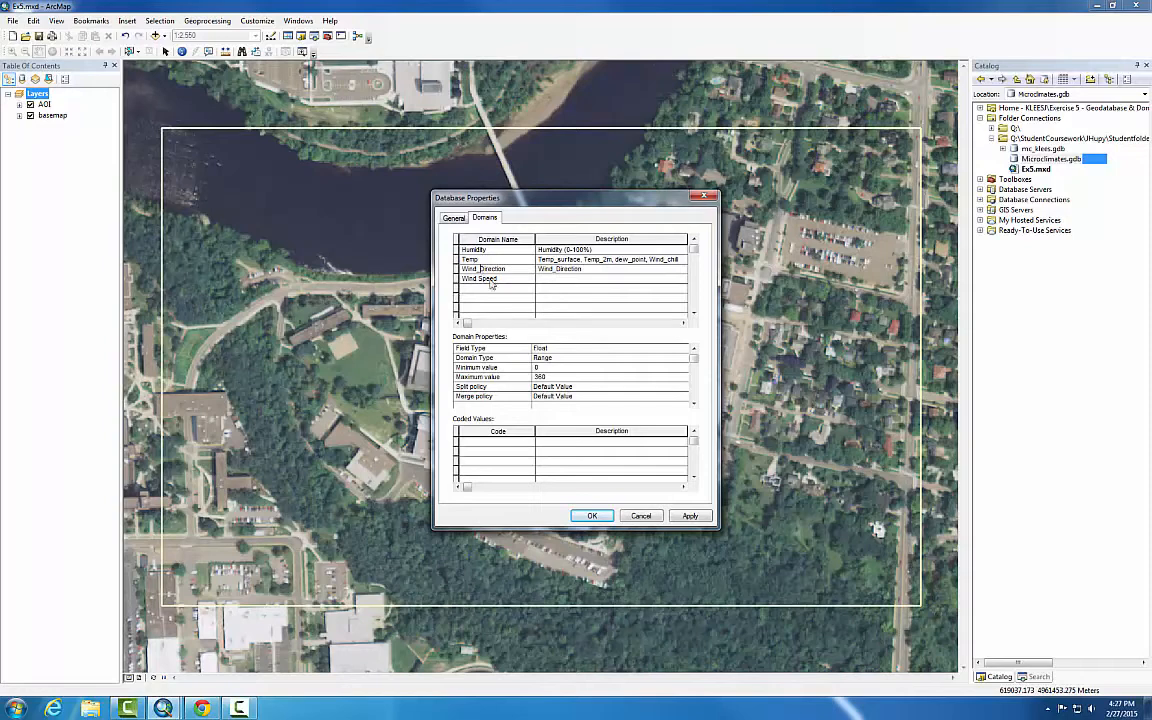
left_click(556, 279)
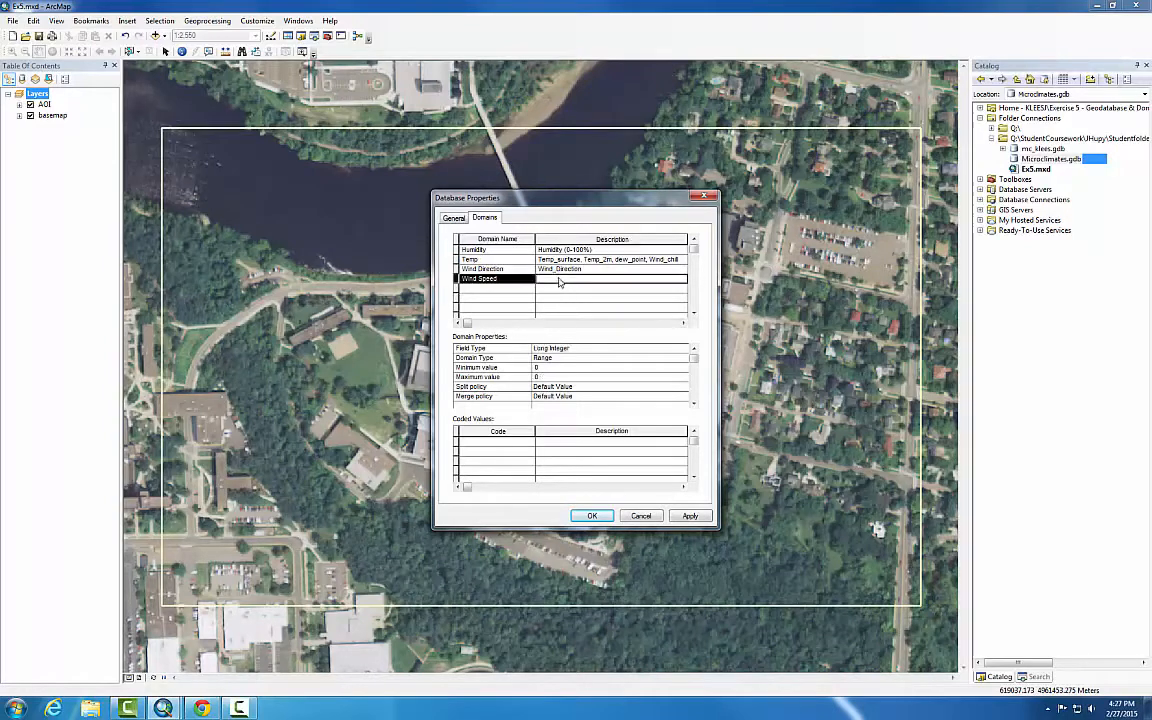
type("Wind")
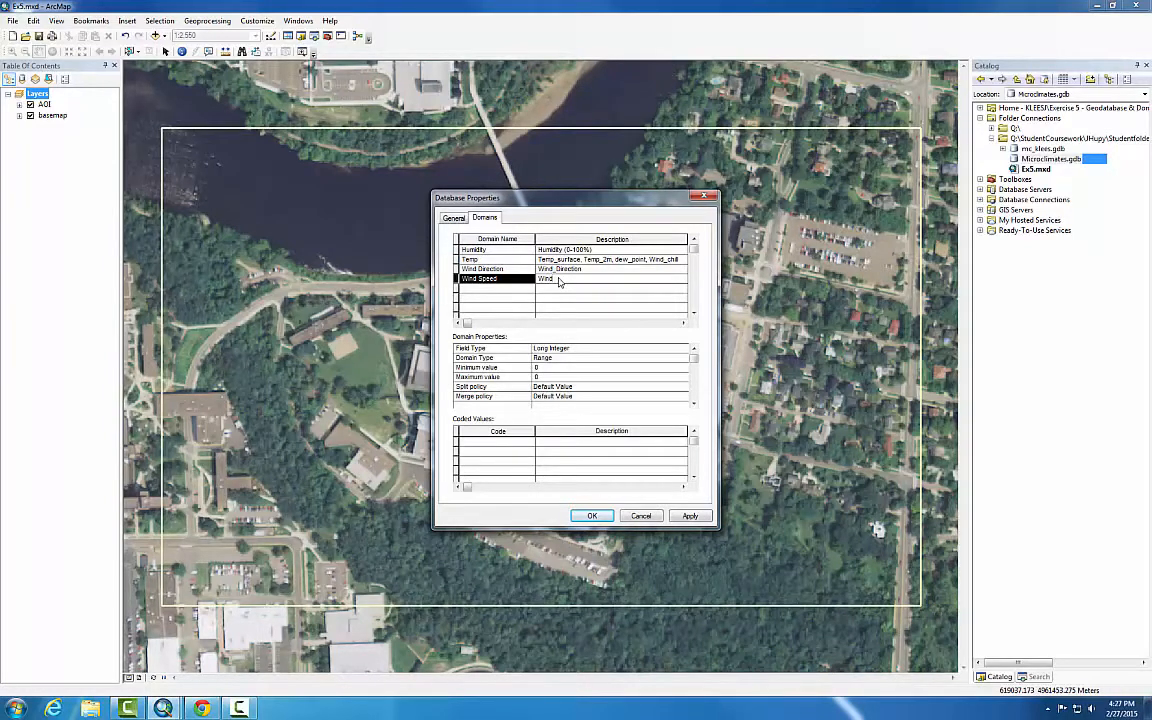
type("_Speed")
- Set the Wind Speed domain's field type to Float with a maximum value of 50
left_click(564, 349)
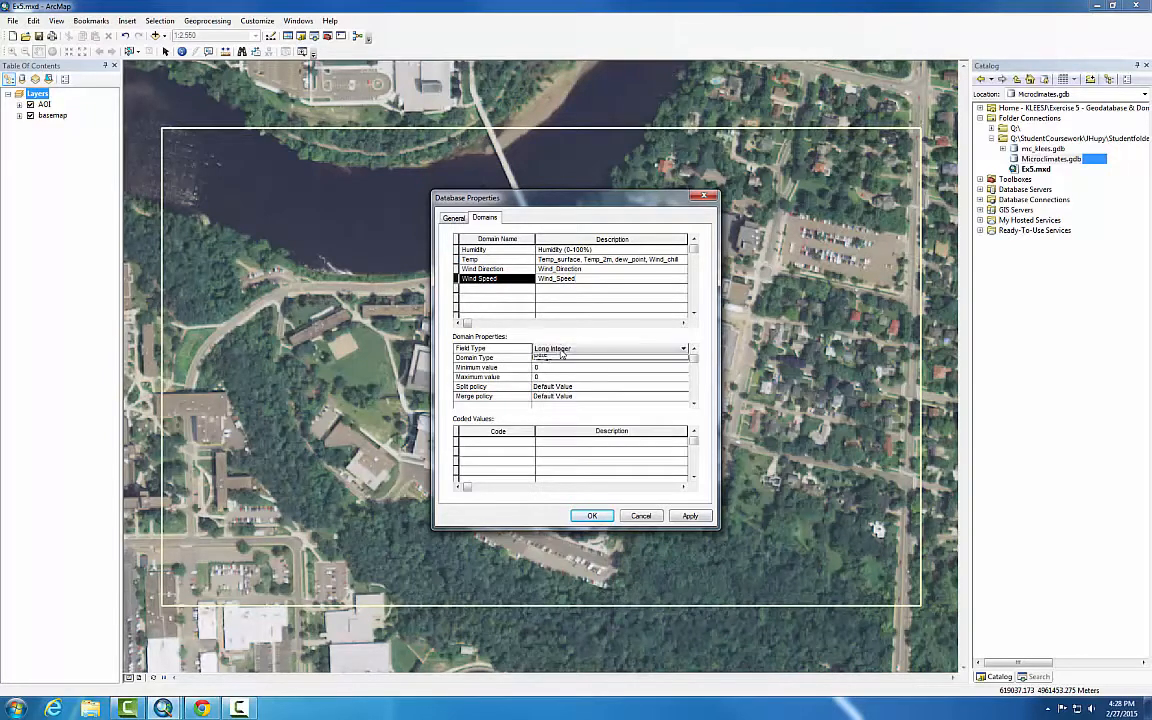
left_click(564, 349)
left_click(558, 377)
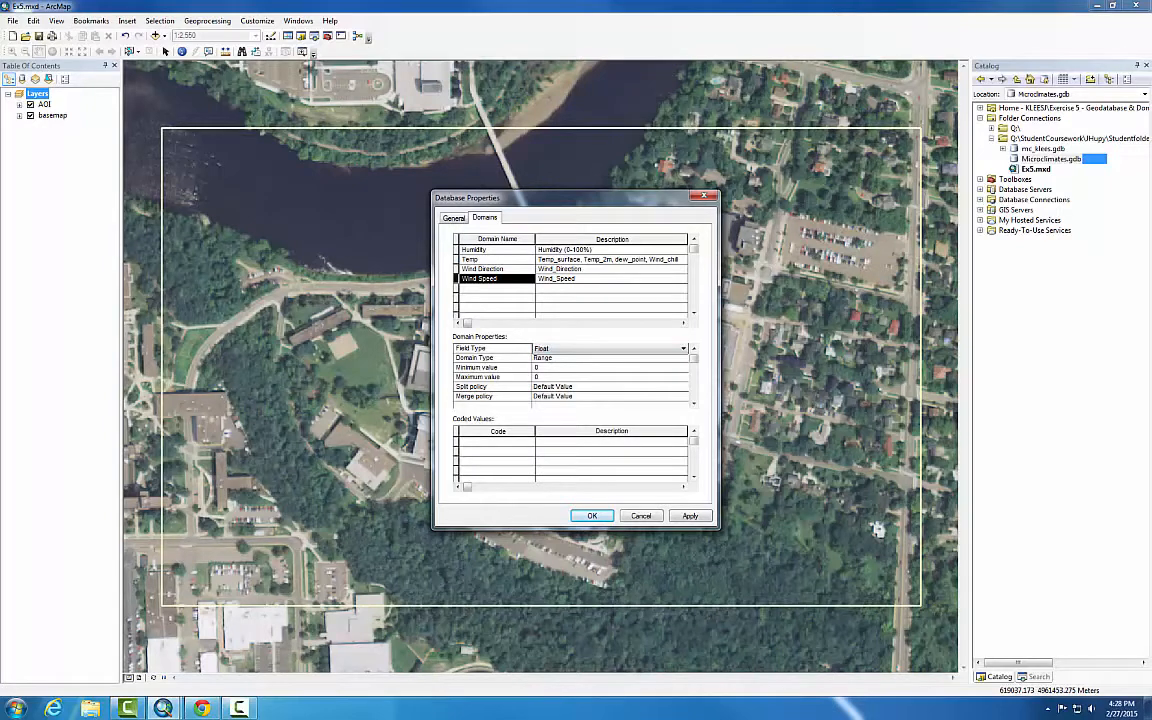
left_click(547, 377)
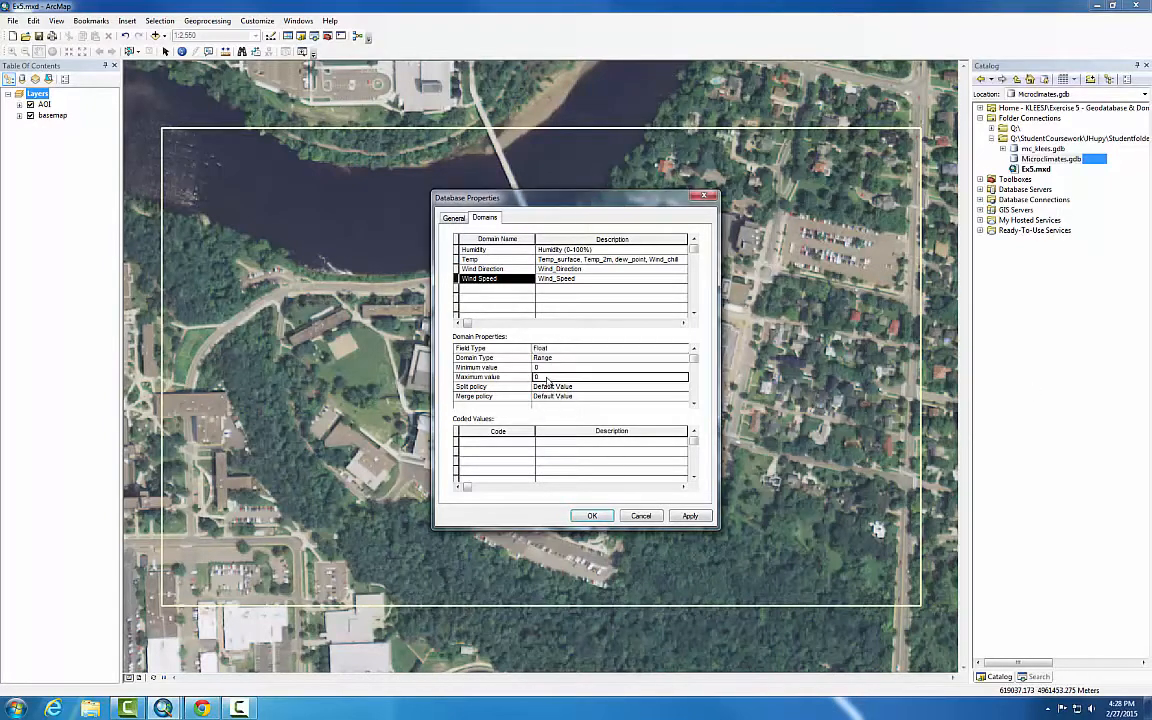
type("50")
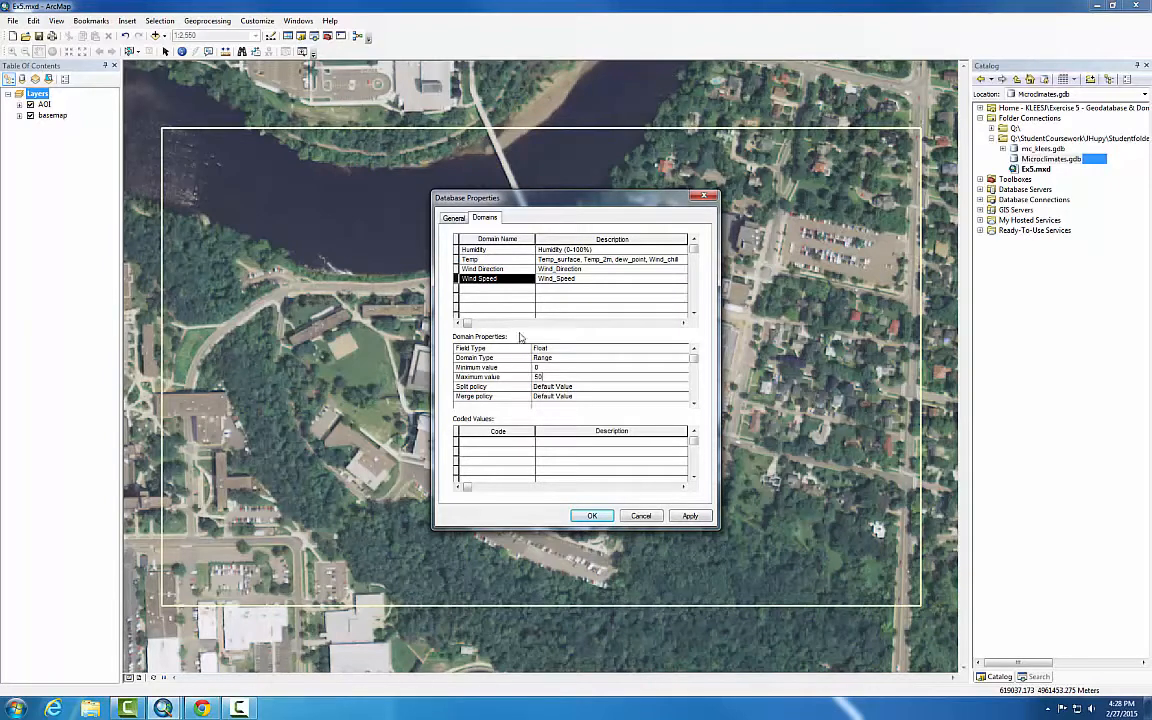
- Add a fifth domain named Ground Cover with the description "Ground_Cover"
left_click(517, 296)
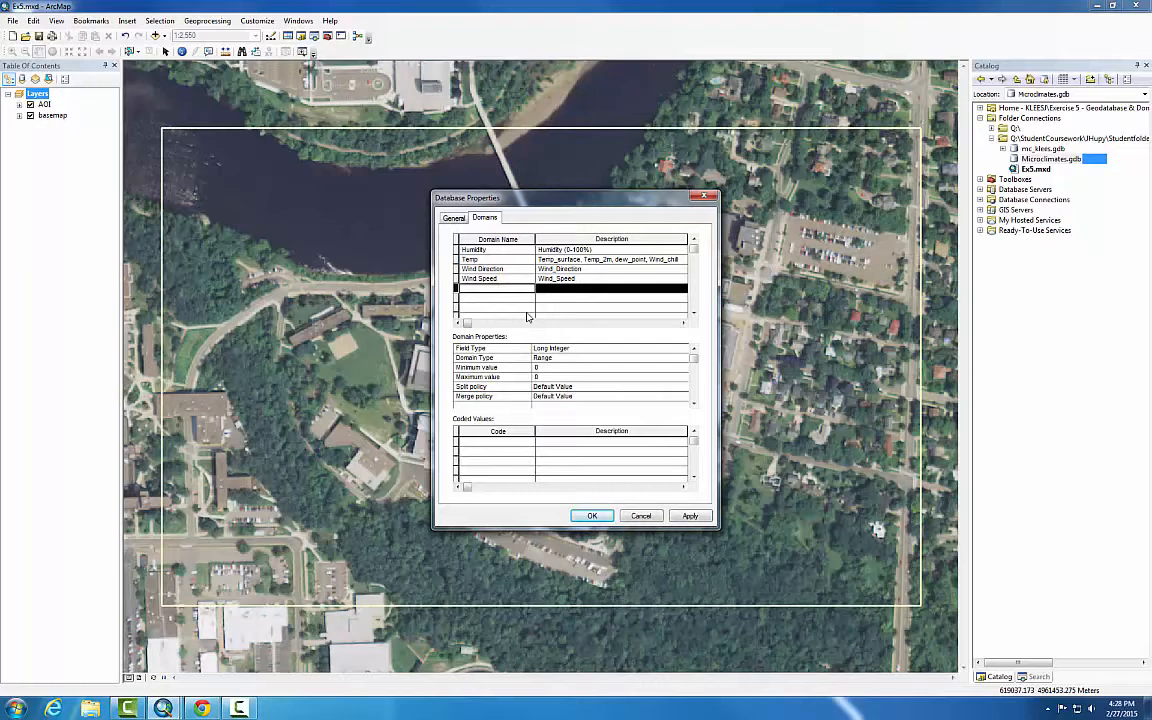
type("Ground_Cover")
key("Return")
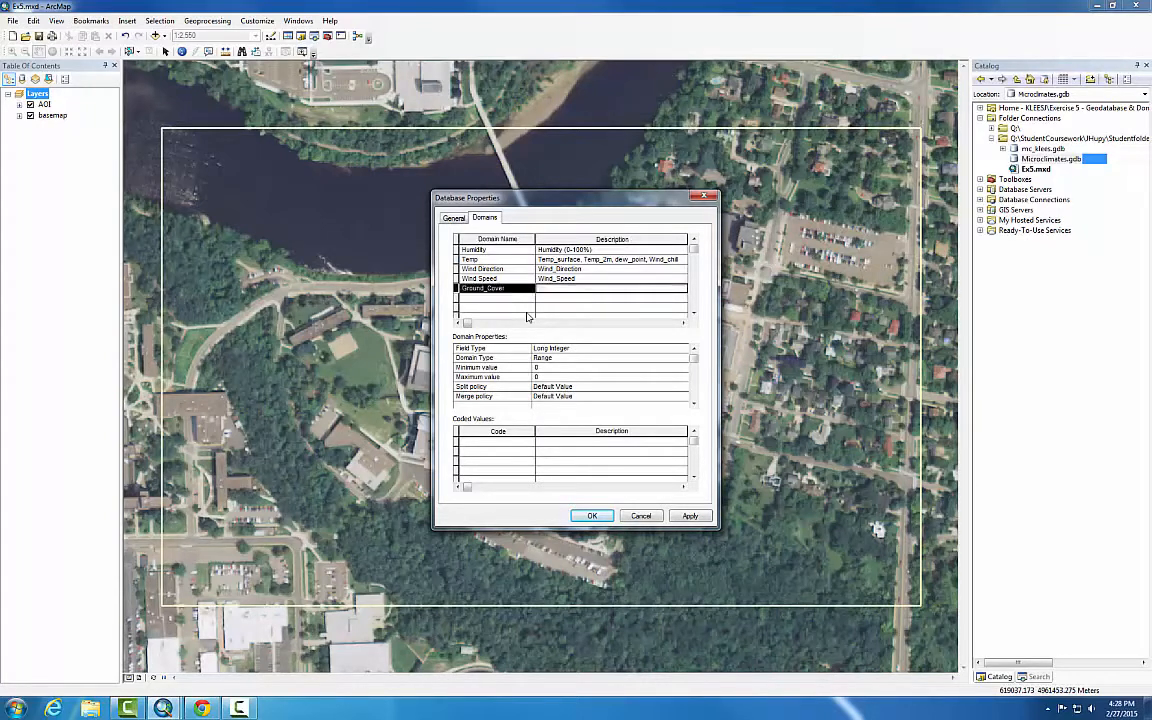
key("Tab")
type("Ground")
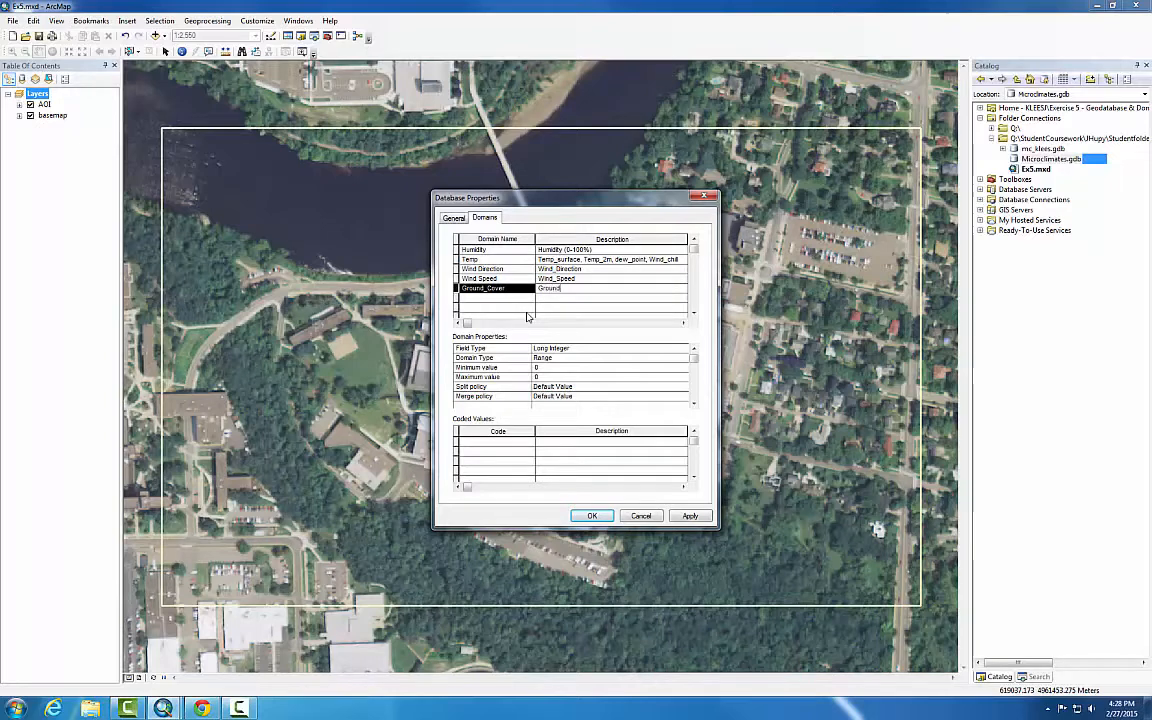
type("_Cover")
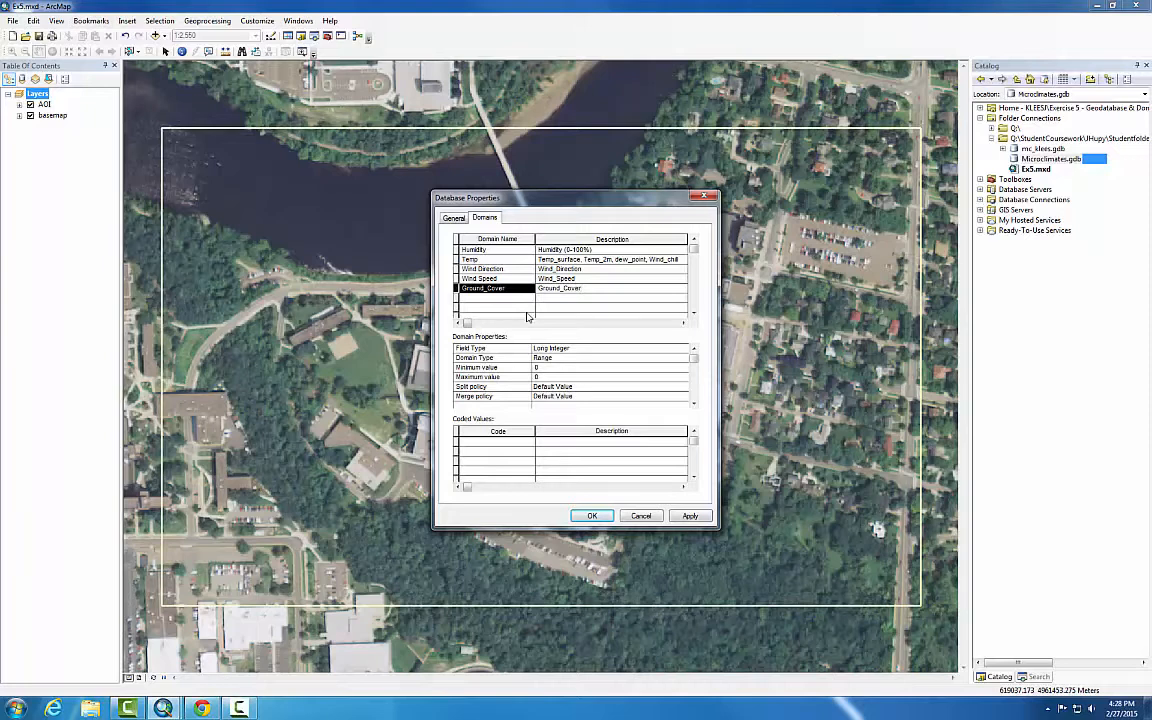
left_click(488, 289)
key("BackSpace")
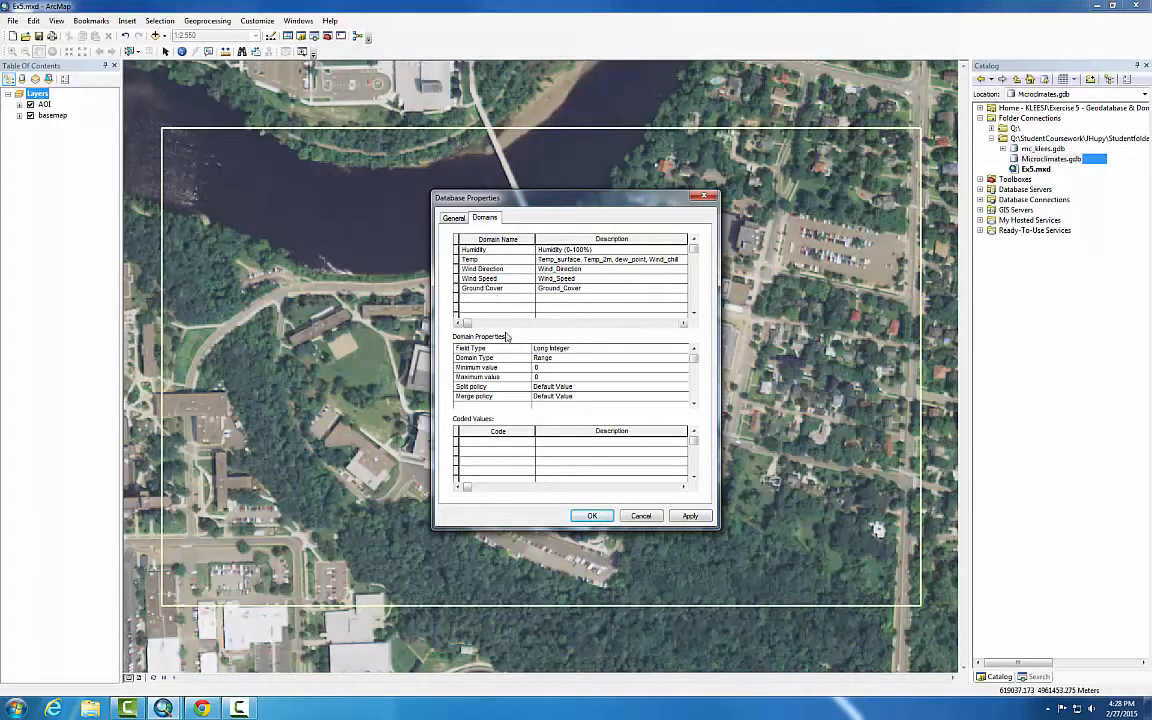
- Set the Ground Cover domain to field type Text and domain type Coded Values
left_click(560, 348)
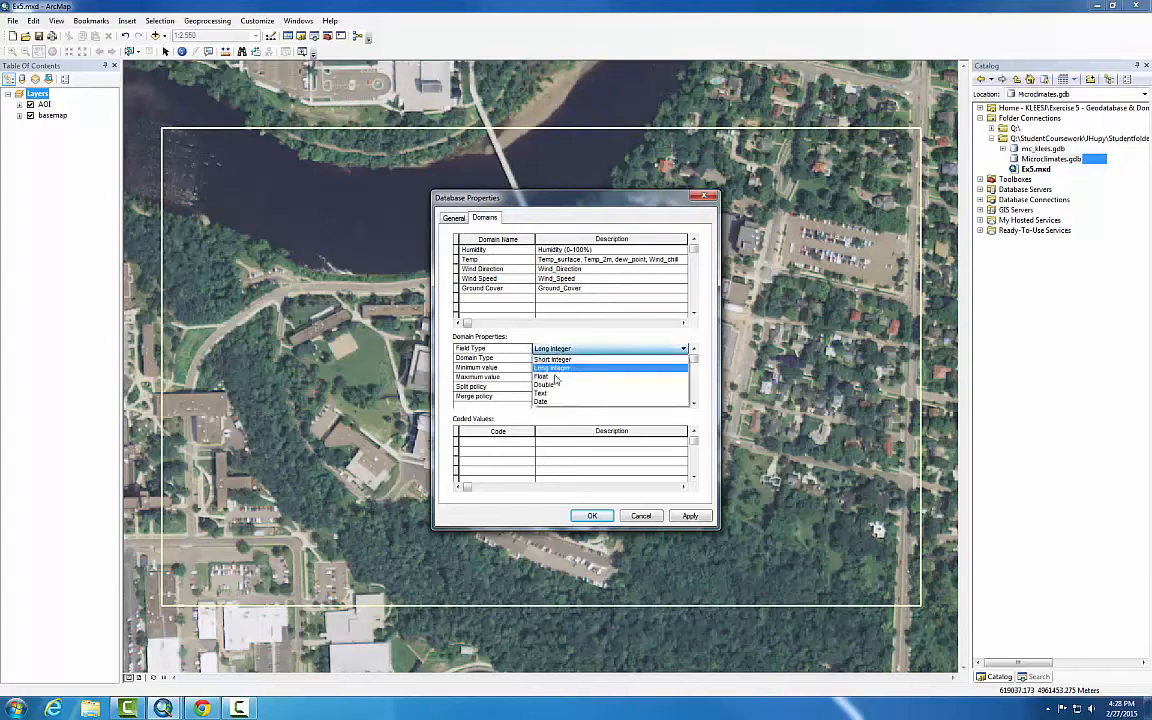
left_click(545, 393)
left_click(552, 358)
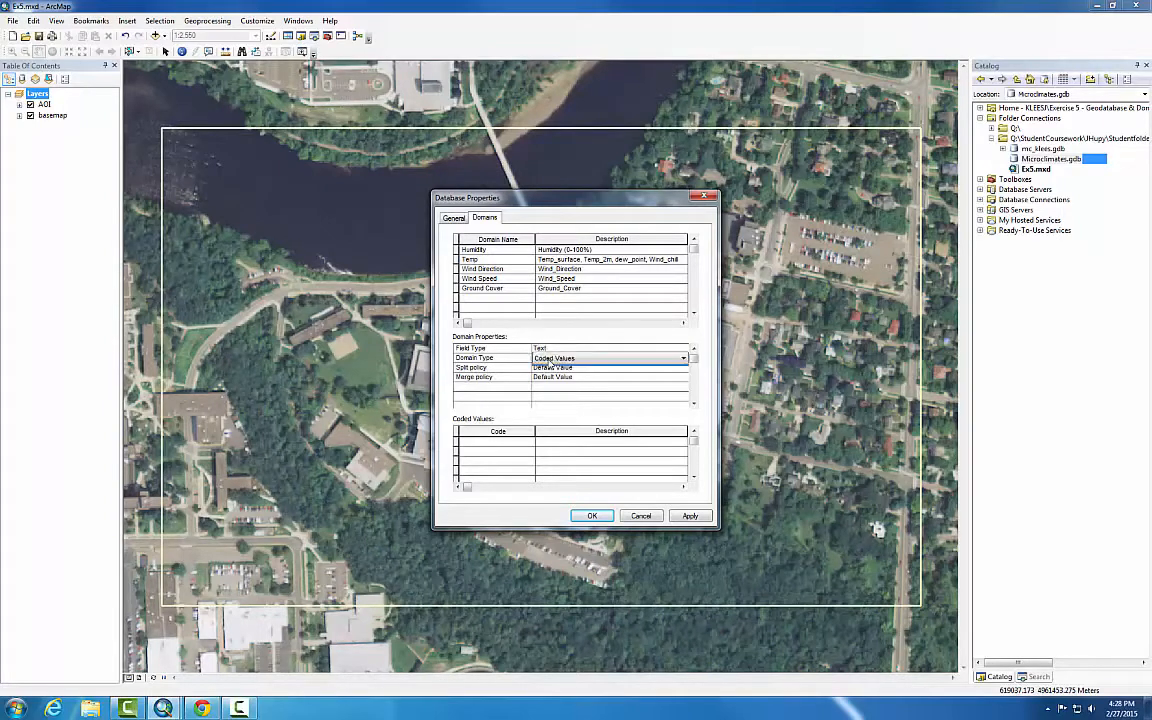
left_click(549, 370)
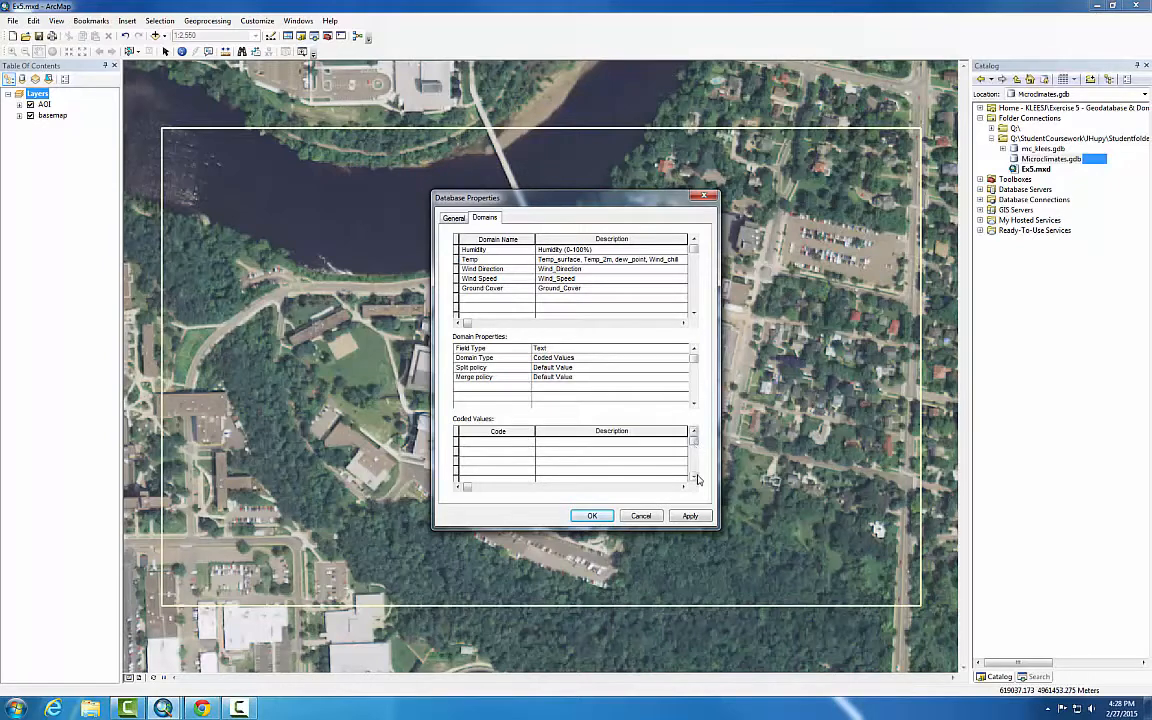
- Add the coded value GRA with the description "Grass (any grassy cover)" to the Ground Cover domain
left_click_drag(583, 199, 583, 177)
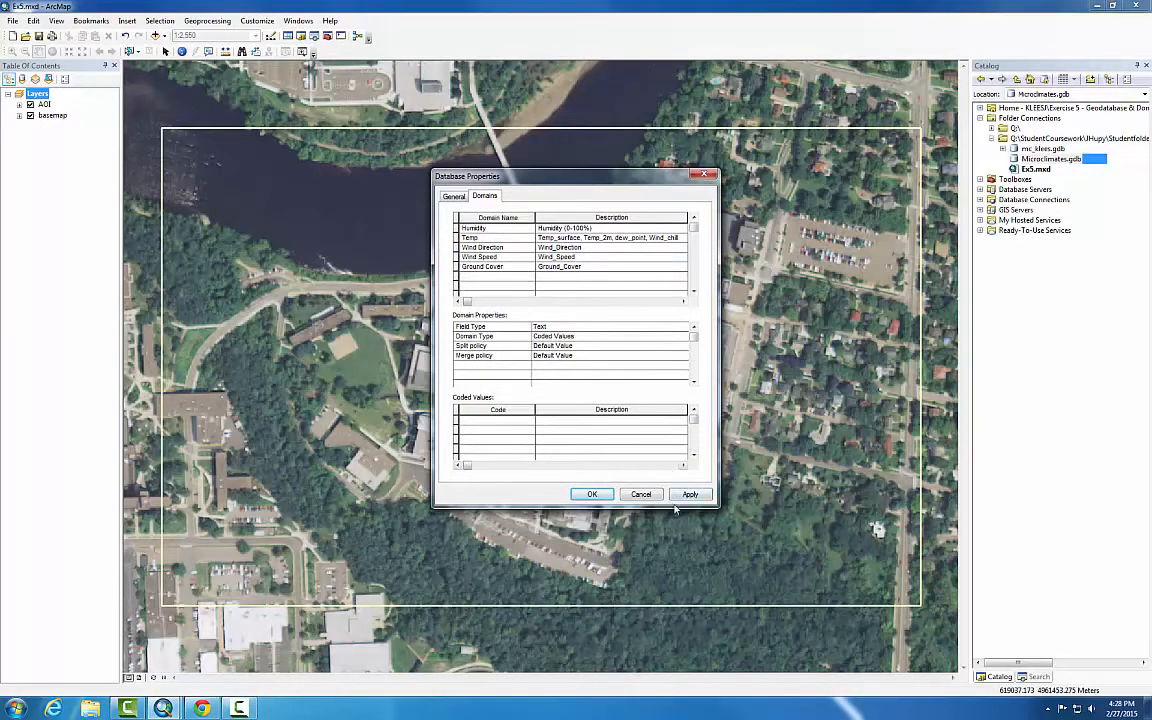
left_click(527, 423)
left_click(492, 421)
type("GRA")
key("Tab")
type("gr")
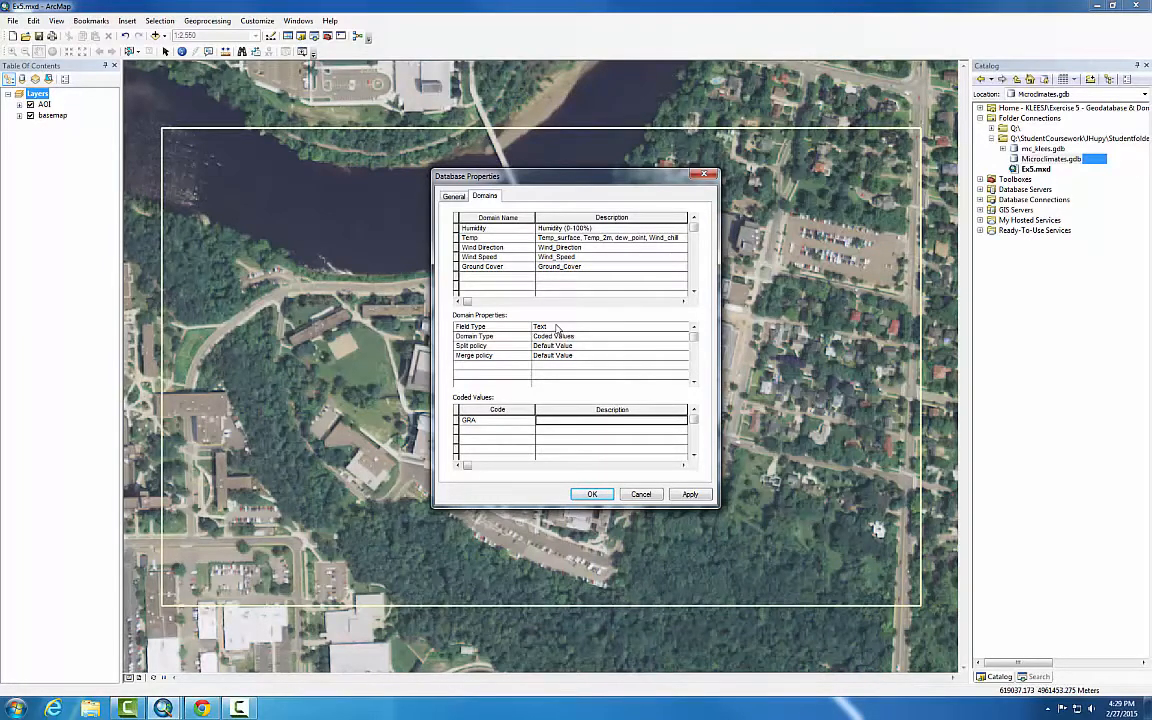
key("BackSpace")
key("BackSpace")
type("Grass (")
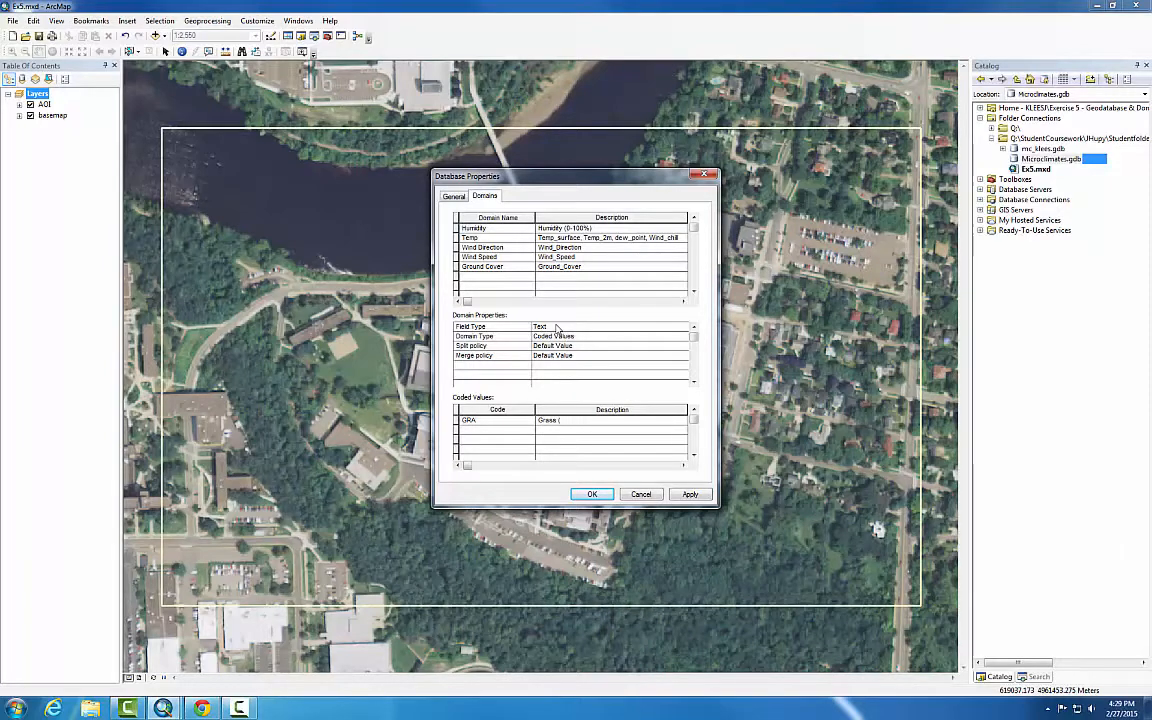
type("any grassy cover)")
- Add the coded values SNW, described as "Snow (any amount)", and WAT, described as "Water (any depth)", to the Ground Cover domain
left_click(483, 432)
type("SNW")
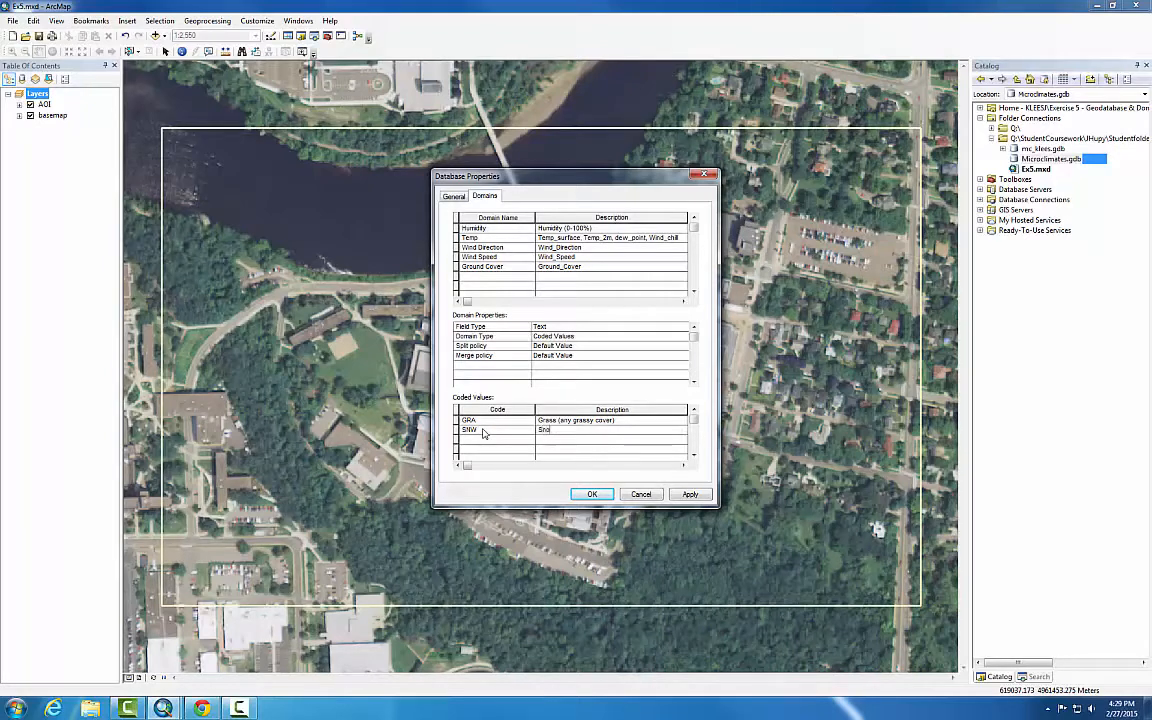
type("Snow (any amount")
left_click(476, 441)
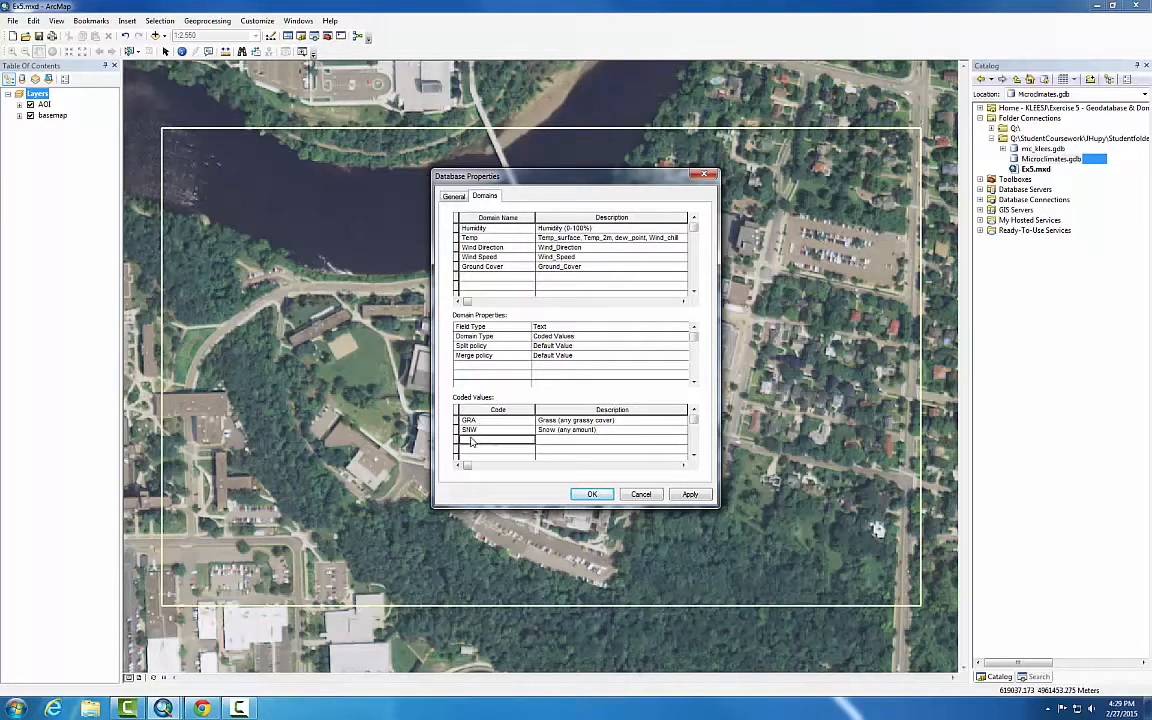
type("Wat")
left_click(565, 443)
type("Water (any")
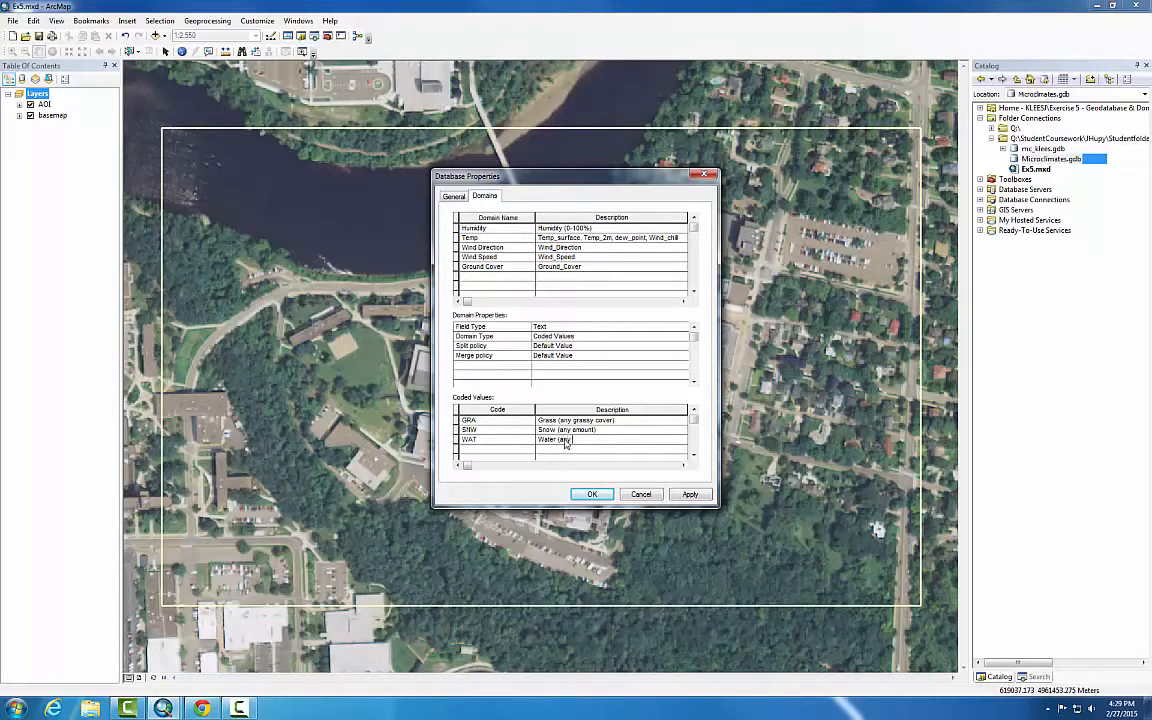
type(" depth)")
- Add the coded value CON with the description "Concrete" to the Ground Cover domain
left_click(474, 452)
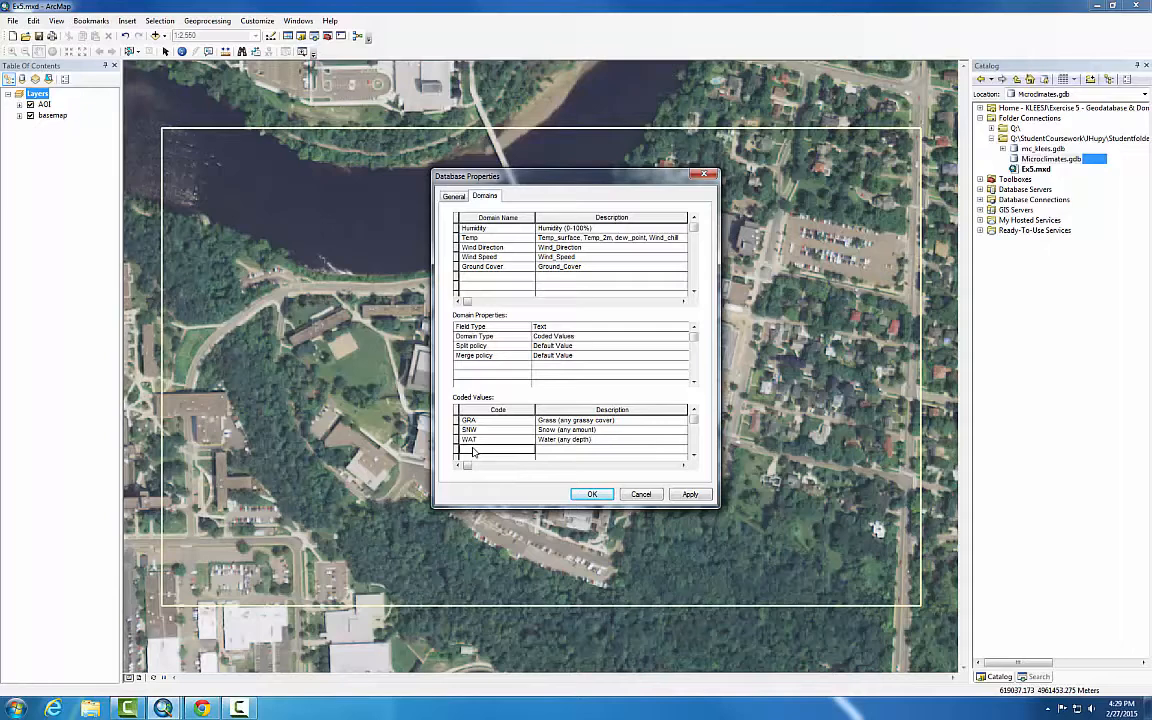
type("CON")
key("Tab")
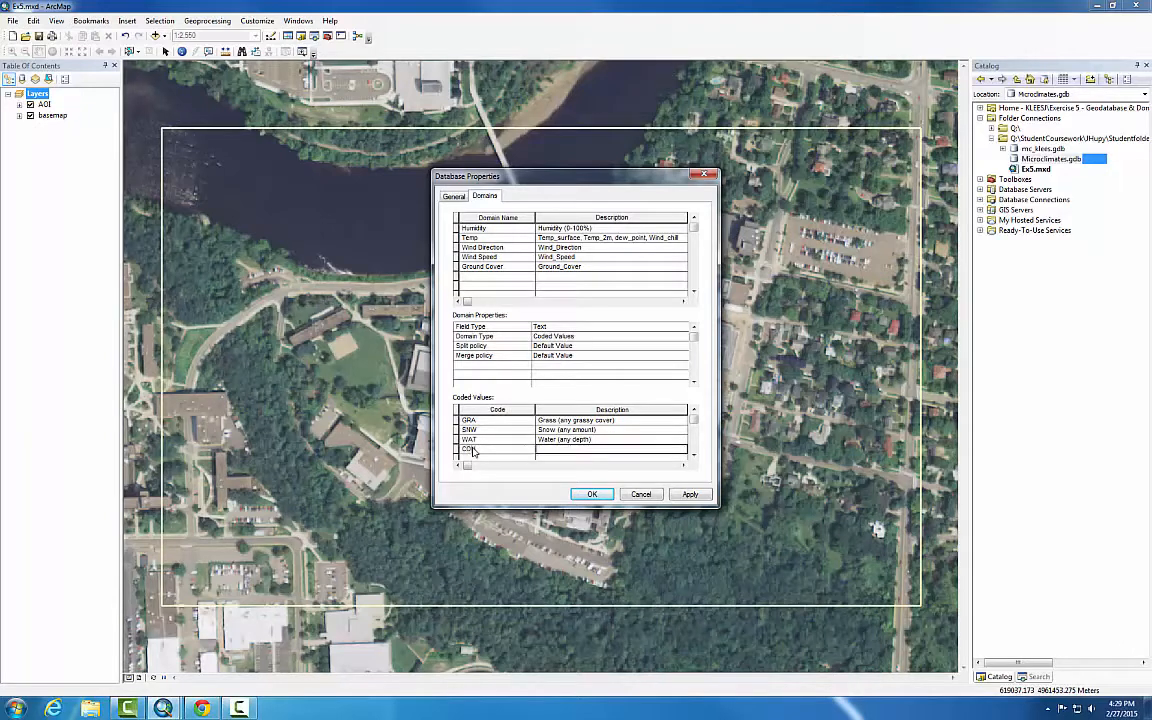
type("Concrete")
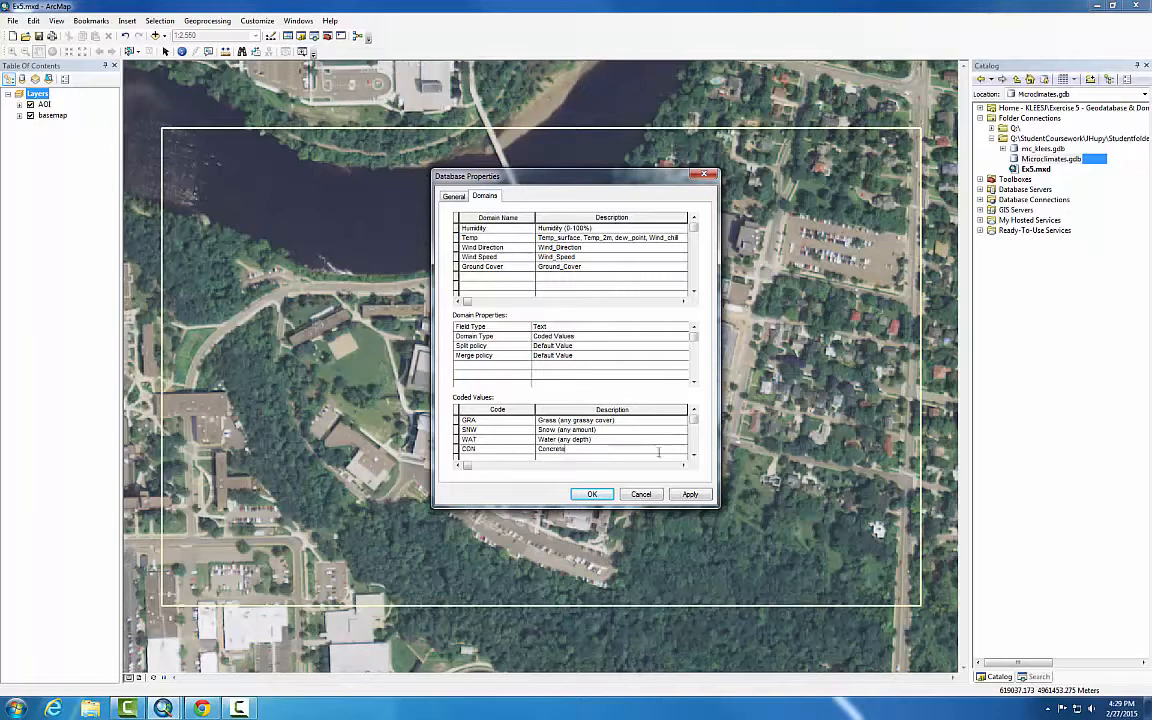
- Add the coded value SAN with the description "Sand" below the concrete entry
scroll(522, 448, "down", 1)
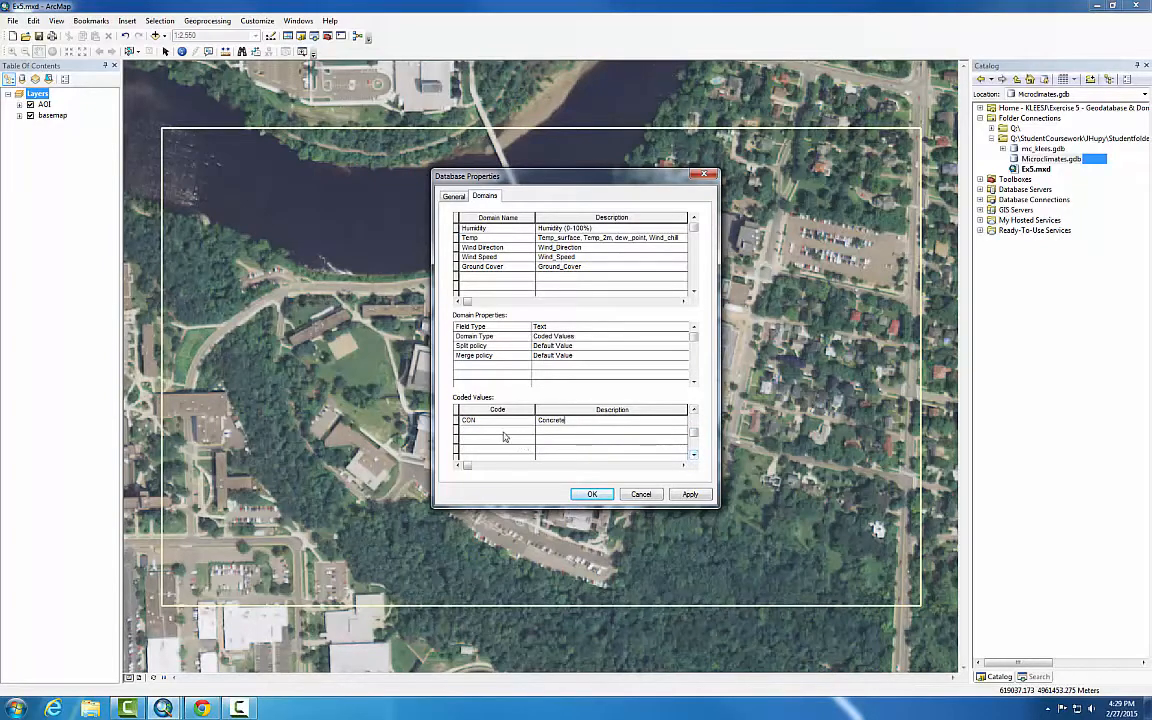
left_click(502, 431)
left_click(499, 431)
type("SAN")
key("Tab")
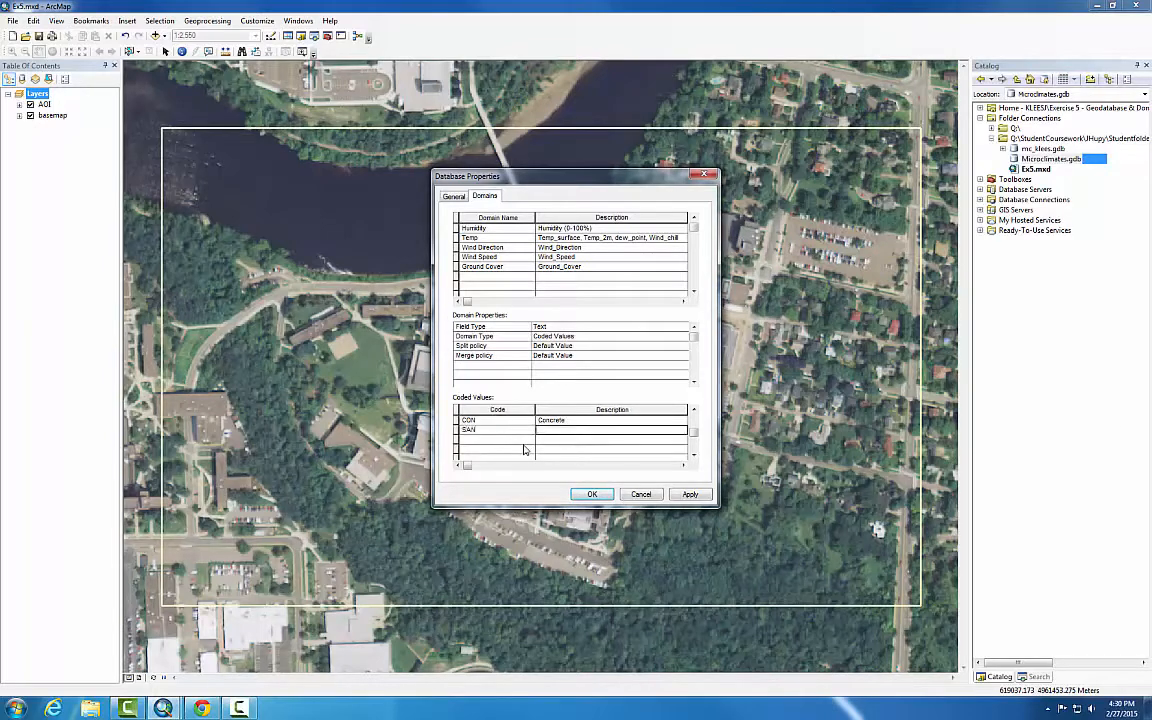
type("Sand")
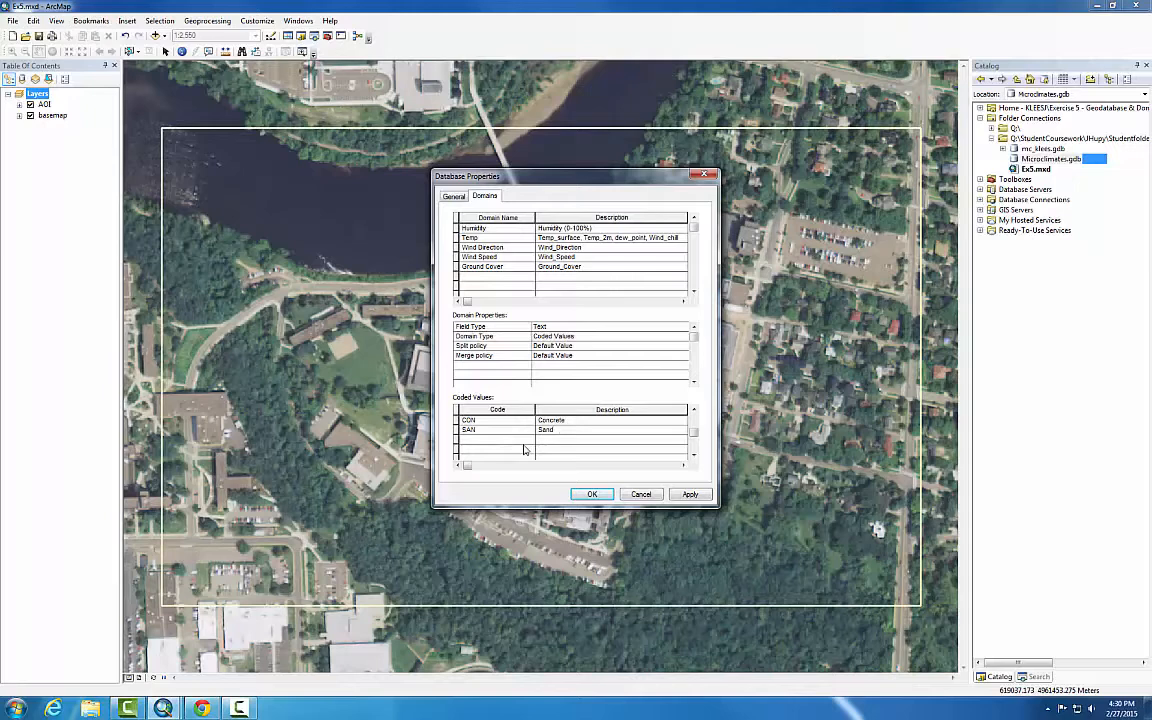
- Add the coded value BLK with the description "Blacktop" below the sand entry
left_click(516, 441)
type("BLK")
left_click(554, 443)
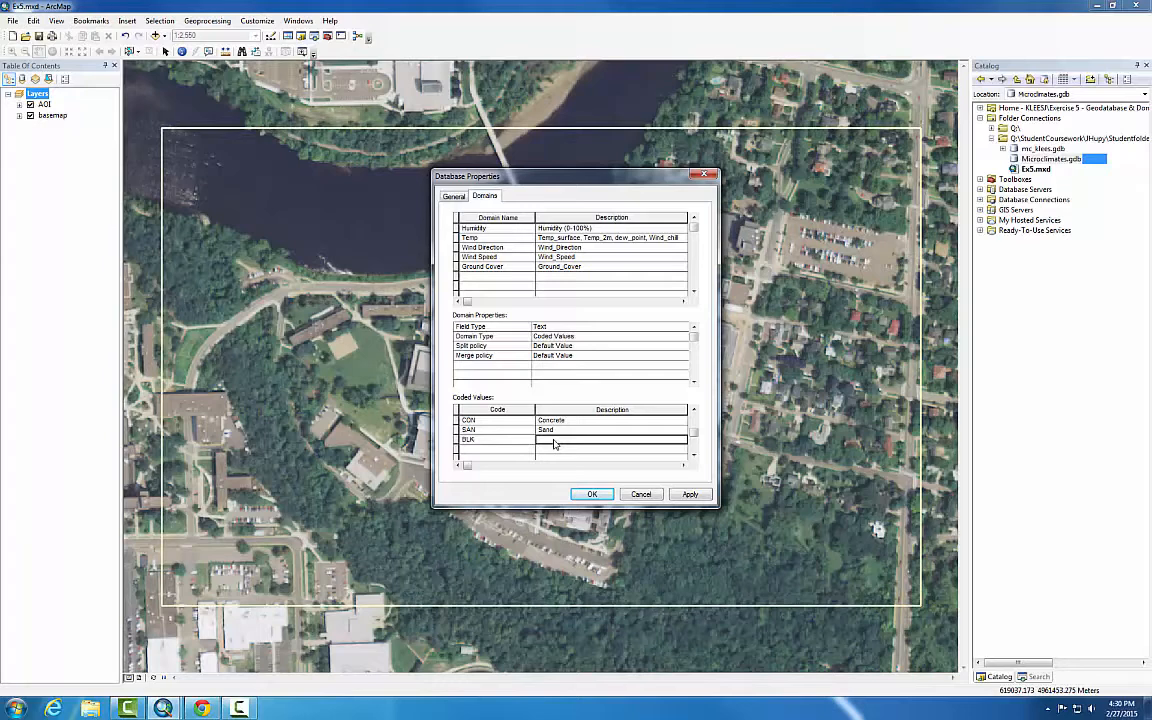
type("Blacktop")
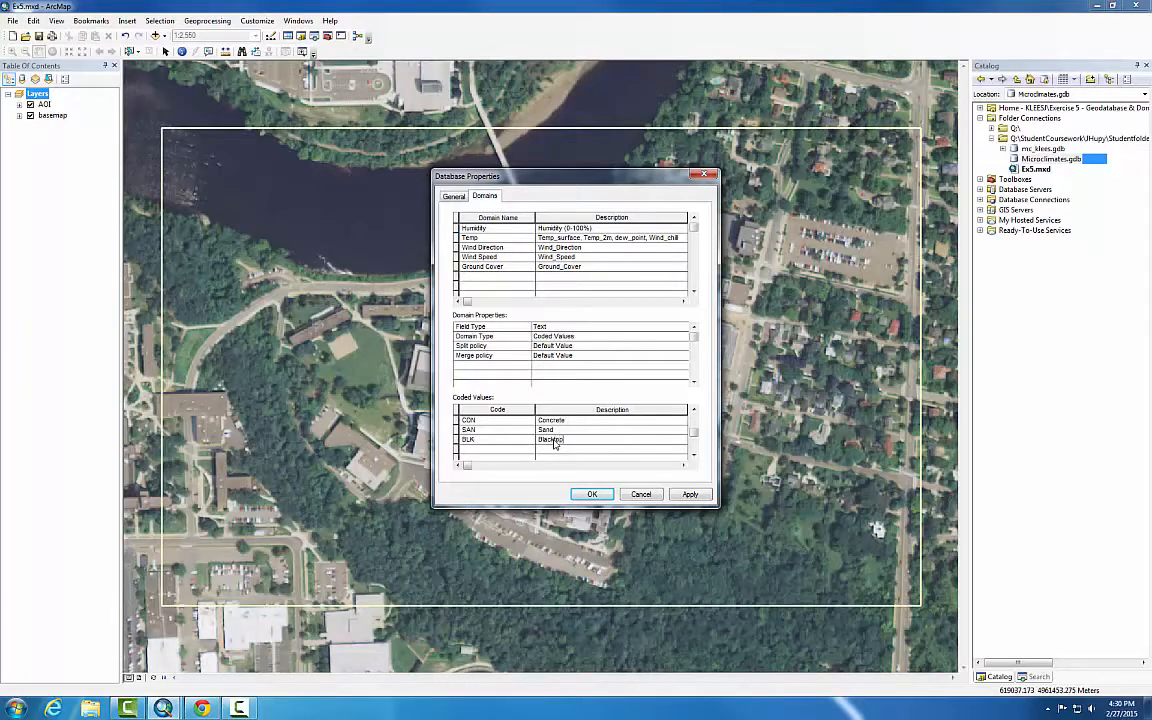
left_click(501, 453)
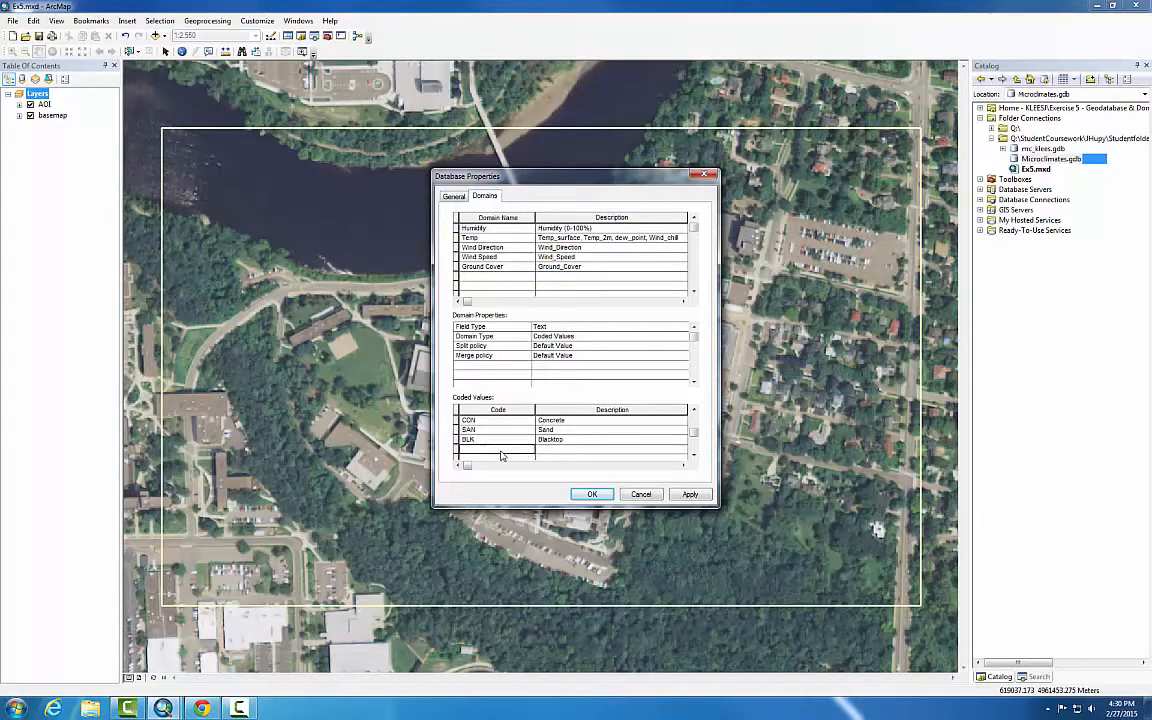
- Add the coded value GRV with the description "Gravel" below the blacktop entry
type("GRV")
key("Tab")
type("Gravel")
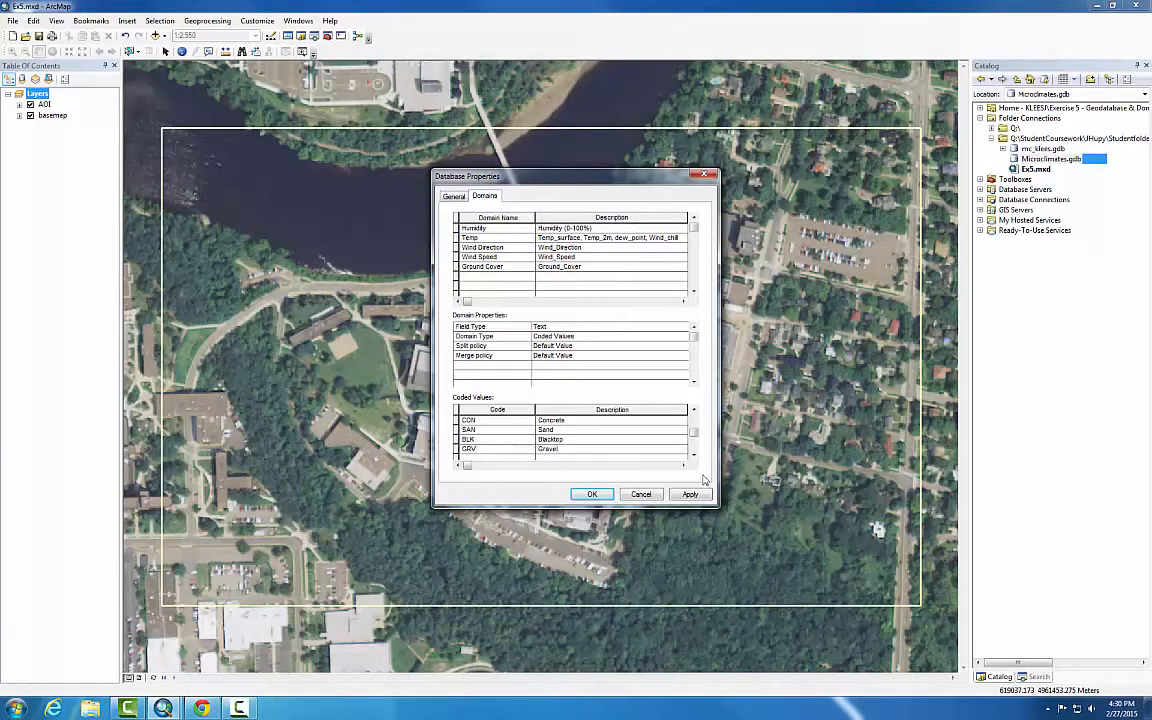
- Add the coded value OTH, described as "Other (describe in notes field)", and accept the geodatabase's domain settings
left_click(694, 456)
left_click(484, 452)
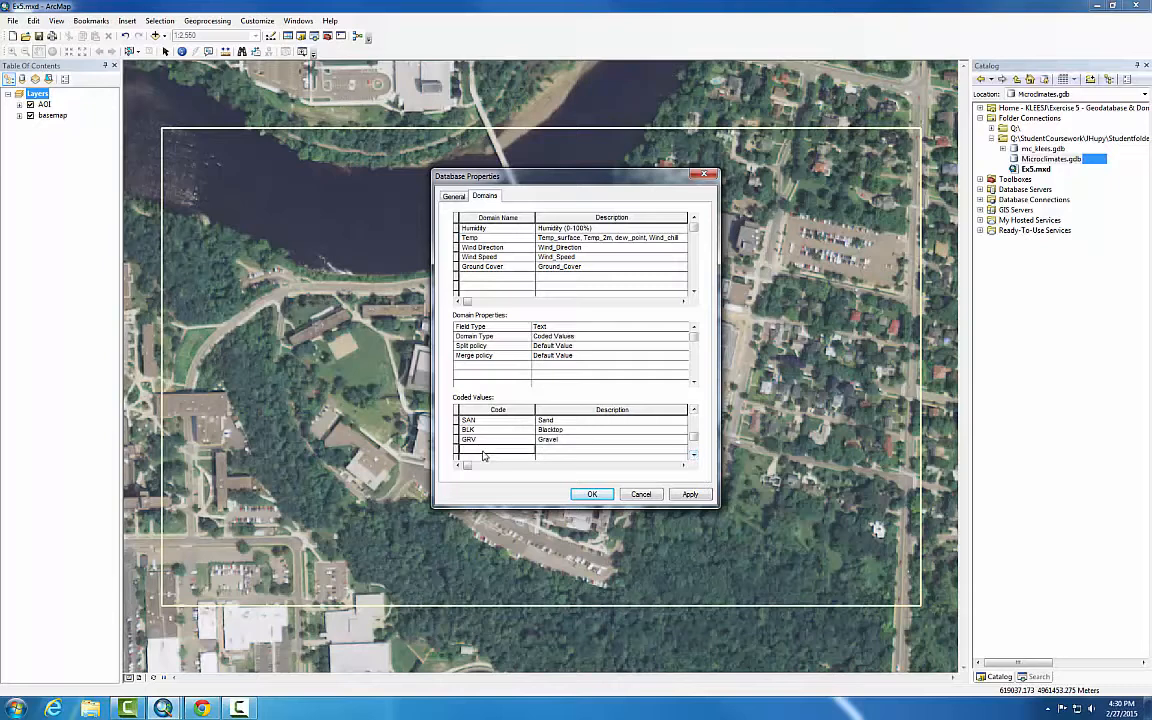
type("OTH")
left_click(543, 452)
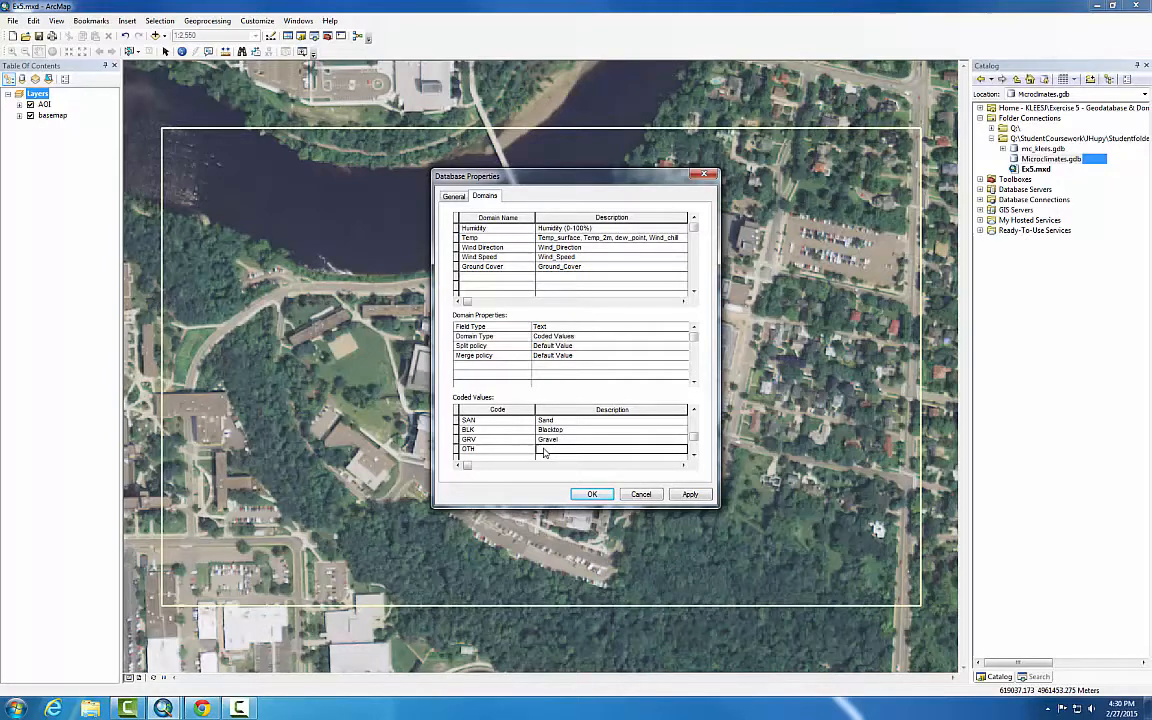
type("Other")
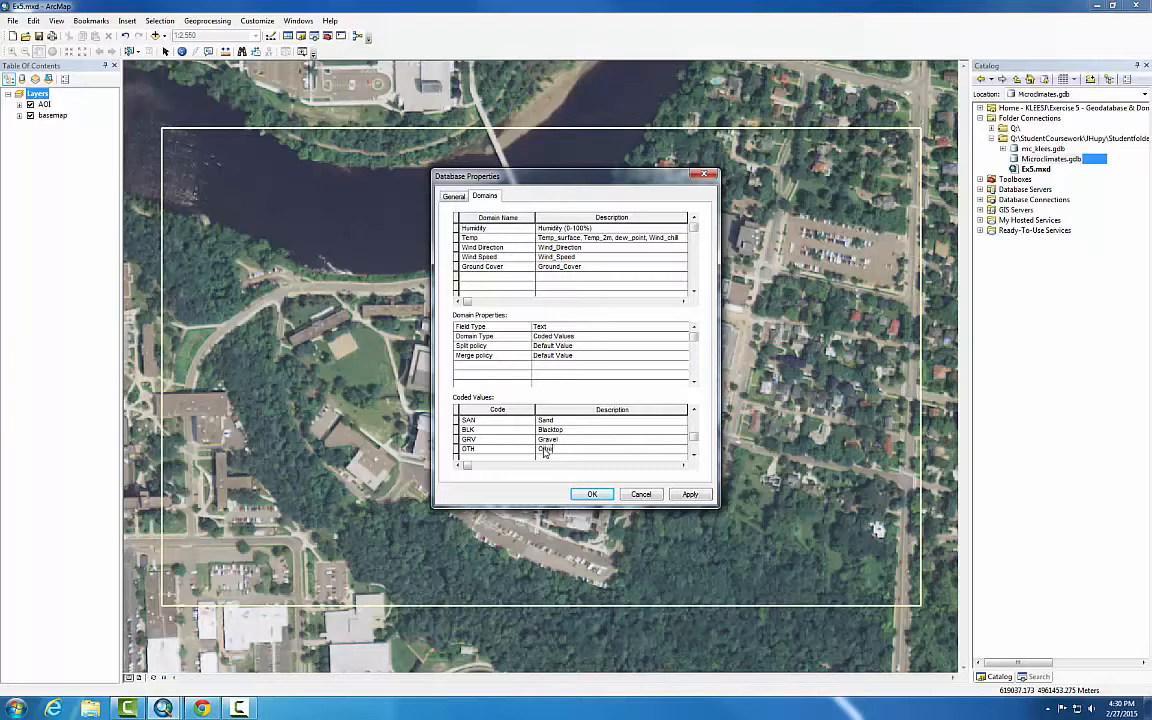
type(" (d")
type("escribe in notes field")
left_click(601, 498)
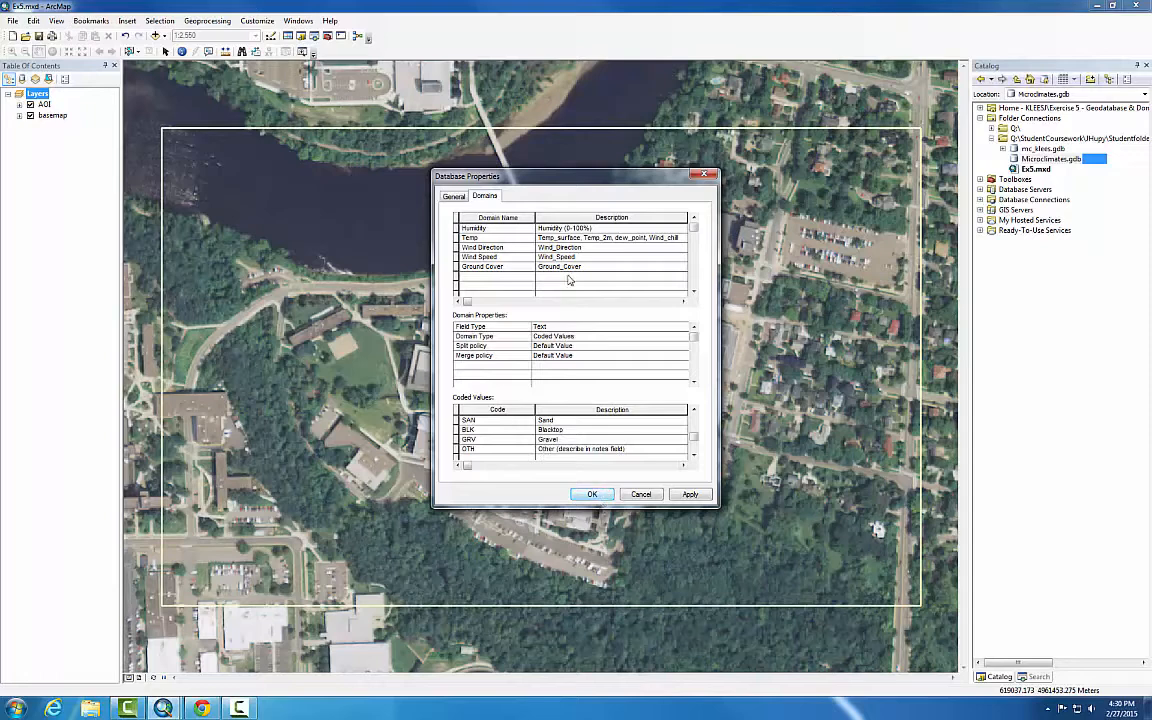
left_click(592, 494)
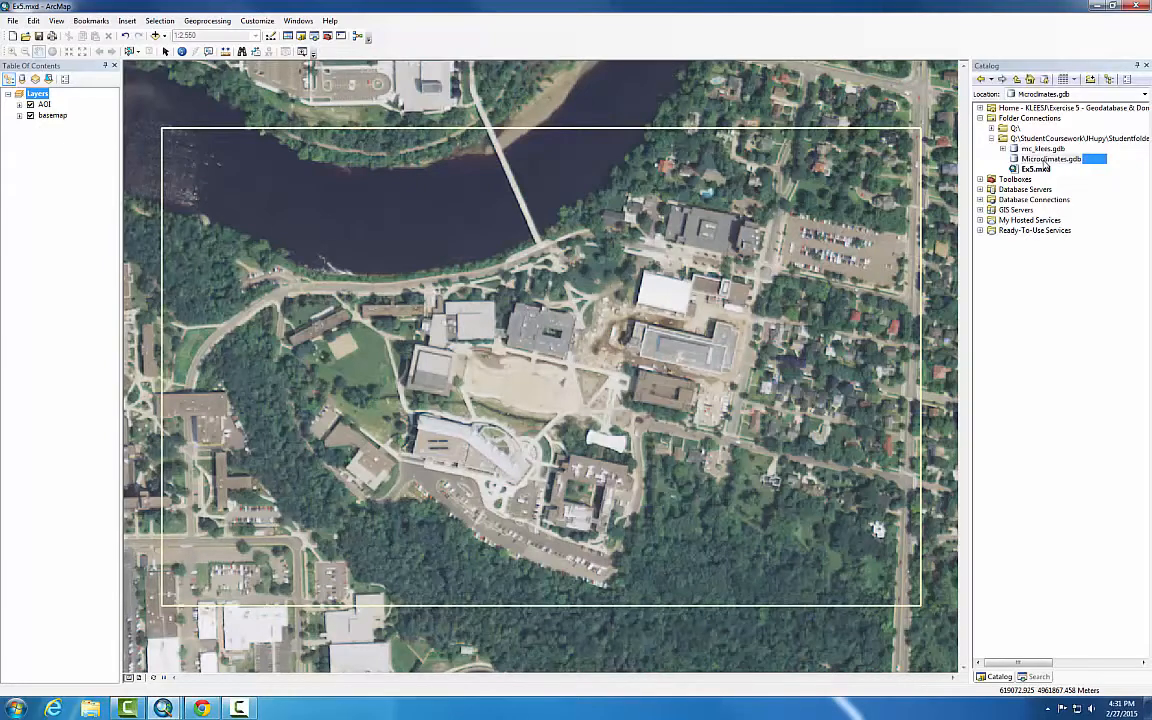
- Start a new feature class in Microclimates.gdb named Groundpoints that stores point features
right_click(1045, 164)
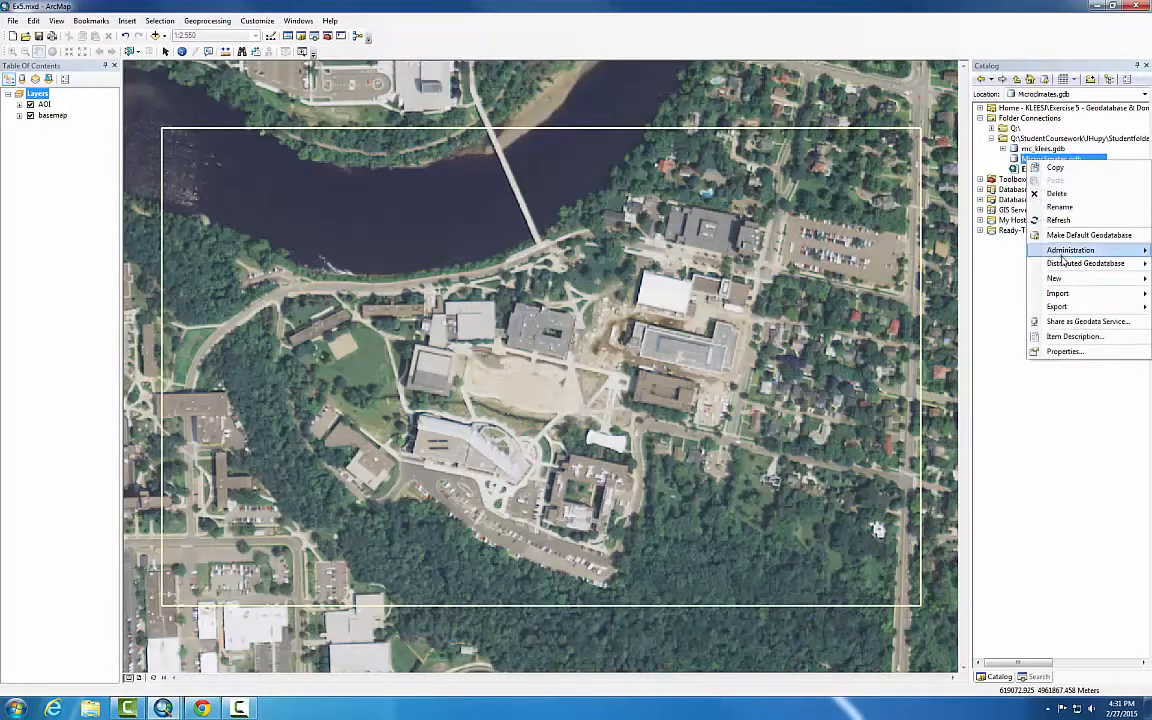
mouse_move(1063, 283)
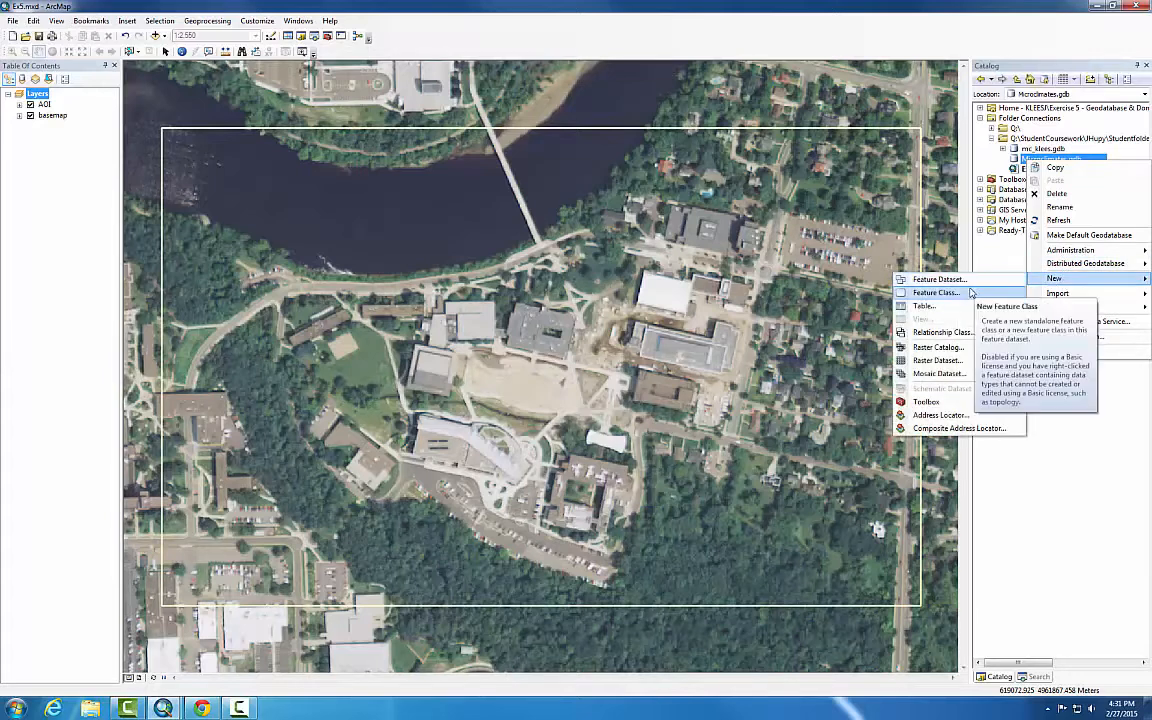
left_click(936, 292)
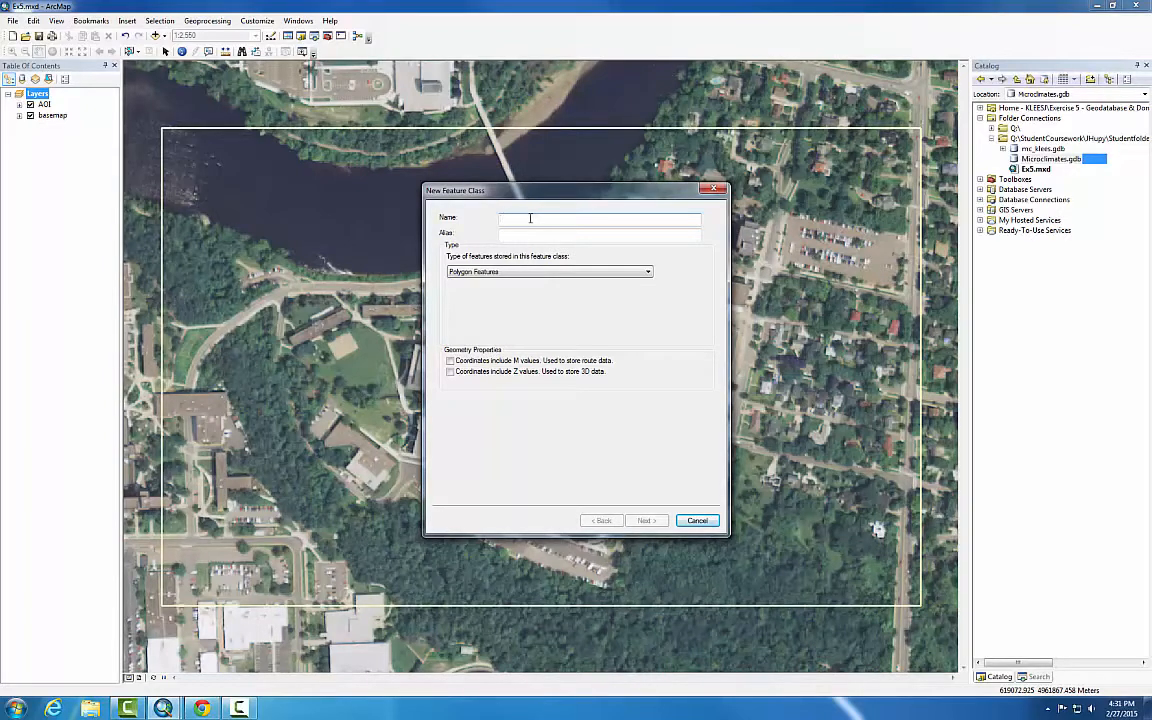
type("Ground")
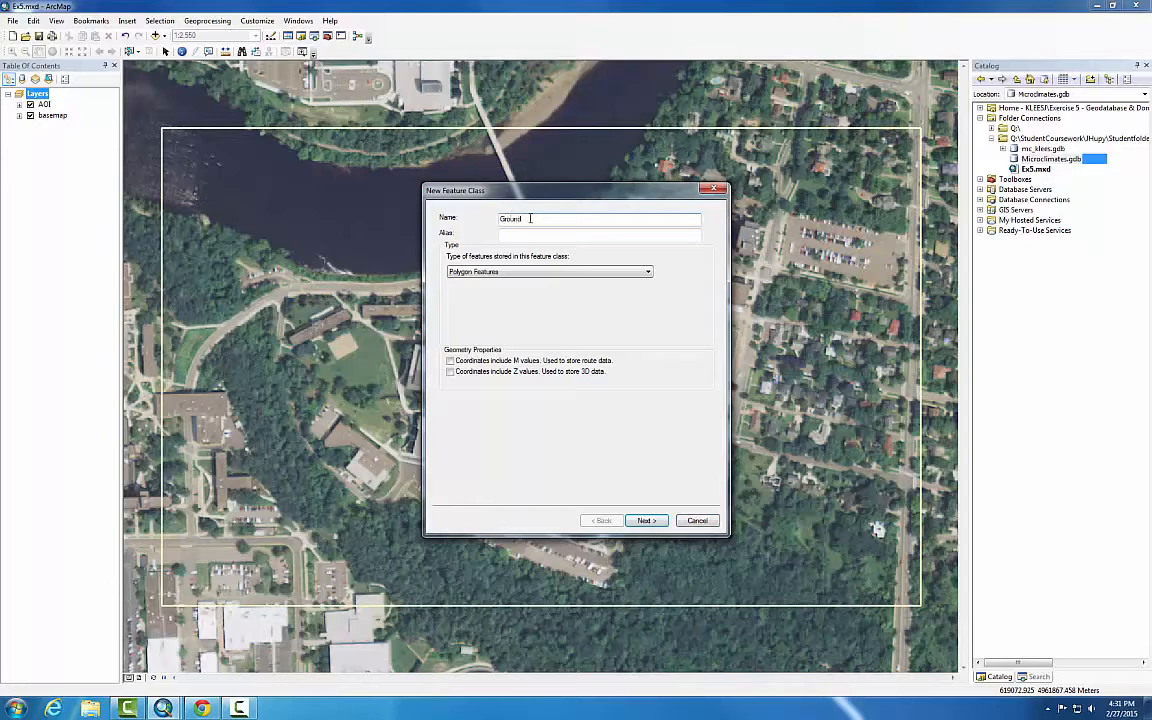
type("points")
left_click(516, 272)
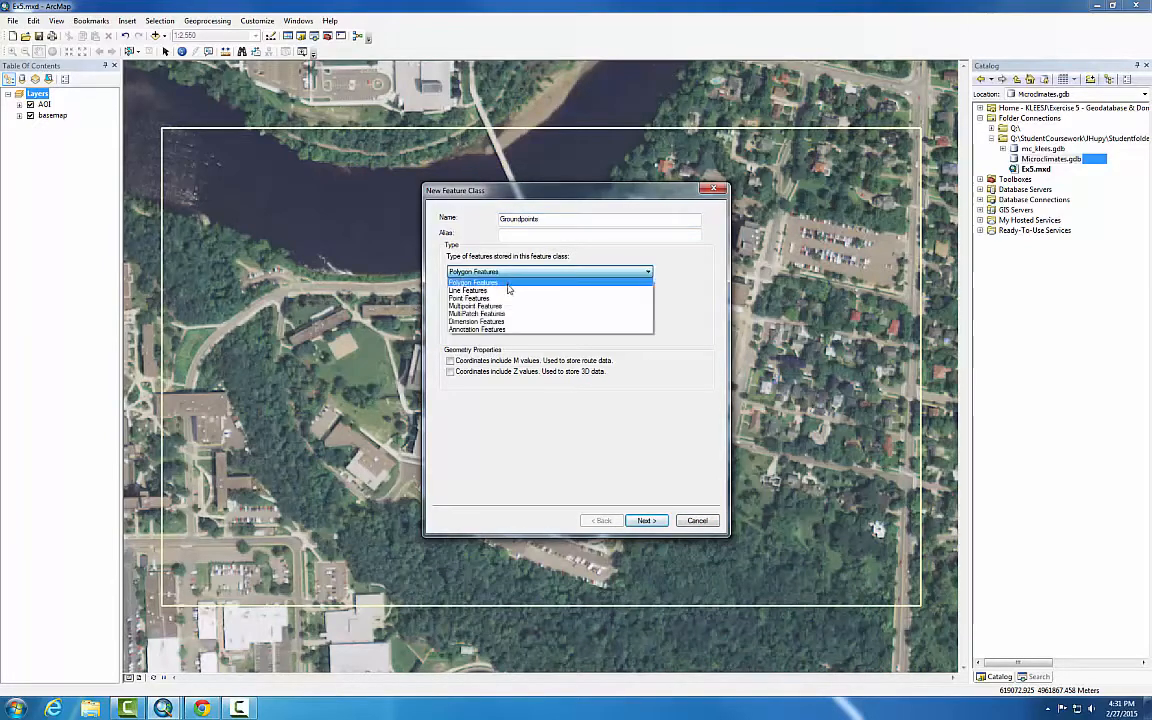
left_click(512, 298)
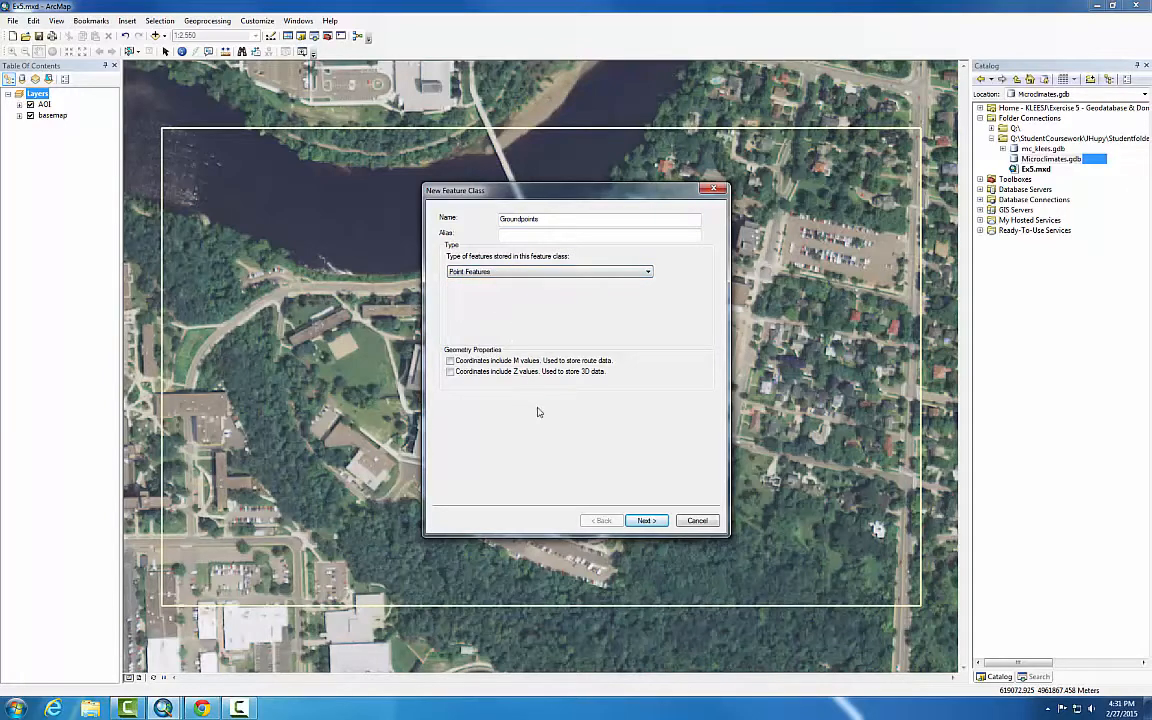
left_click(641, 523)
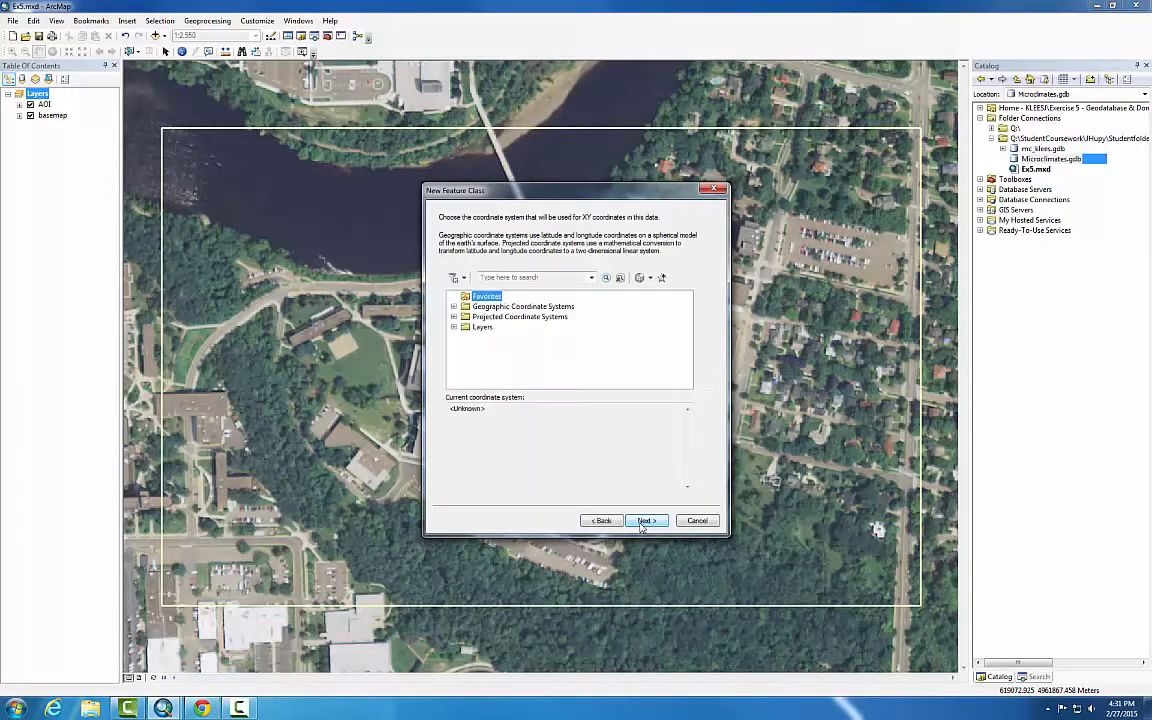
- Assign the layers' NAD83_UTM_zone_15N coordinate system to the feature class, keeping the default XY tolerance and storage configuration
left_click(453, 328)
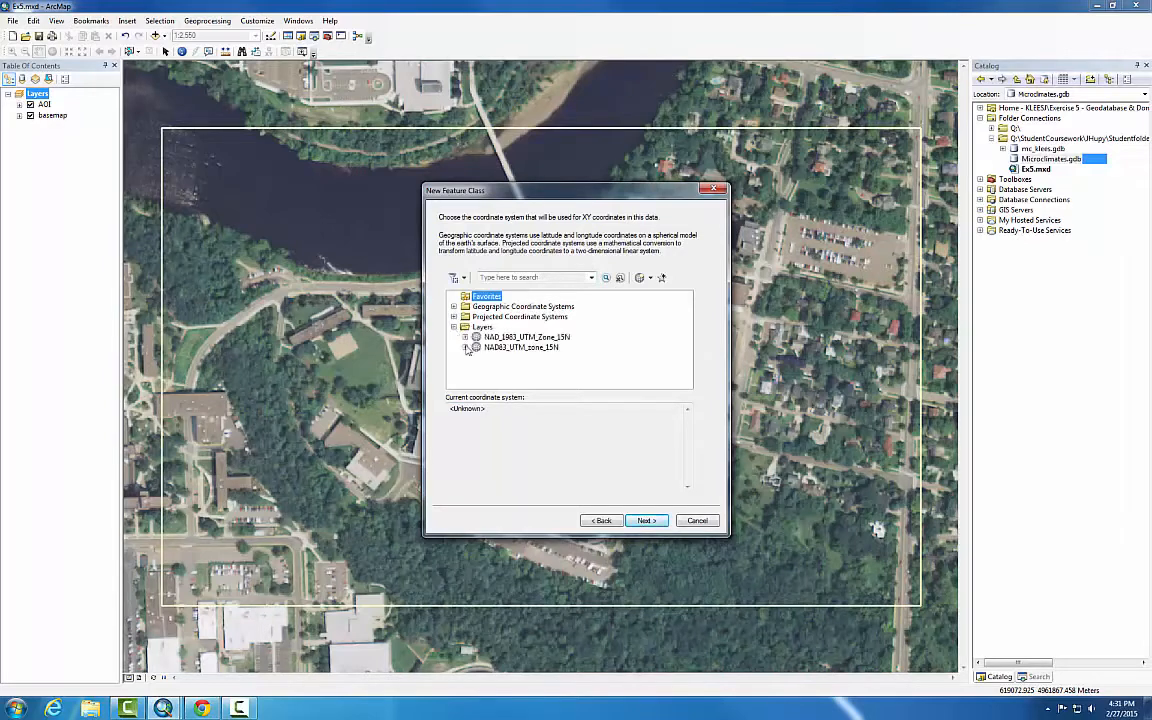
left_click(522, 348)
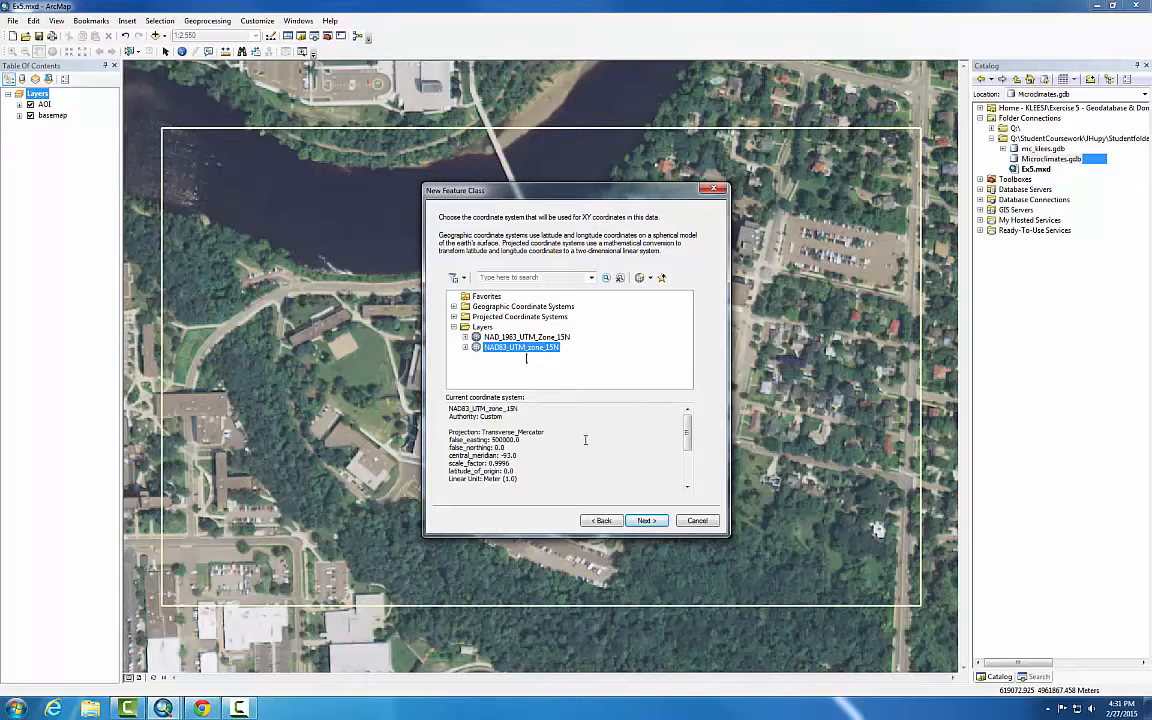
left_click(646, 520)
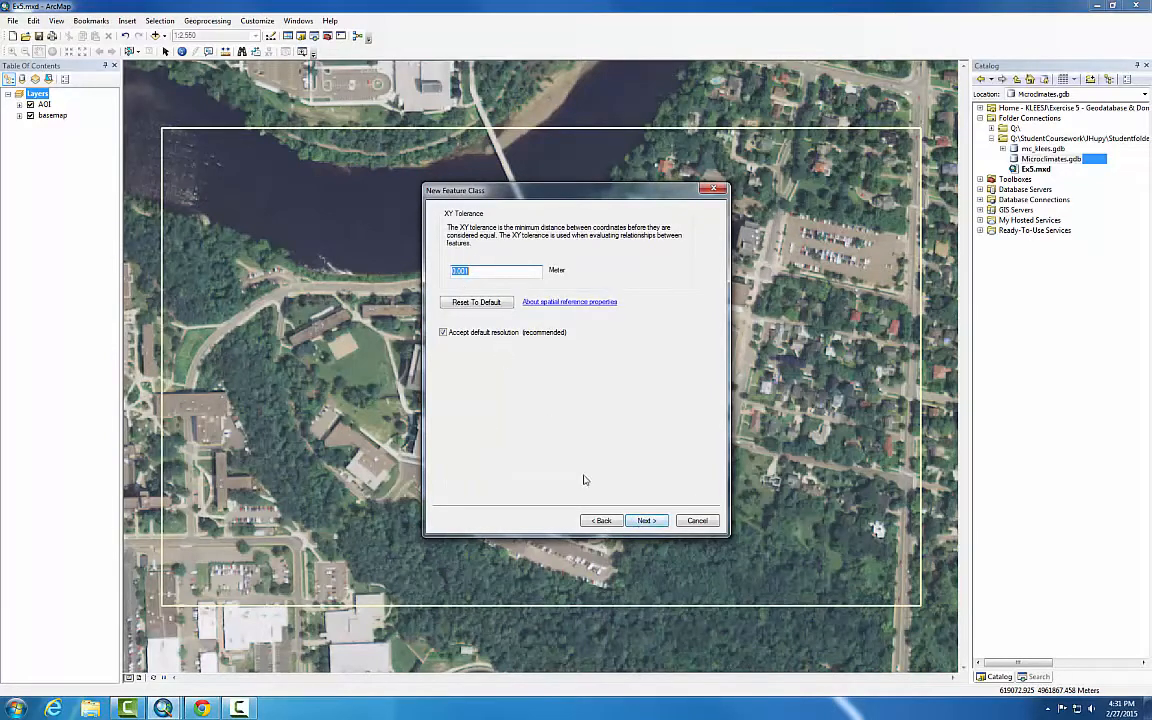
left_click(646, 521)
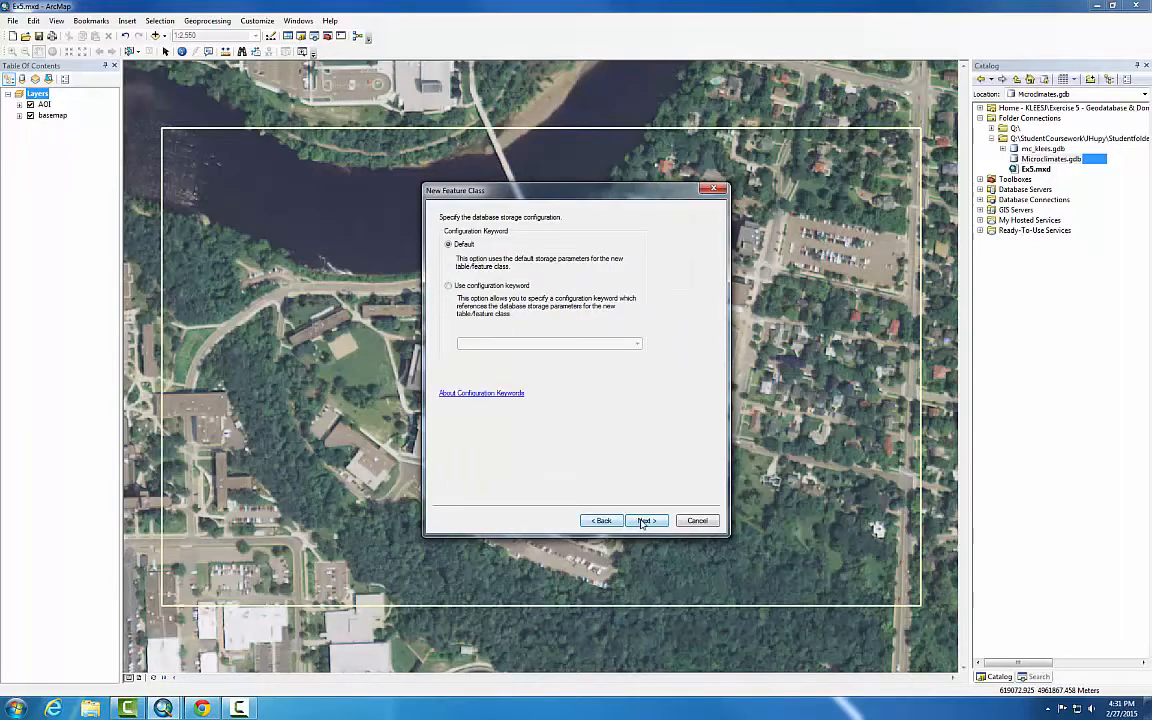
left_click(645, 523)
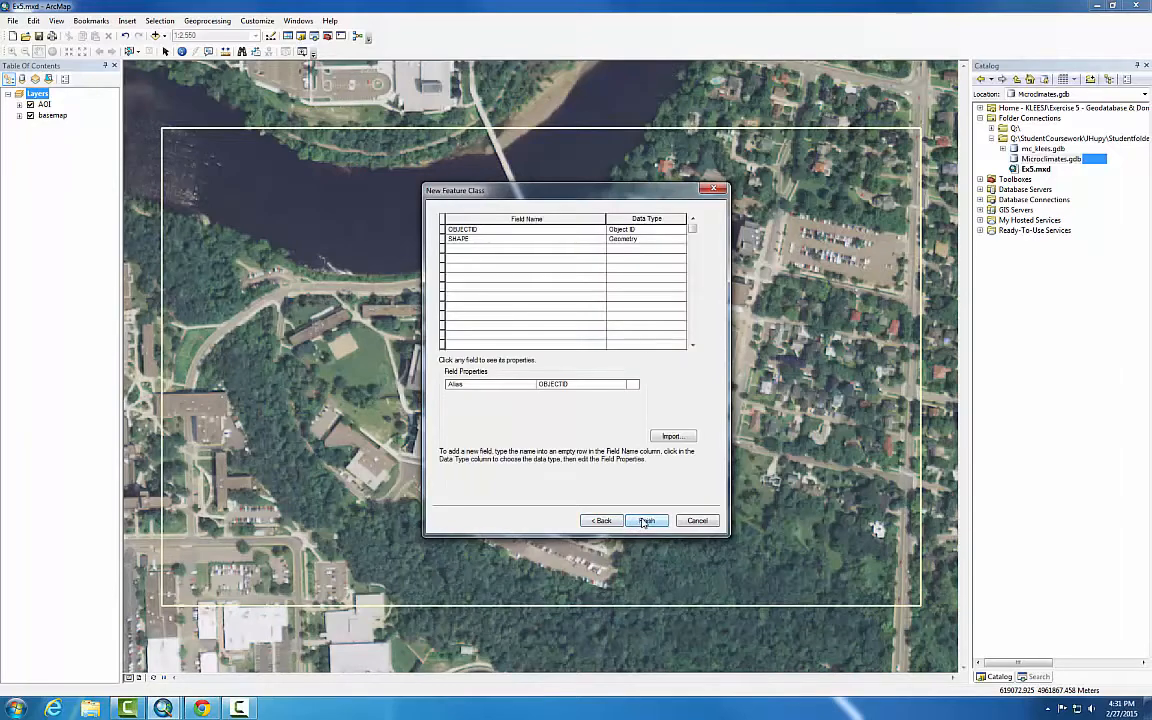
- Add a Wind_Speed field with the Float data type and assign it the Wind Speed domain
left_click(522, 250)
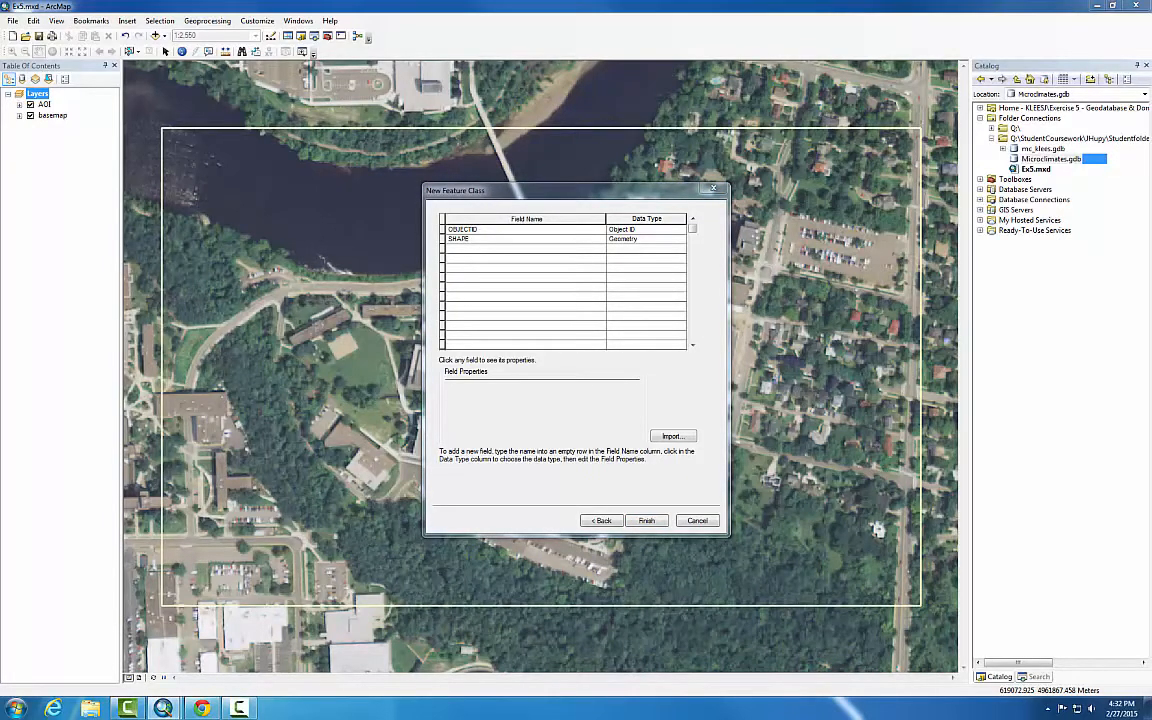
left_click(461, 249)
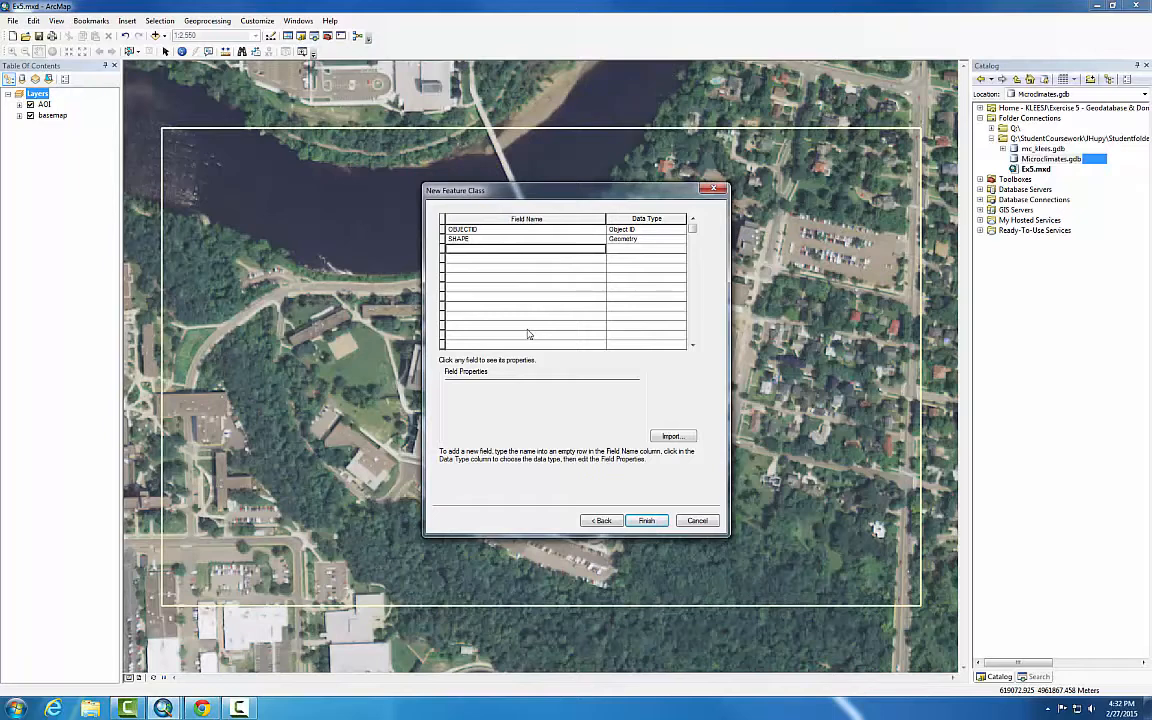
type("Wind_Speed")
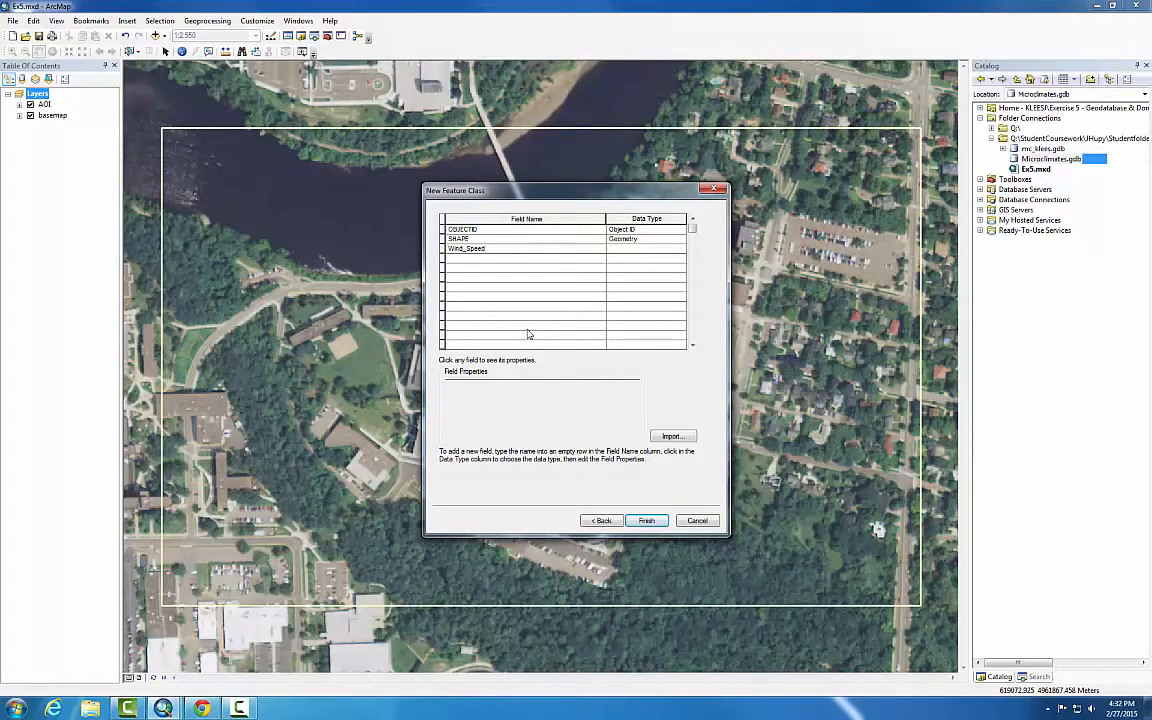
key("Tab")
key("Down")
key("Down")
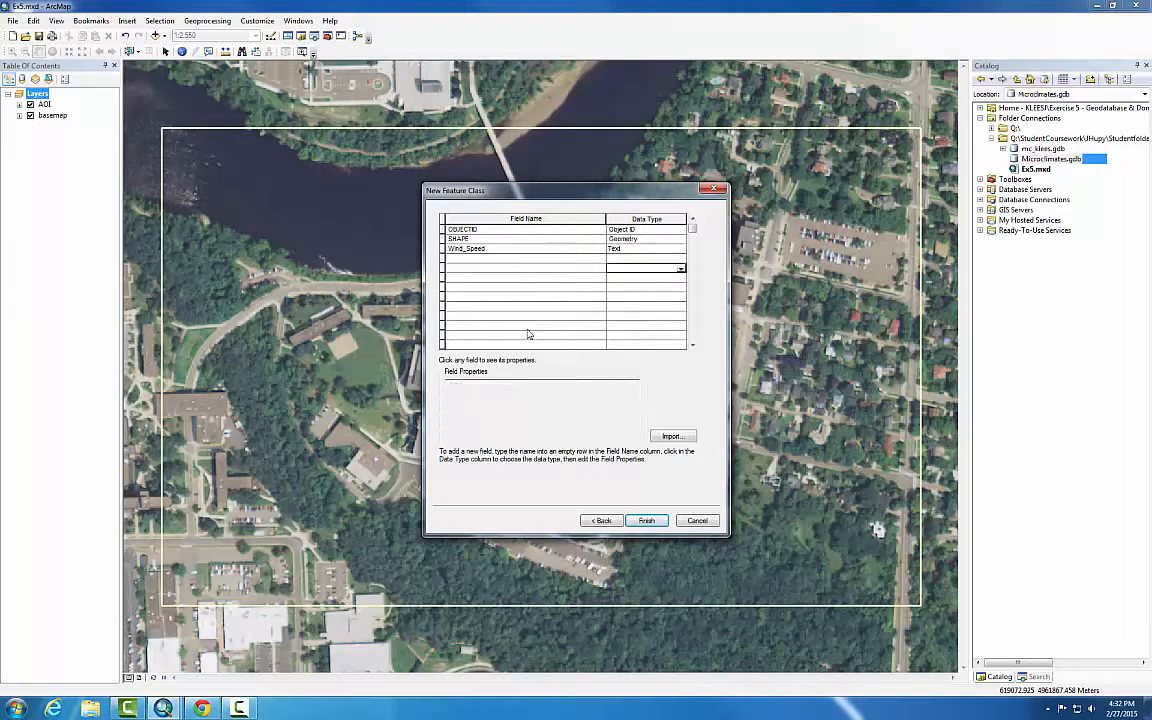
key("Up")
key("Up")
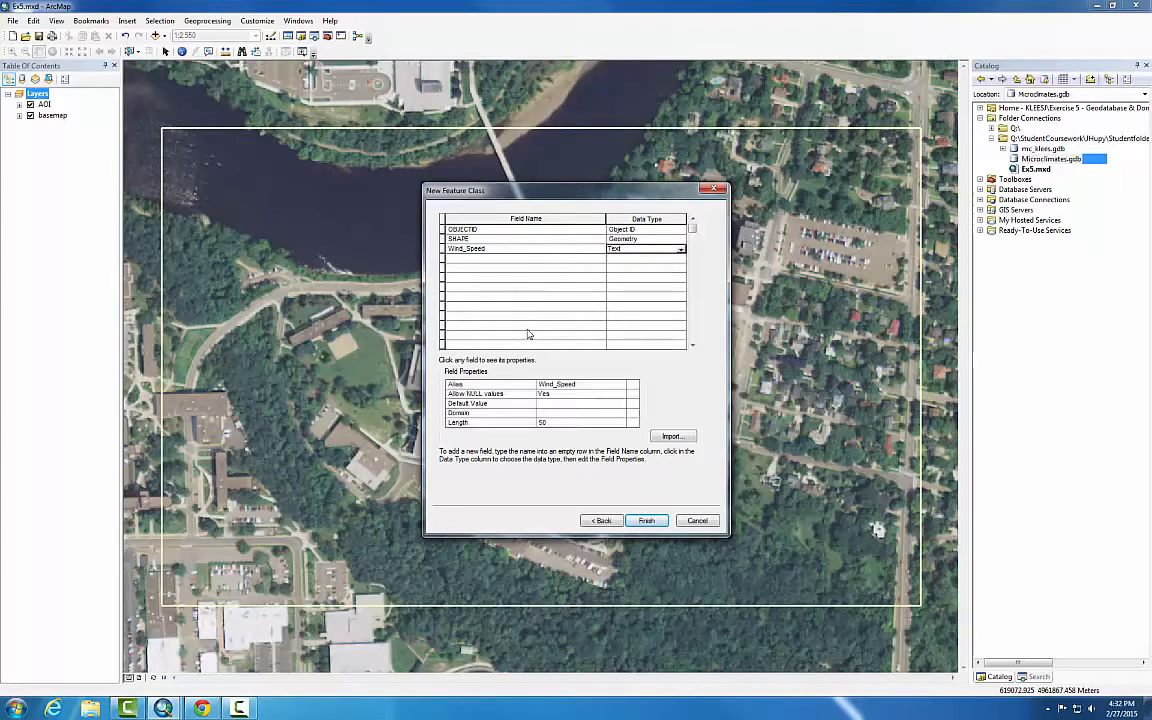
left_click(645, 249)
left_click(631, 278)
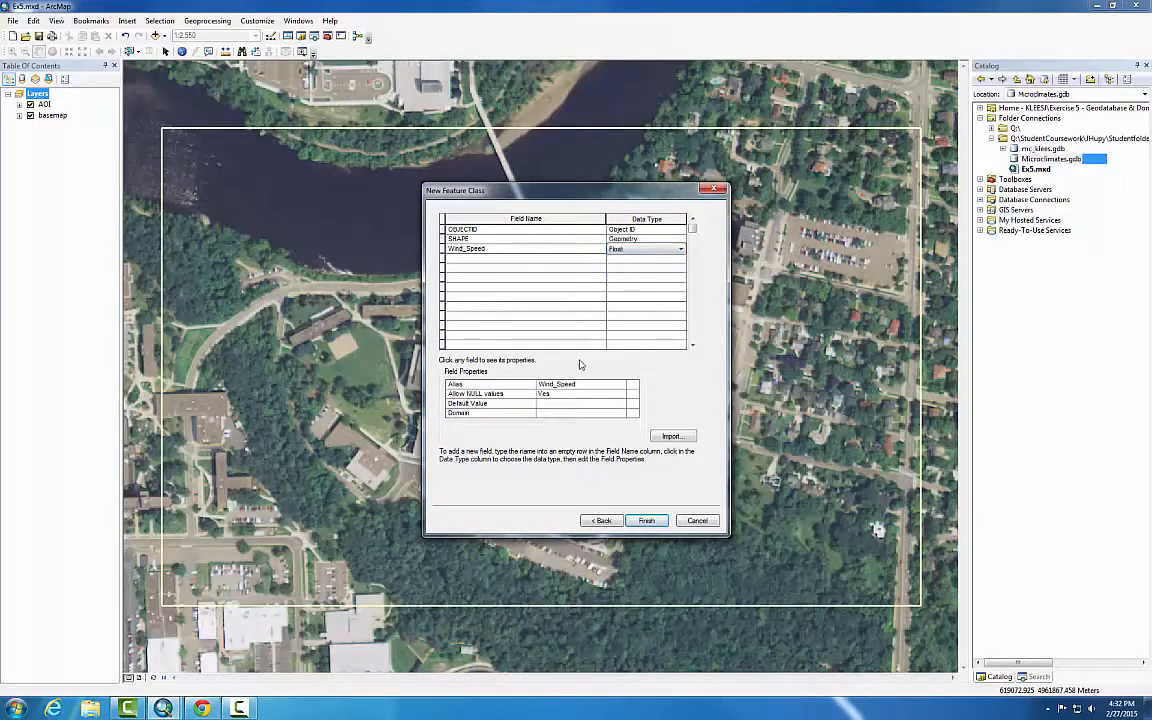
left_click(549, 412)
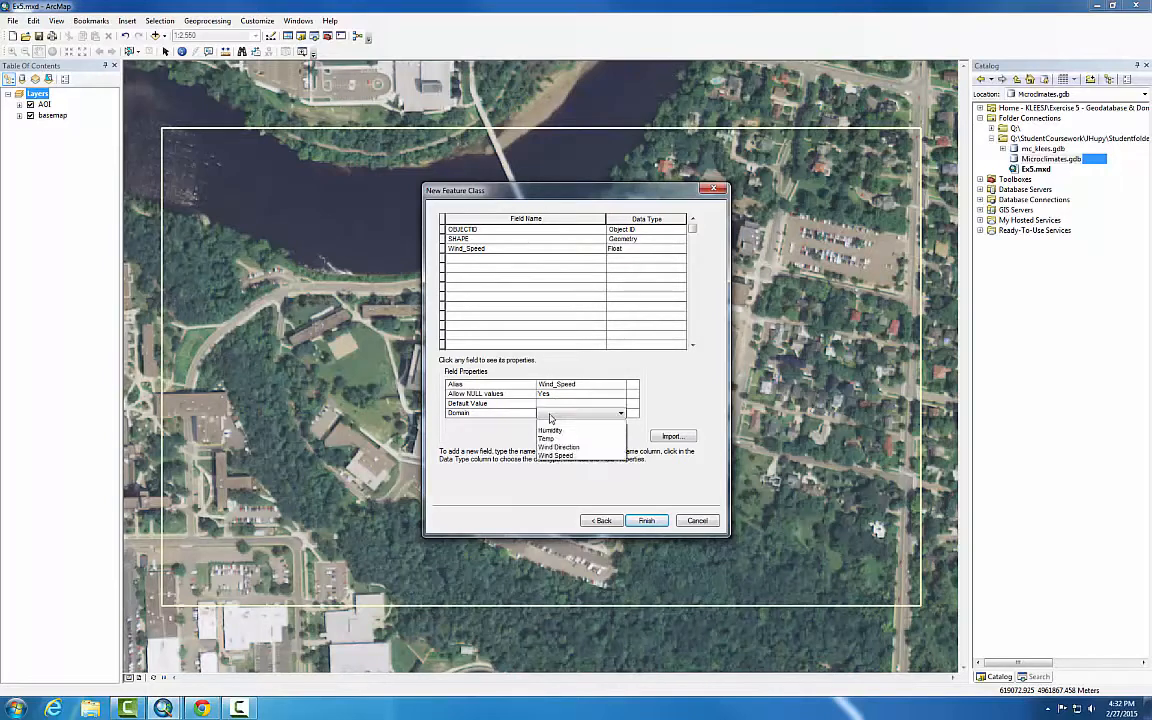
left_click(556, 457)
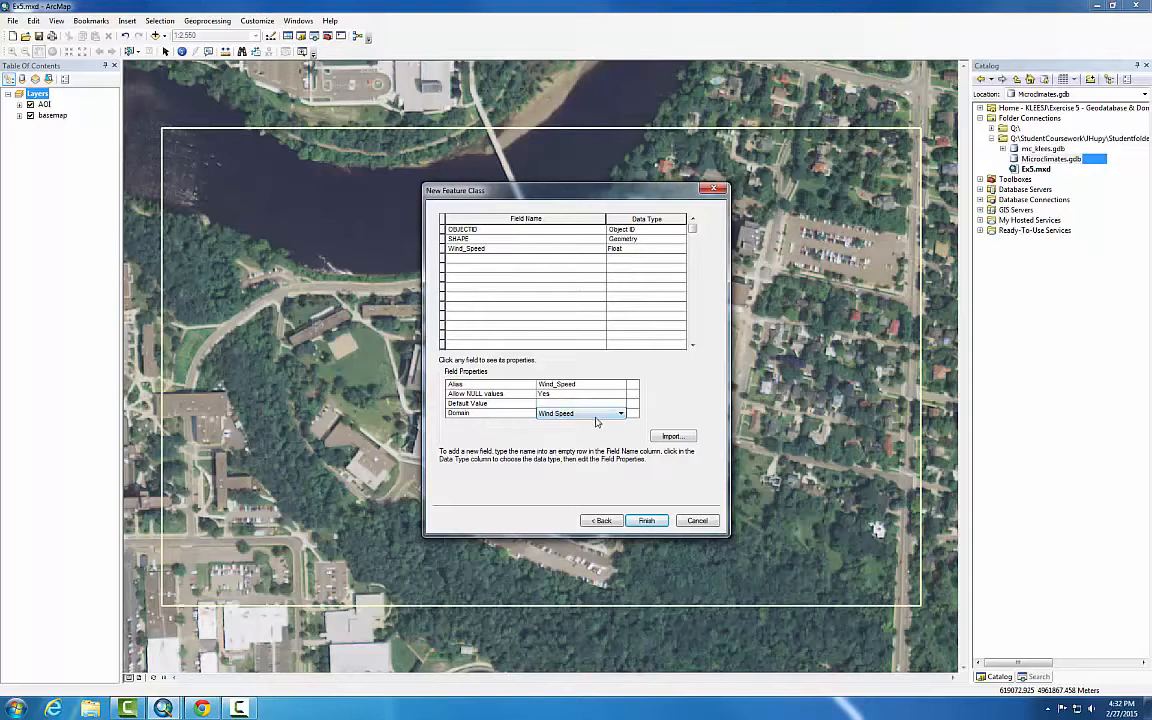
left_click(491, 263)
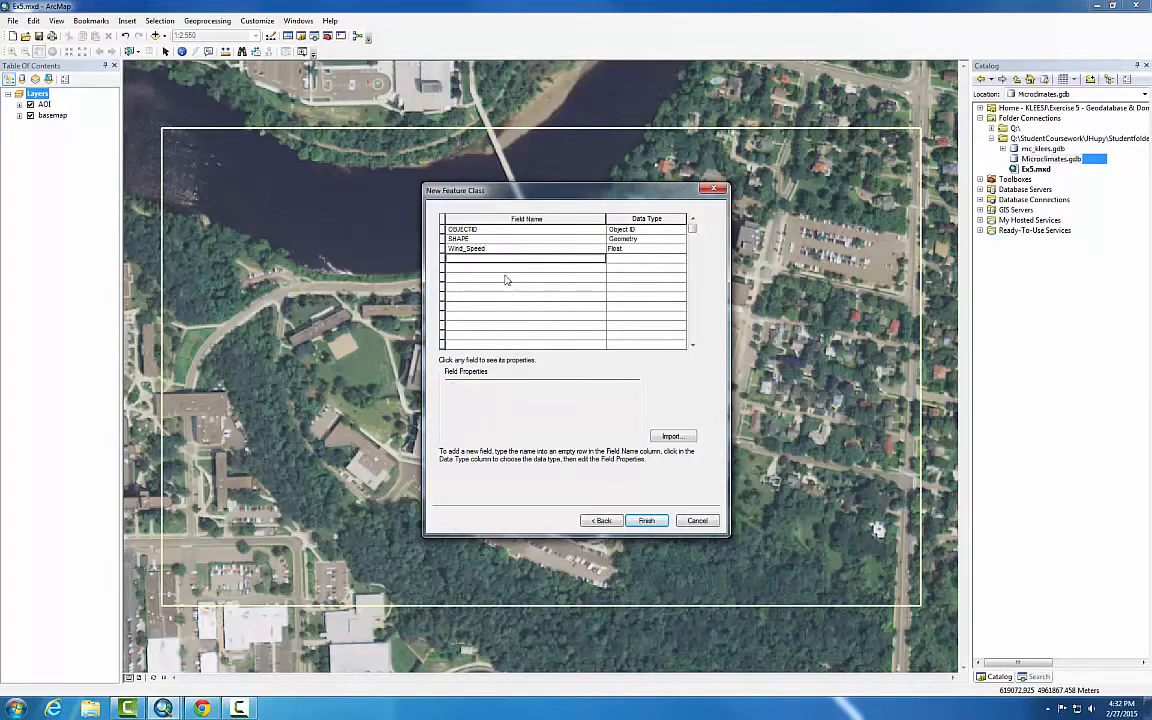
left_click(647, 249)
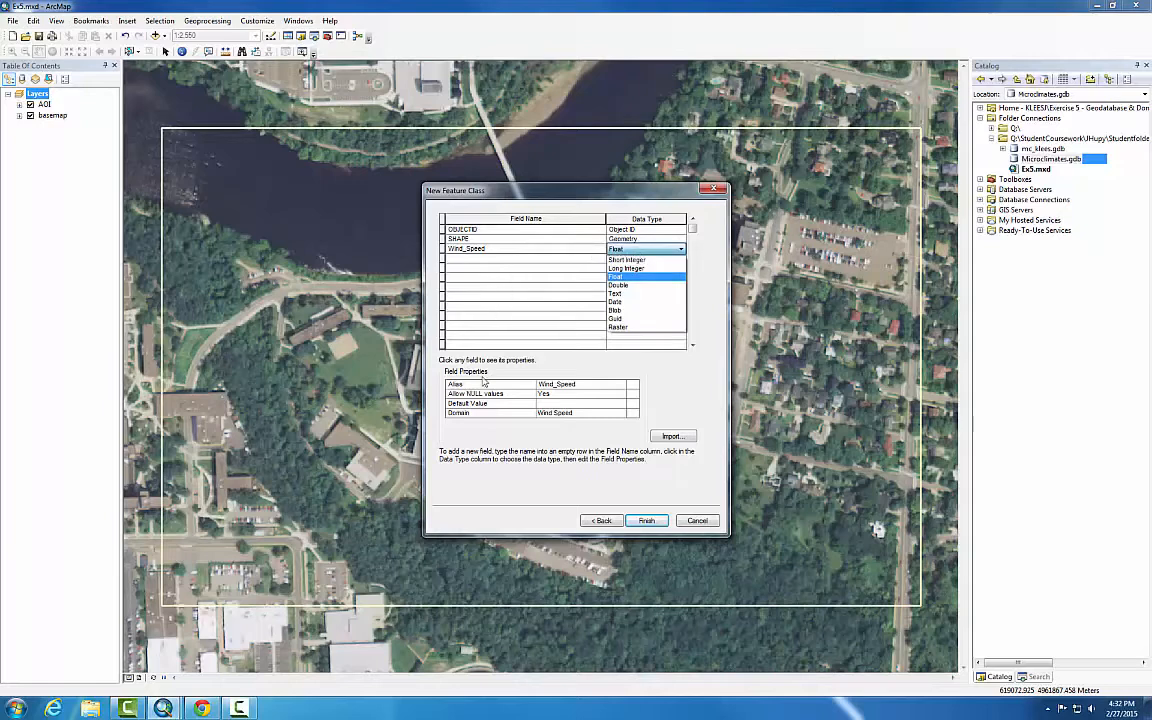
- Add a Wind_Direction field with the Float data type and assign it the Wind Direction domain
left_click(490, 260)
left_click(489, 264)
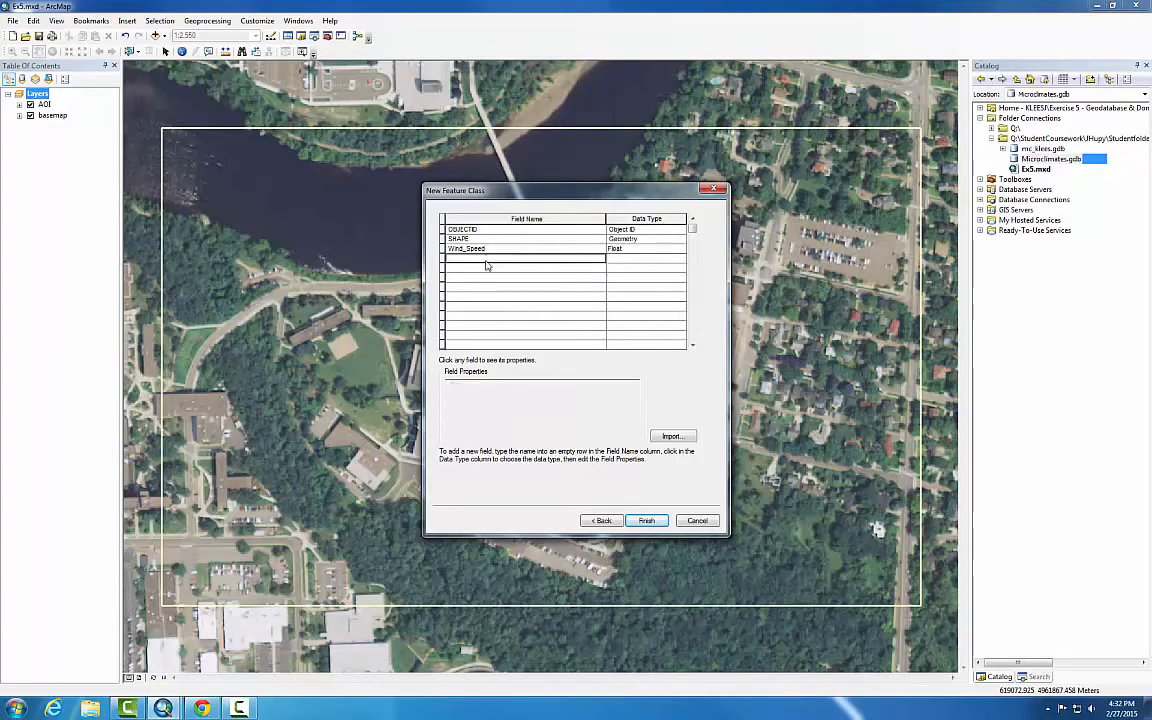
type("Wi")
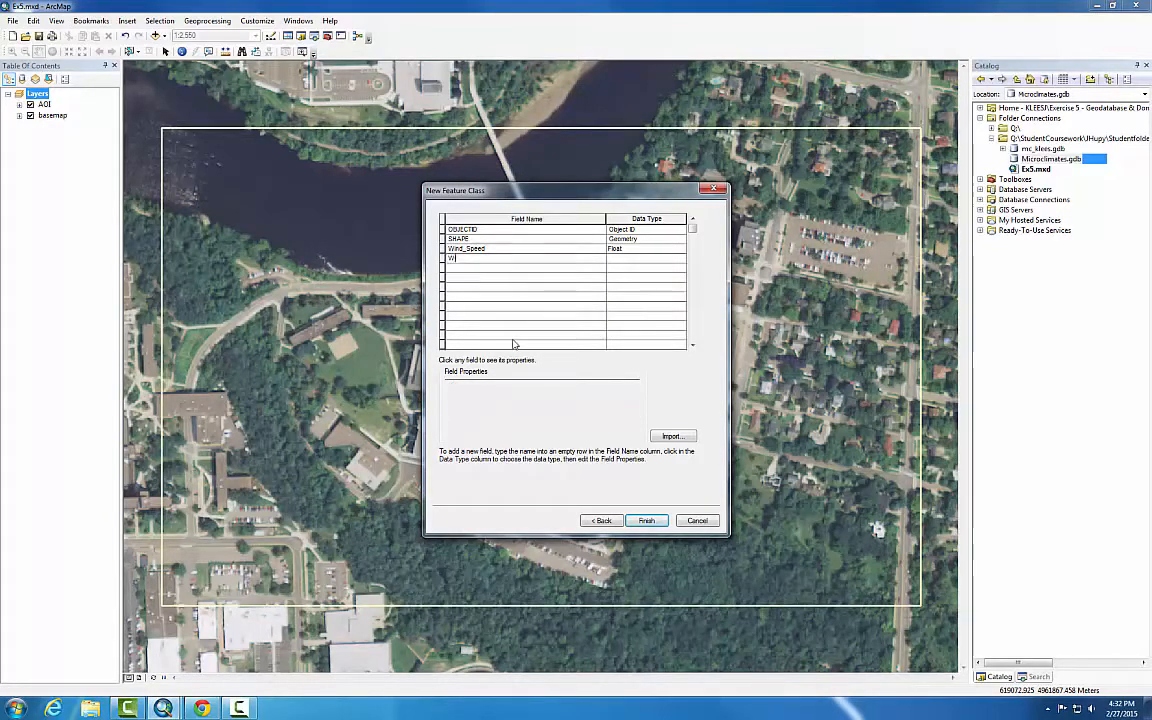
type("nd_Direction")
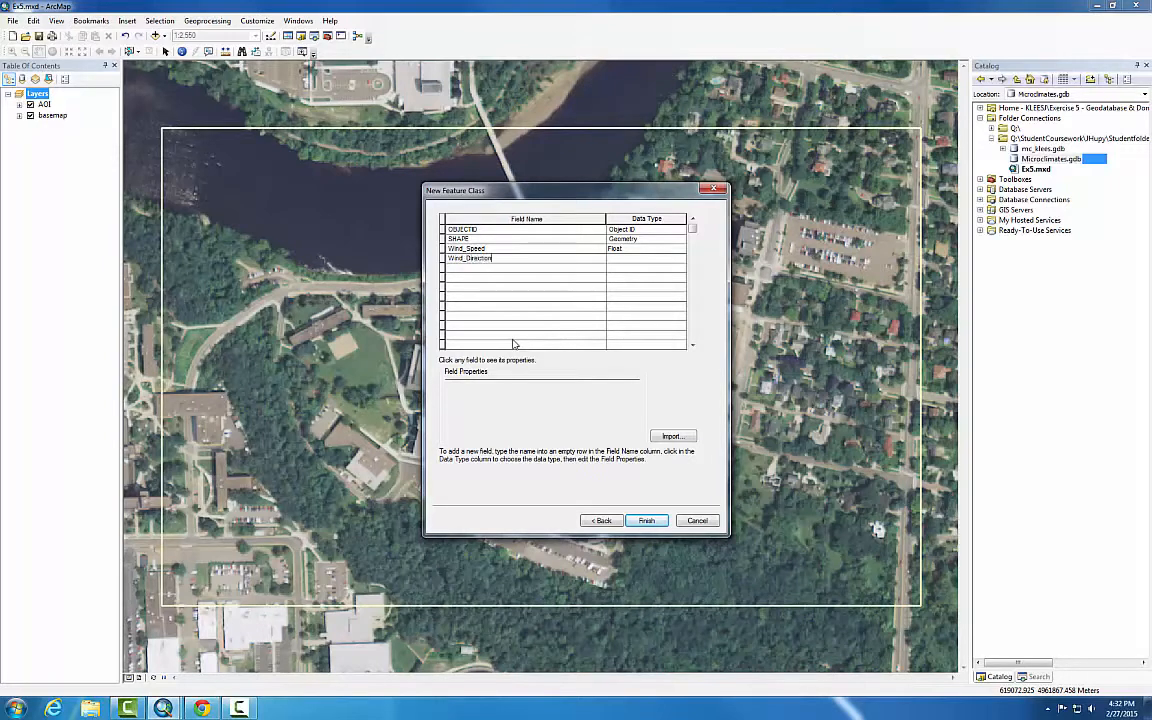
key("Tab")
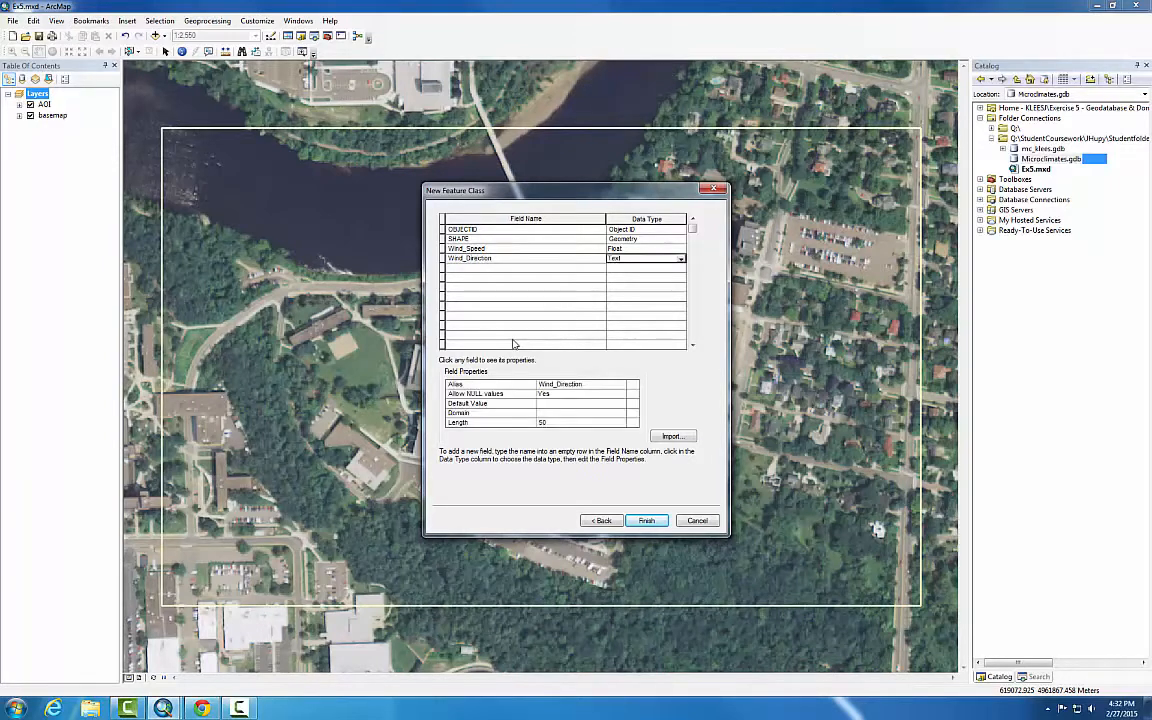
left_click(681, 259)
left_click(628, 286)
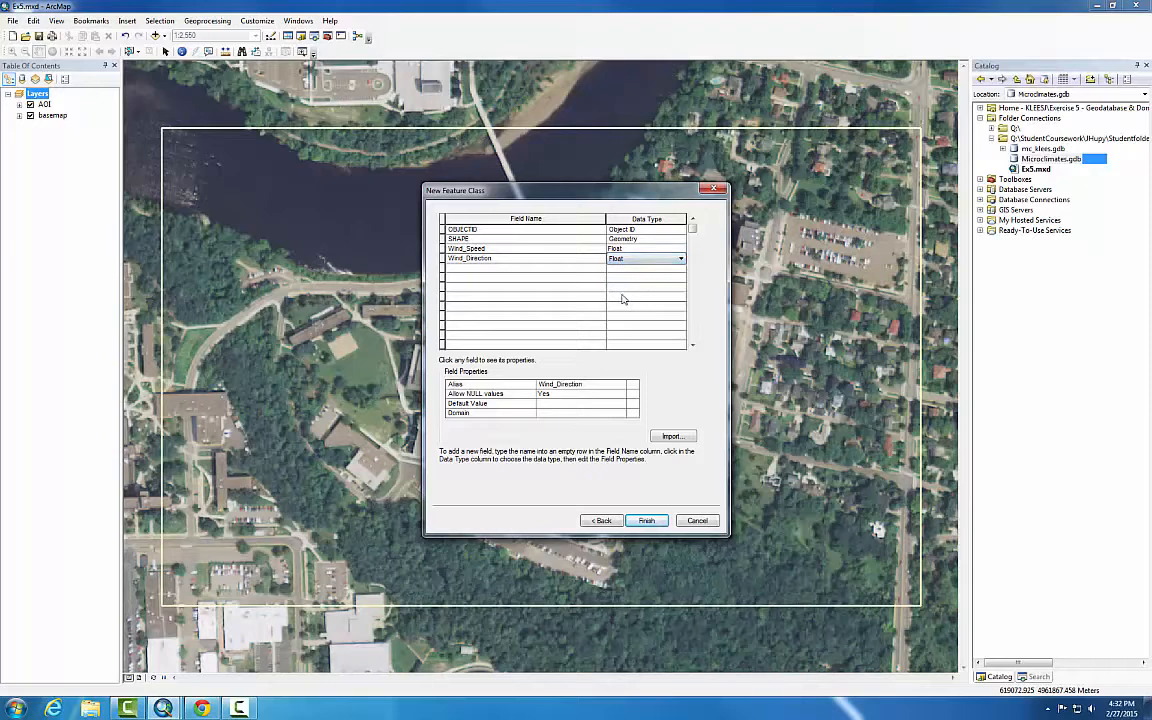
left_click(560, 413)
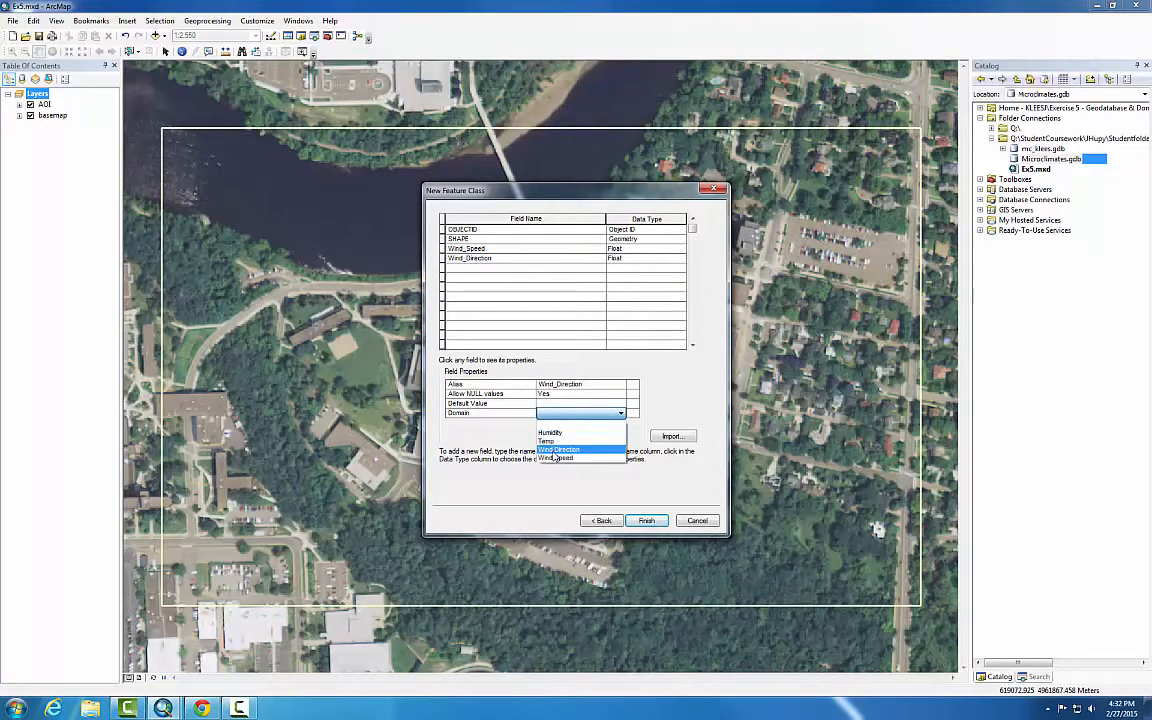
left_click(556, 450)
left_click(483, 269)
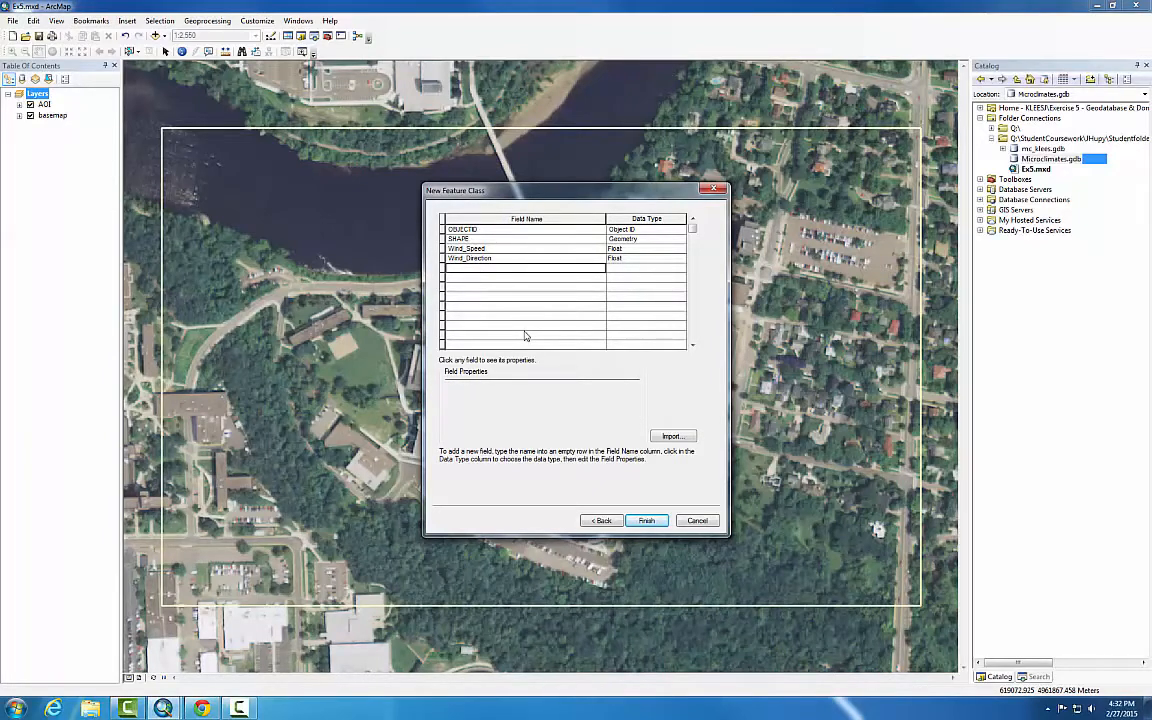
- Add a Humidity field with the Float data type and assign it the Humidity domain
type("Humidity")
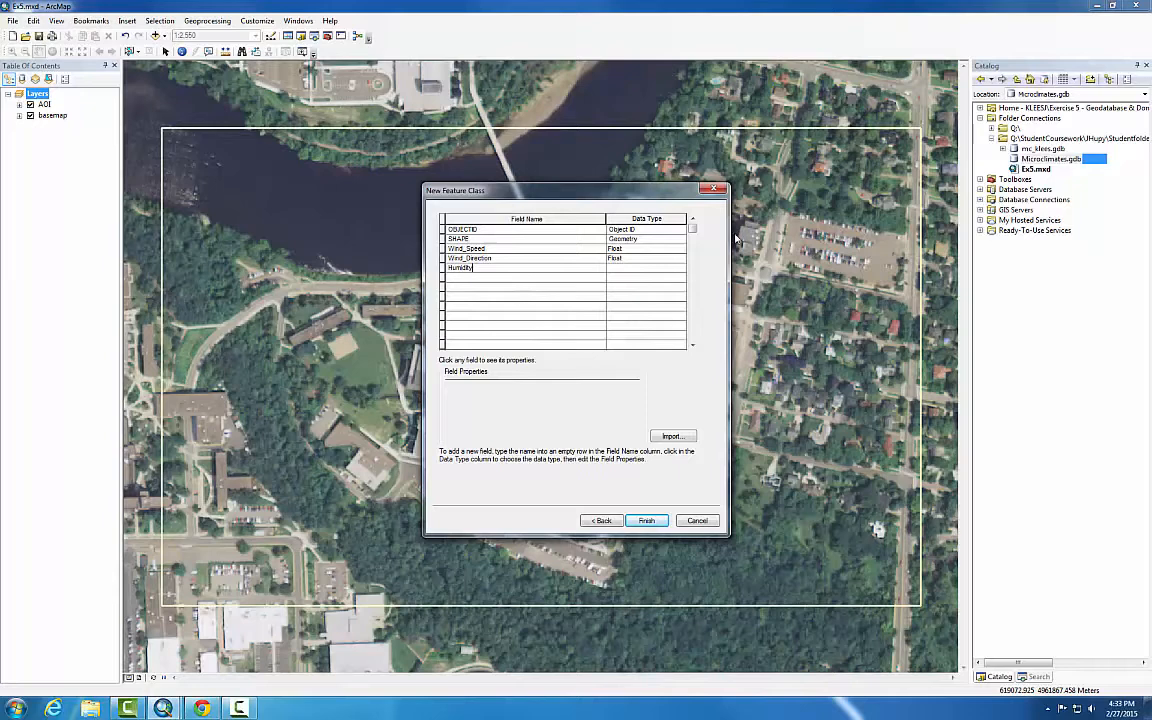
left_click(645, 268)
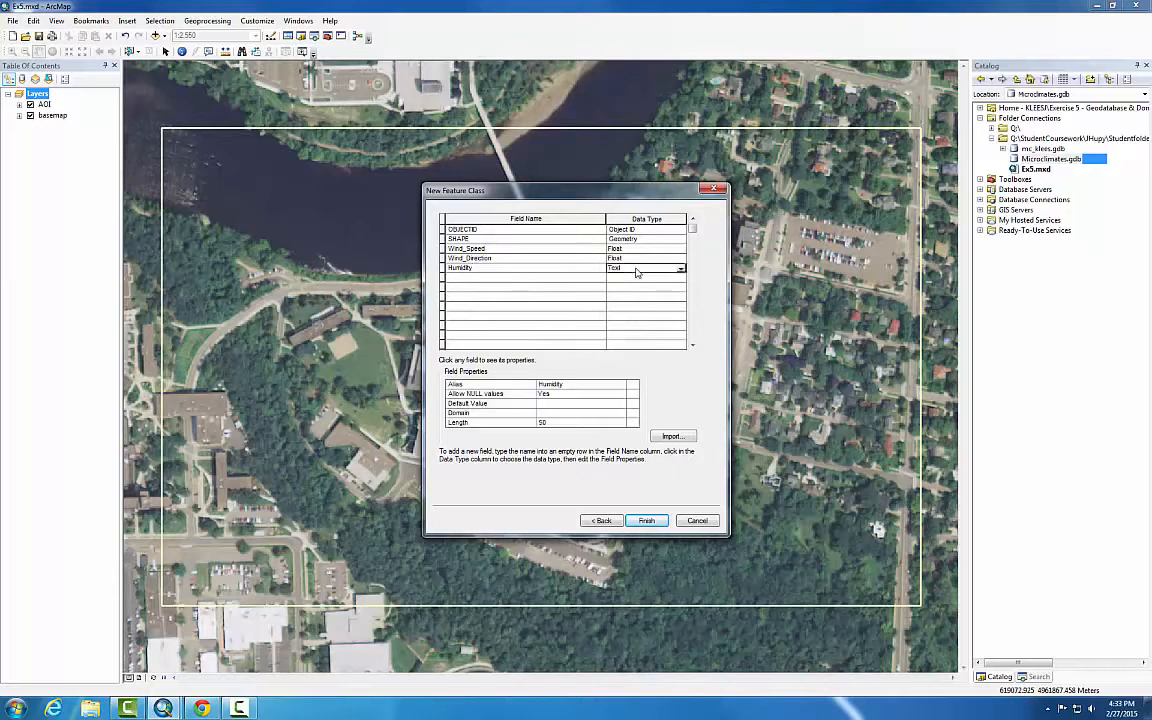
left_click(680, 268)
left_click(620, 297)
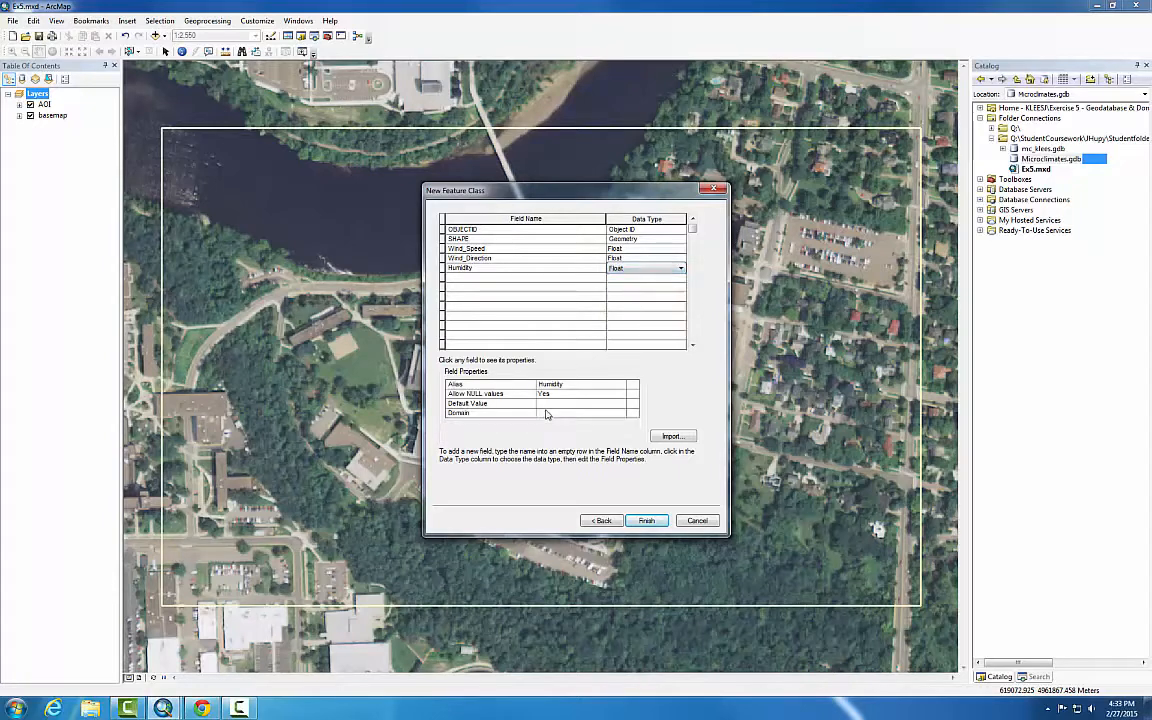
left_click(560, 412)
left_click(555, 432)
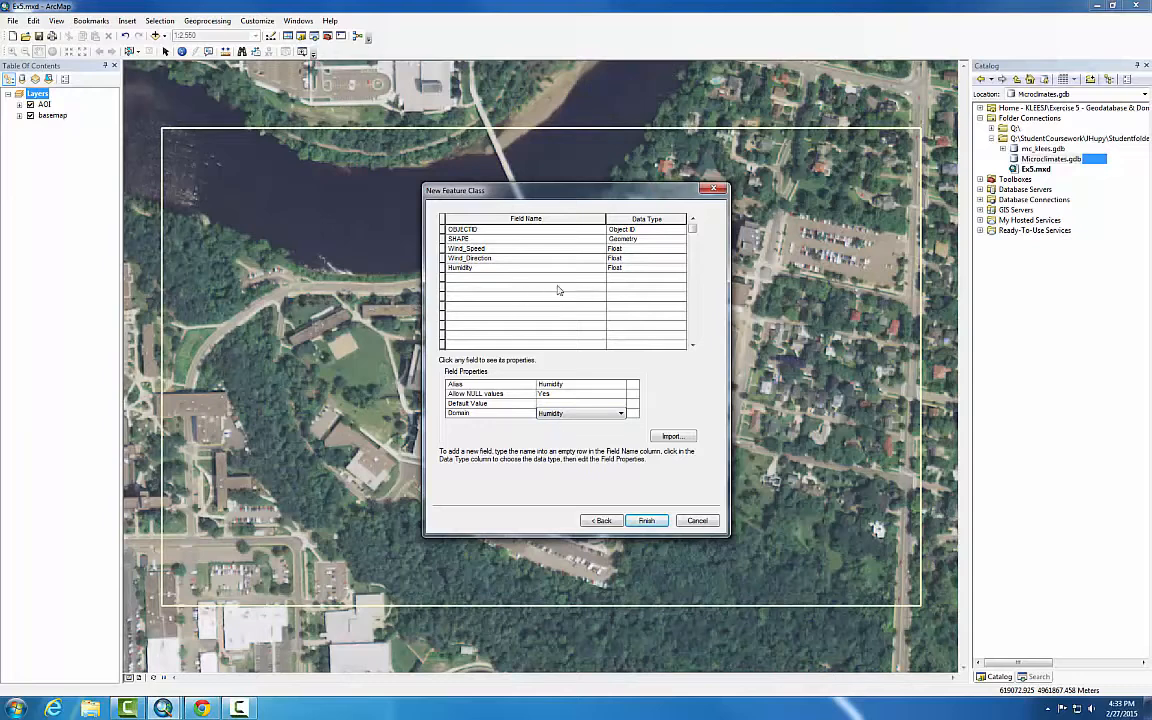
- Add a Temp_surface field with the Float data type and assign it the Temp domain
left_click(495, 278)
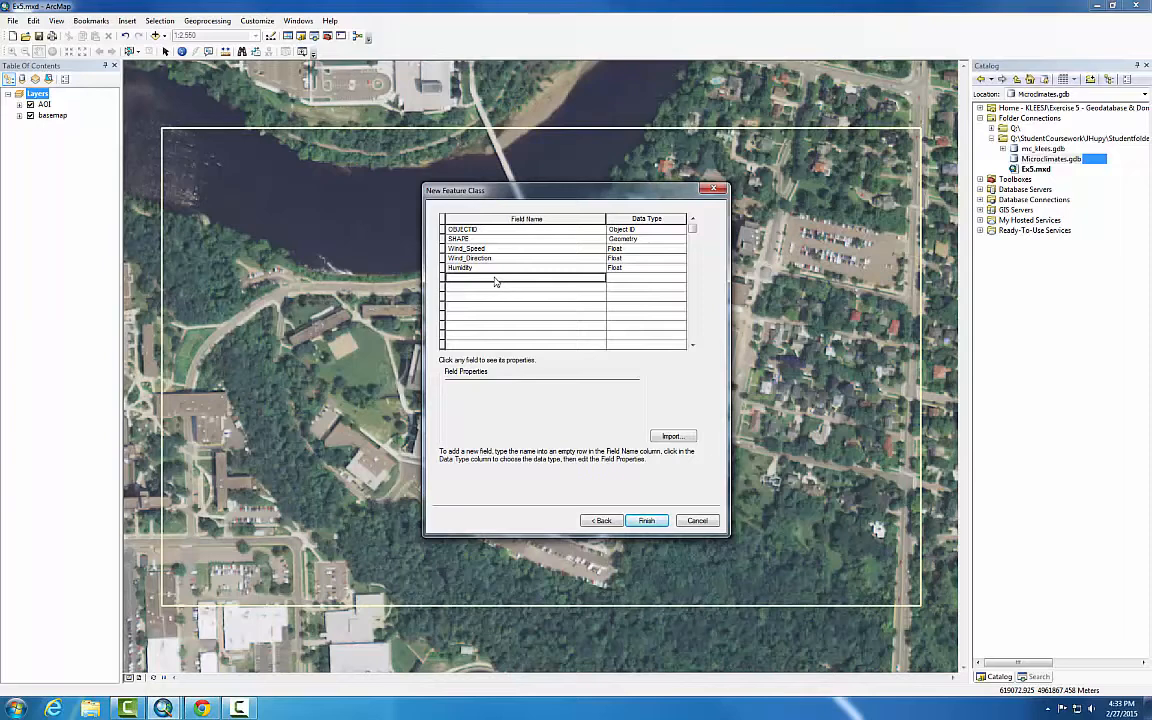
type("Temp")
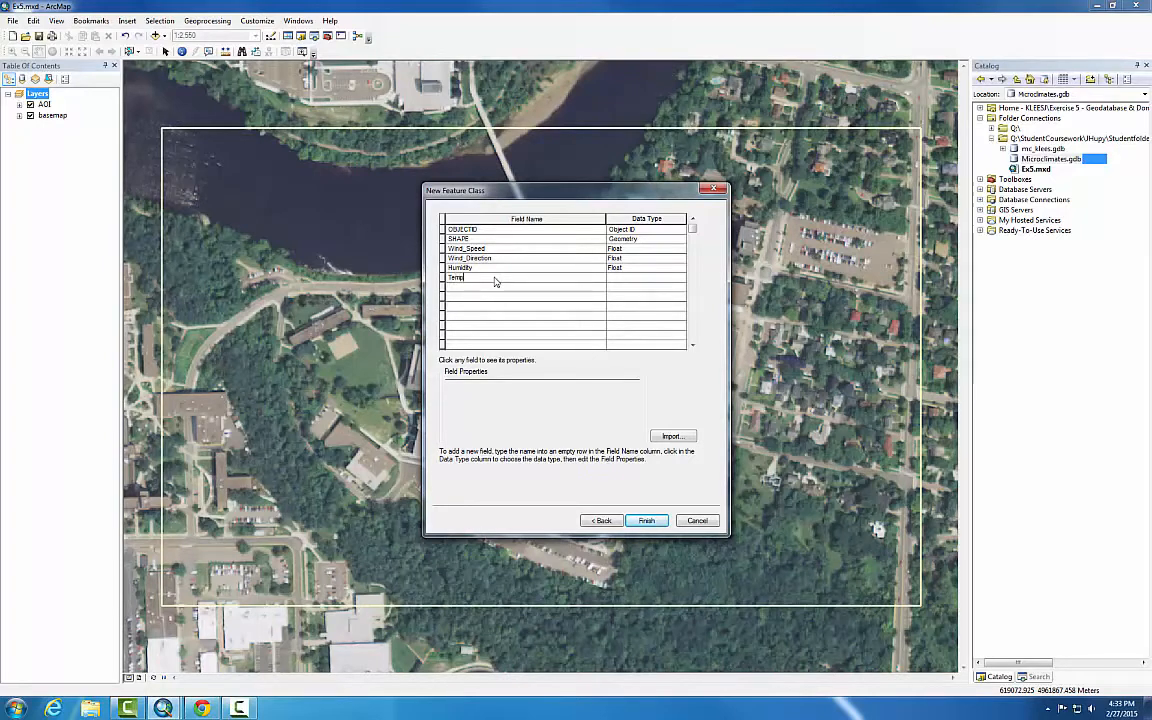
type("_surface")
left_click(636, 278)
left_click(636, 278)
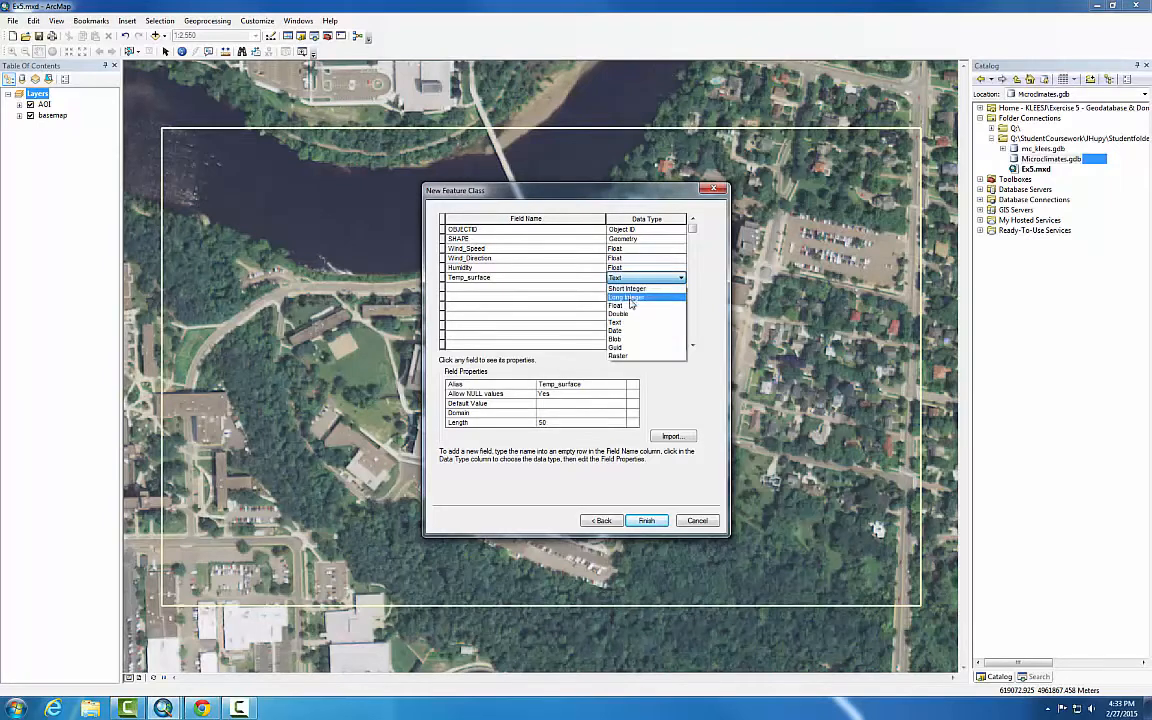
left_click(622, 305)
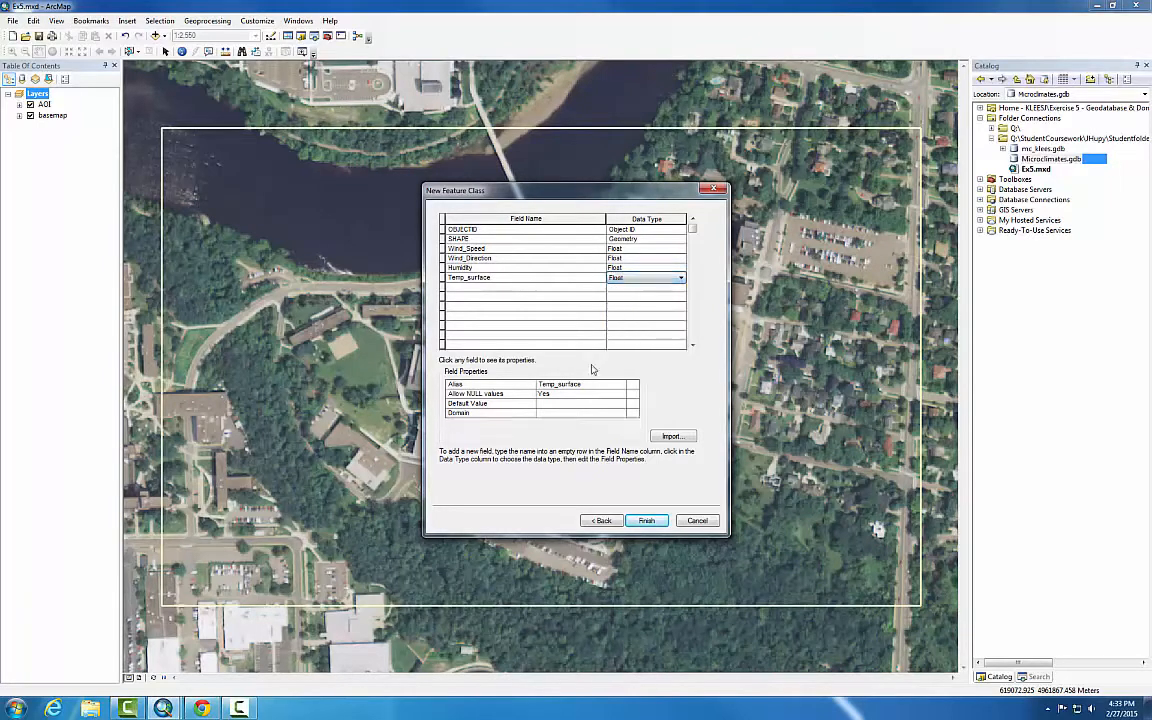
left_click(560, 412)
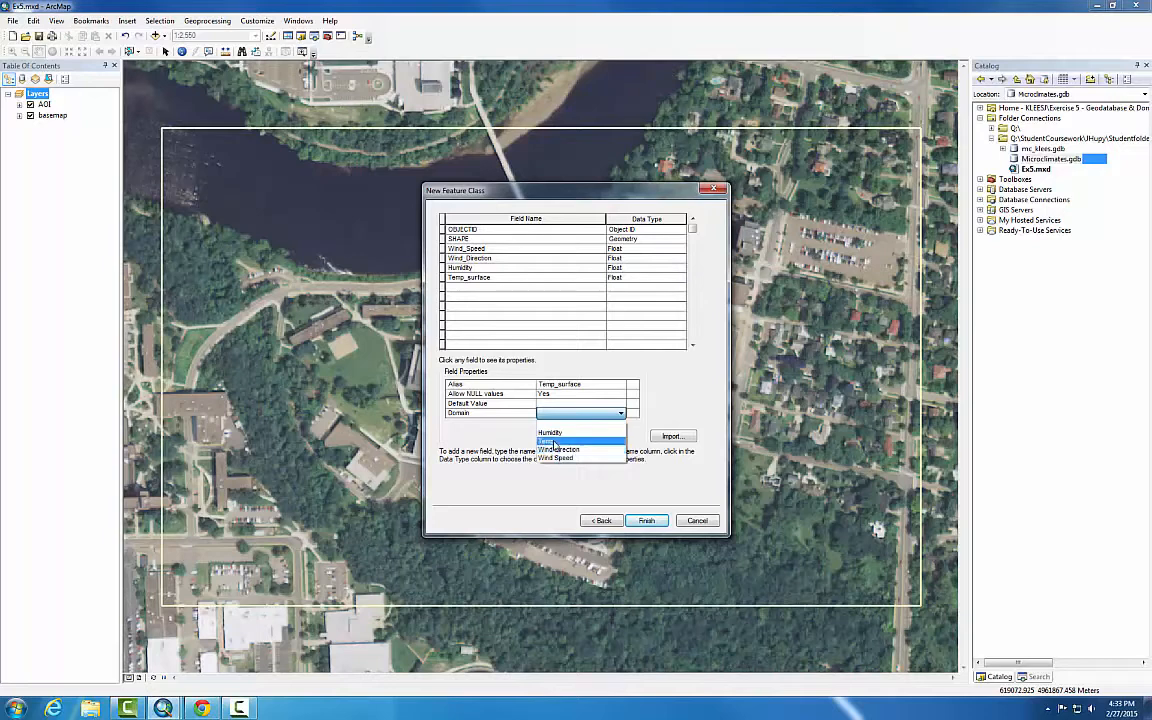
left_click(554, 443)
- Add a Temp_2m field with the Float data type and assign it the Temp domain
left_click(459, 289)
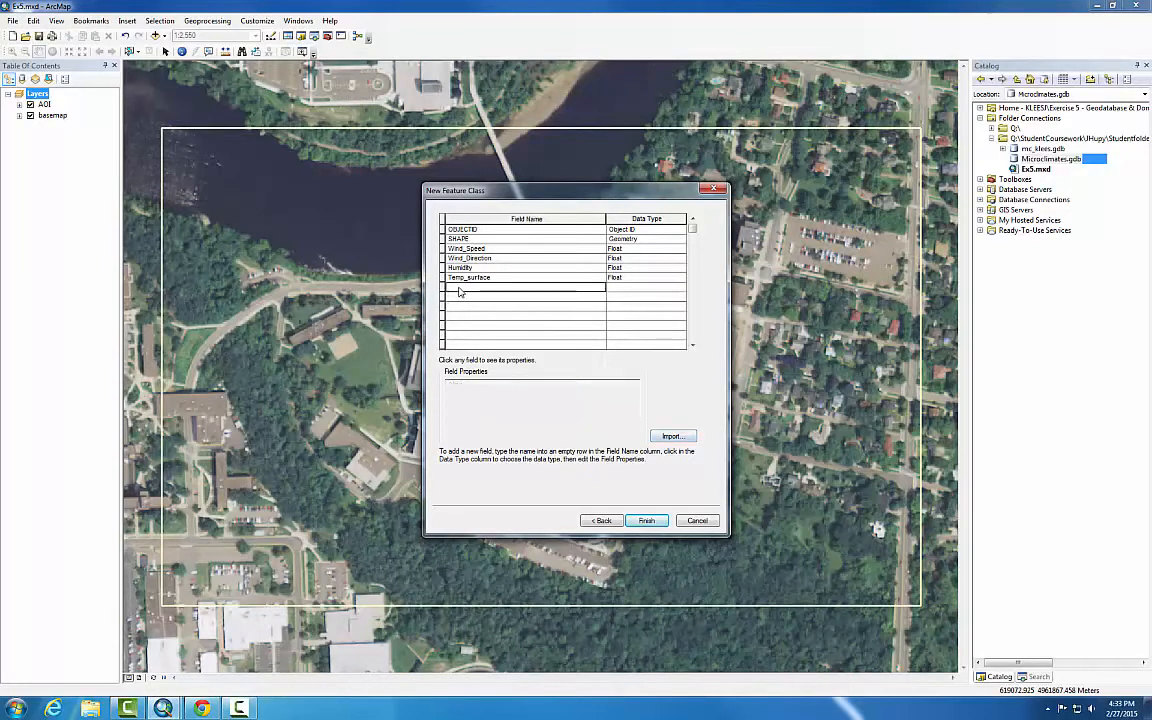
type("Temp_2m")
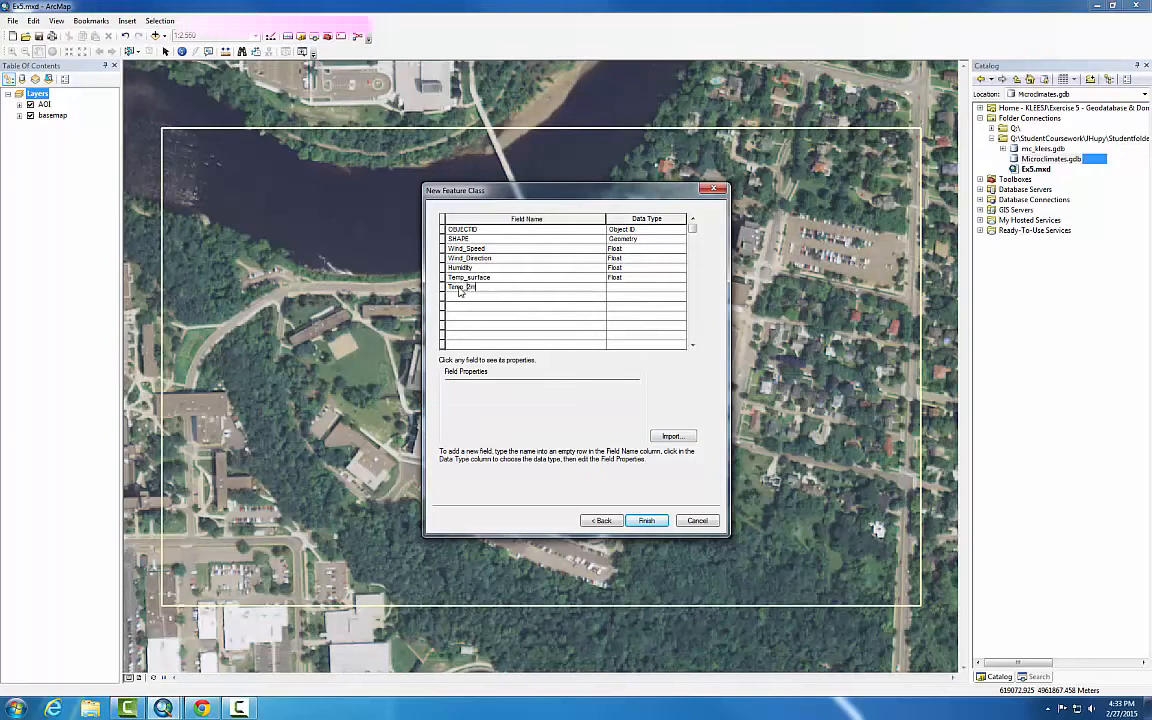
left_click(640, 287)
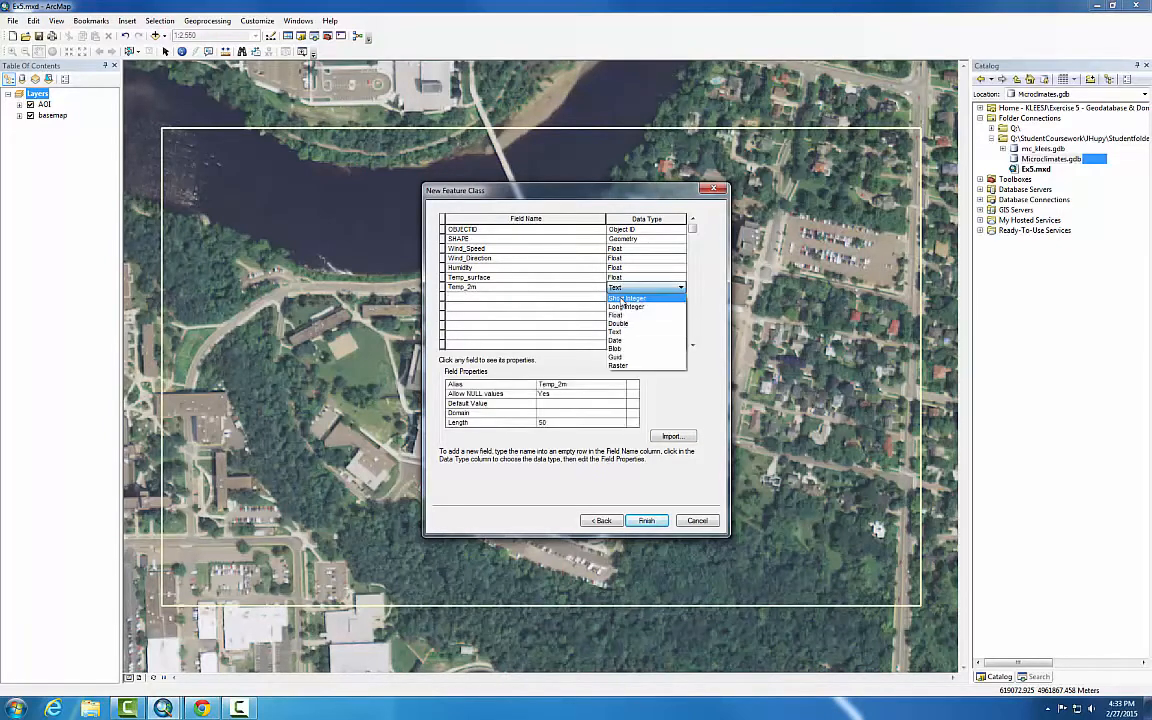
left_click(617, 315)
left_click(560, 413)
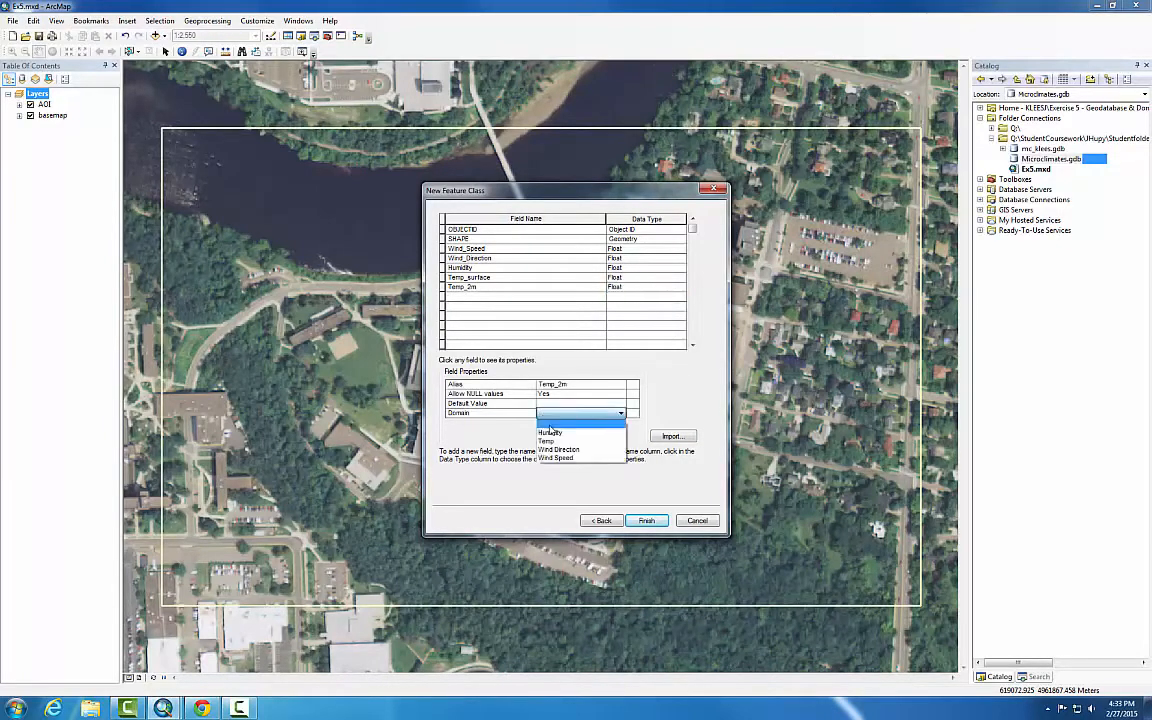
left_click(553, 441)
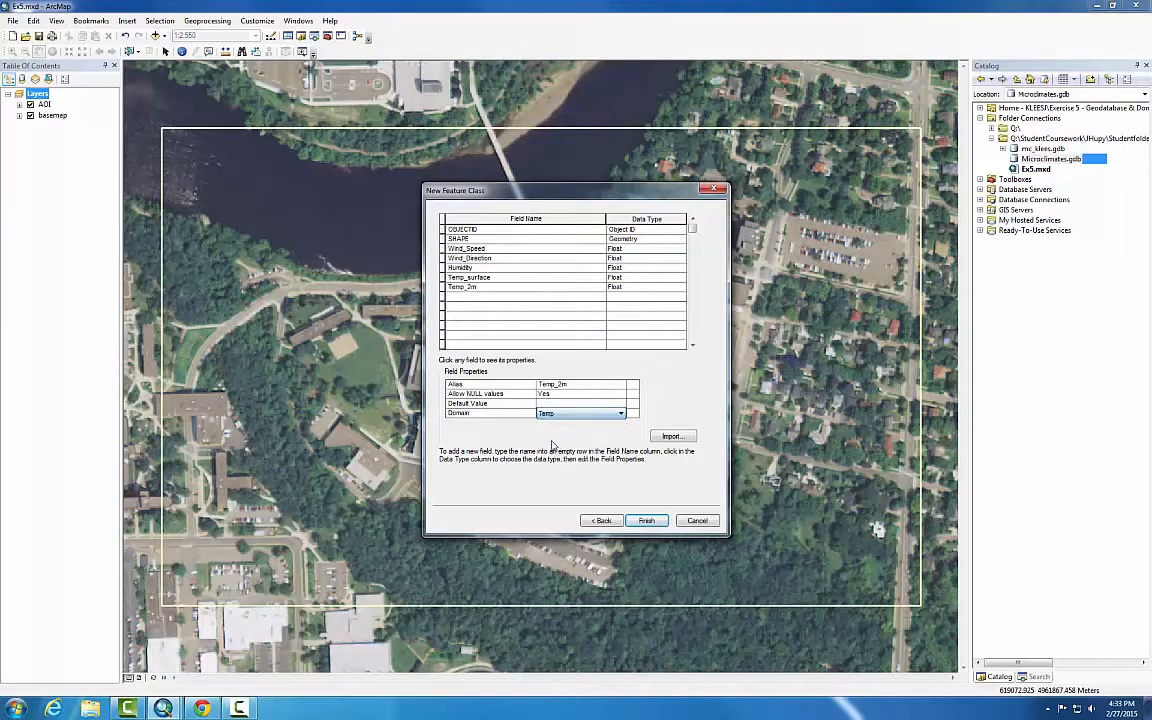
- Add a Dew_Point field with the Float data type and assign it the Temp domain
left_click(478, 298)
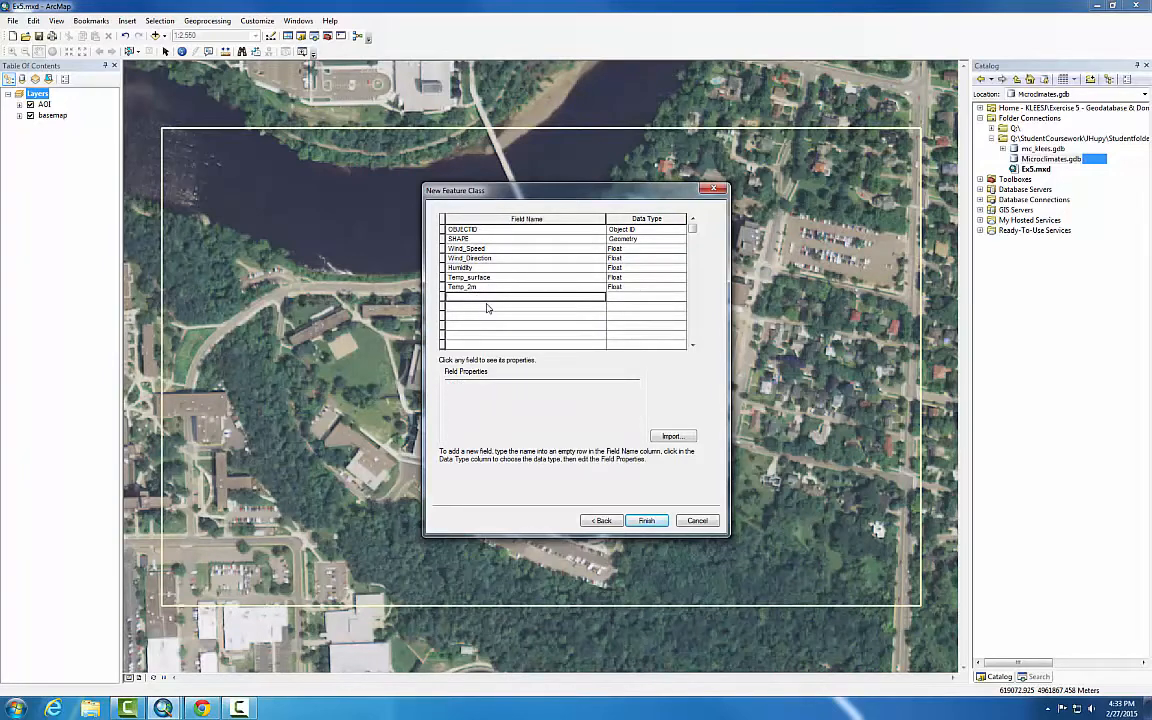
type("Dew_Point")
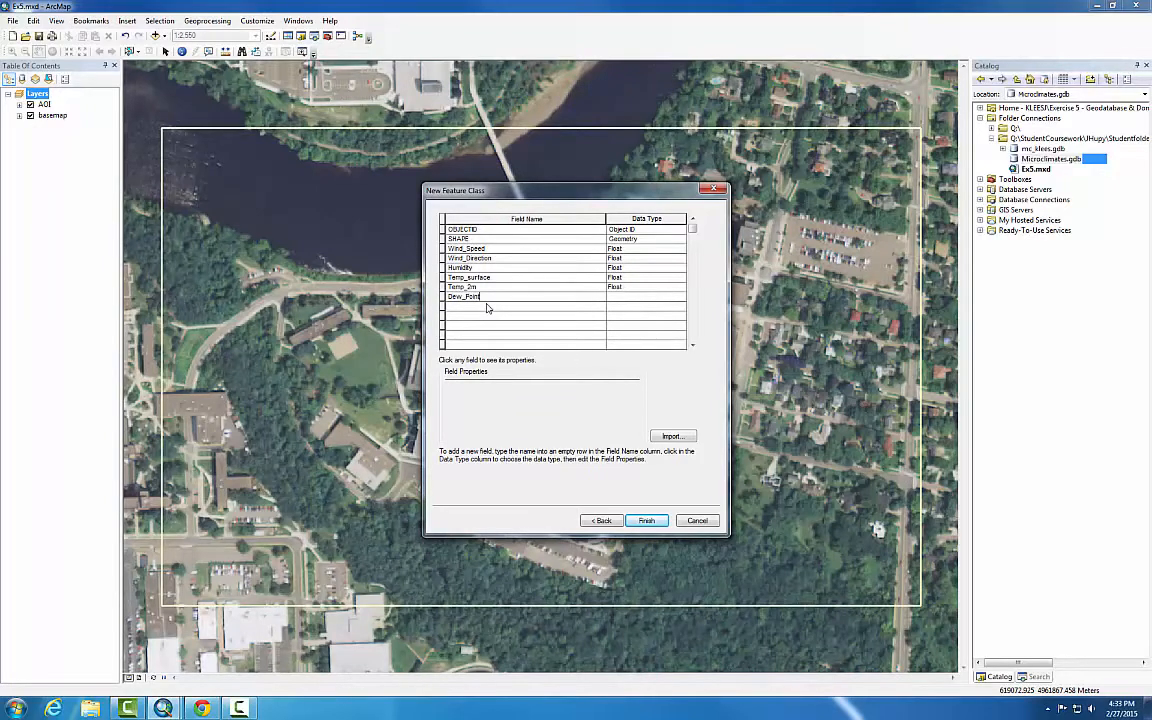
left_click(636, 298)
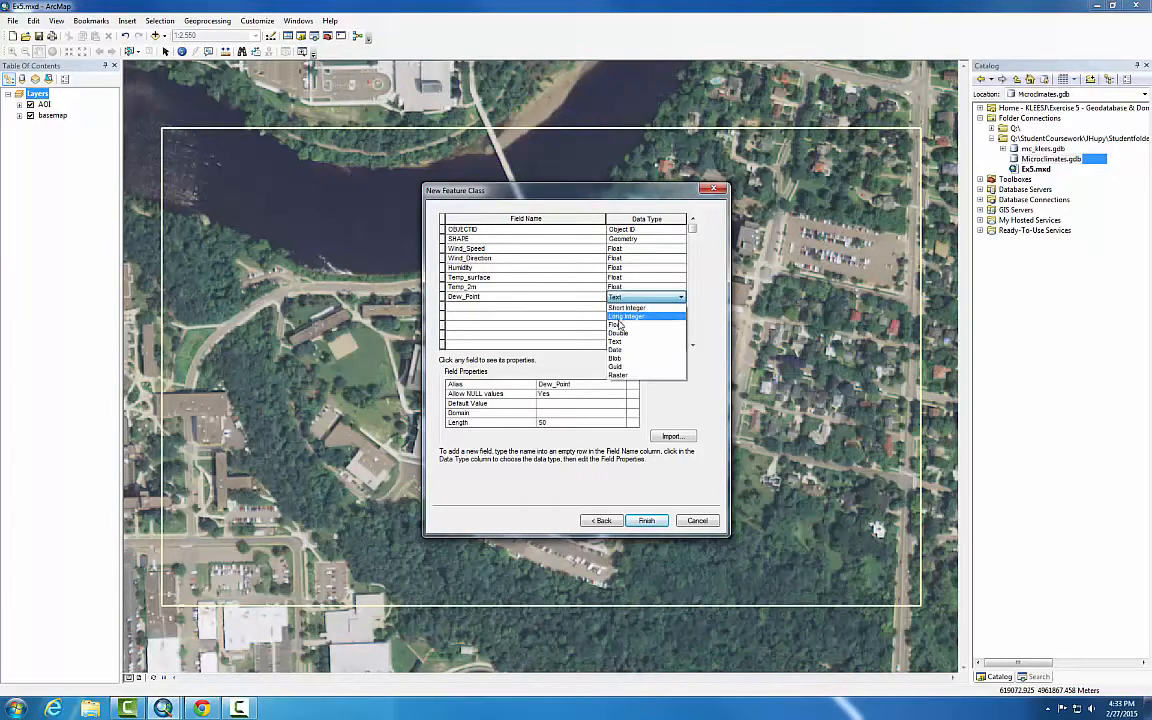
left_click(615, 324)
left_click(560, 413)
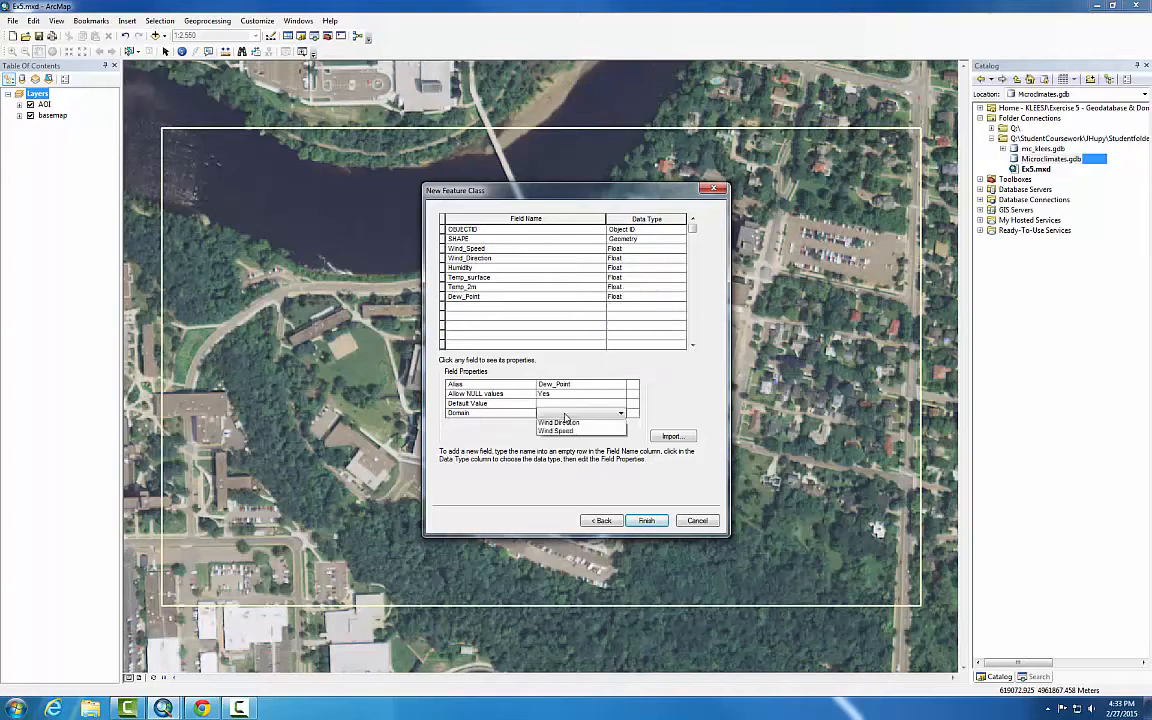
left_click(551, 441)
- Add a Wind_Chill field with the Float data type and assign it the Temp domain
left_click(491, 330)
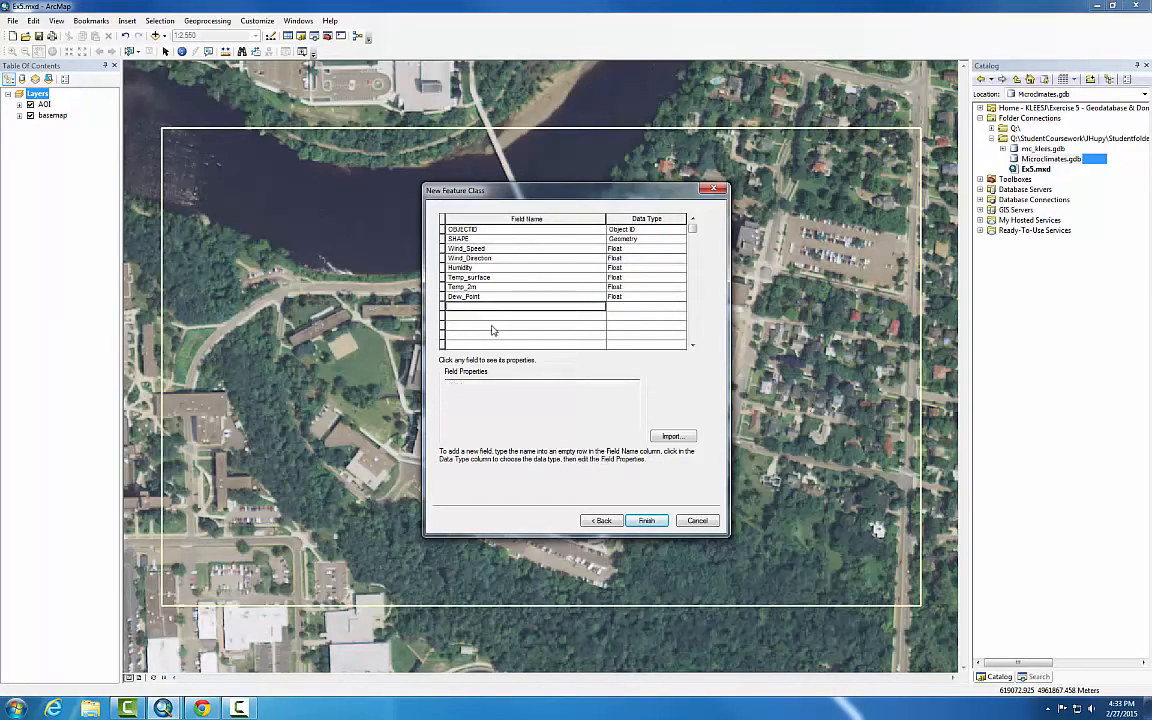
type("Wind")
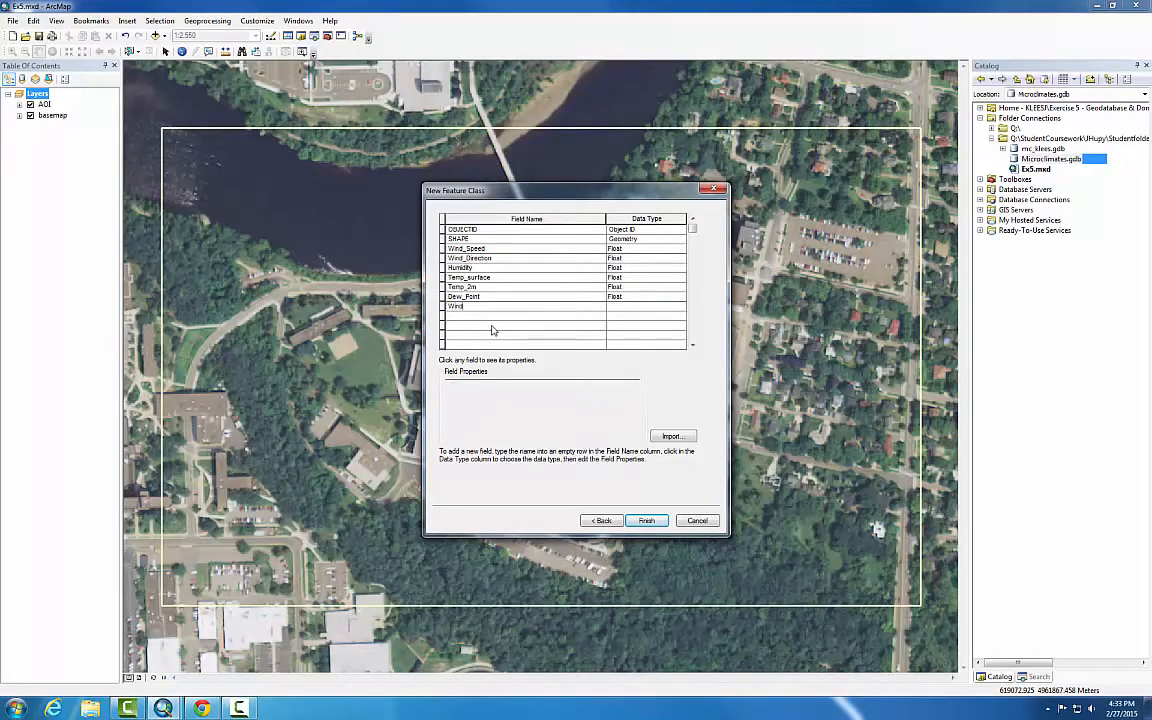
type("_Chill")
left_click(645, 306)
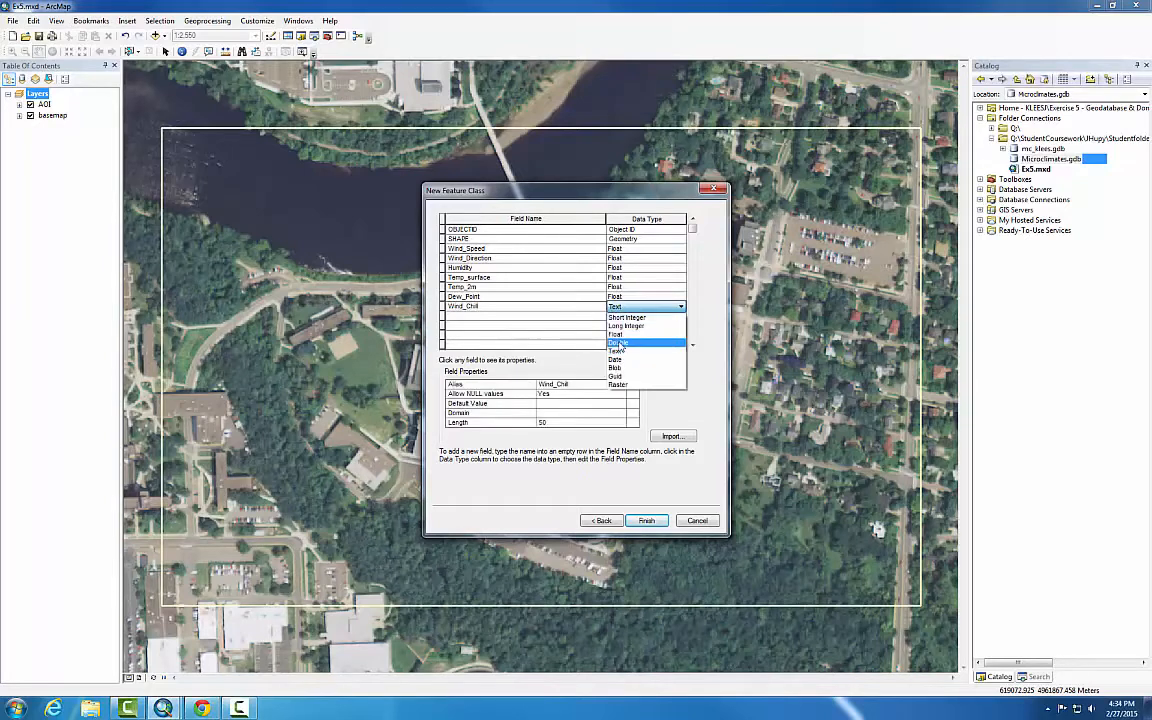
left_click(617, 334)
left_click(580, 413)
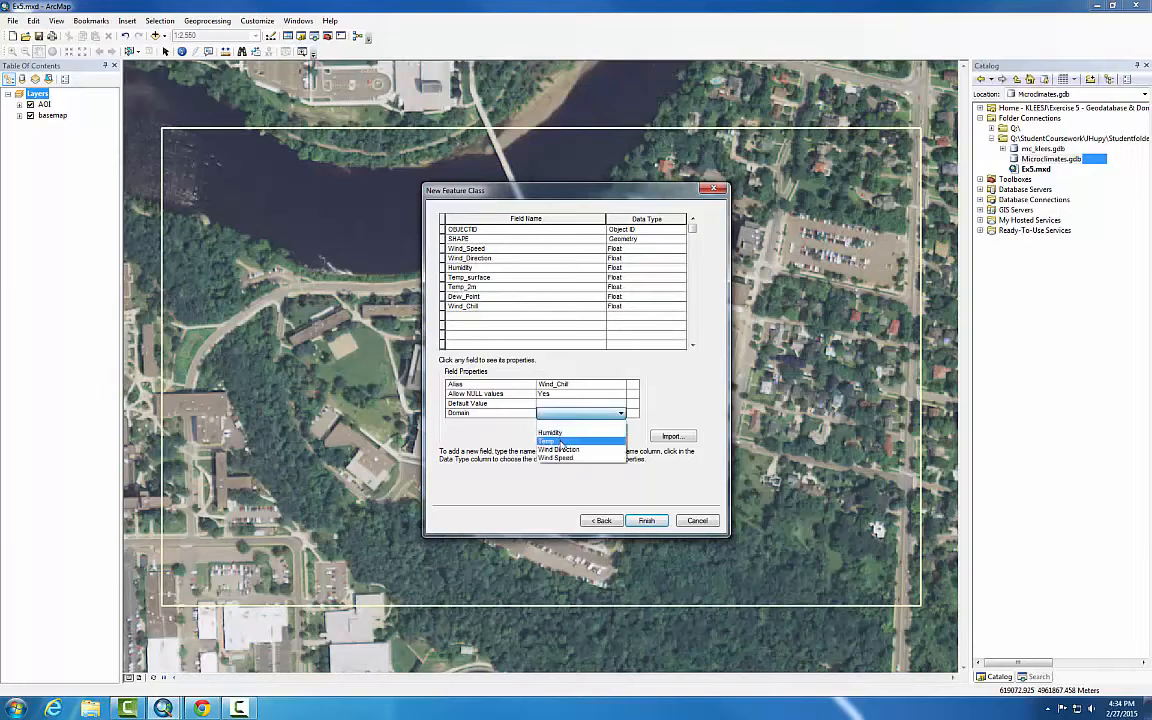
left_click(557, 441)
- Add a Ground_Cover field with the Text data type and assign it the Ground Cover domain
left_click(470, 316)
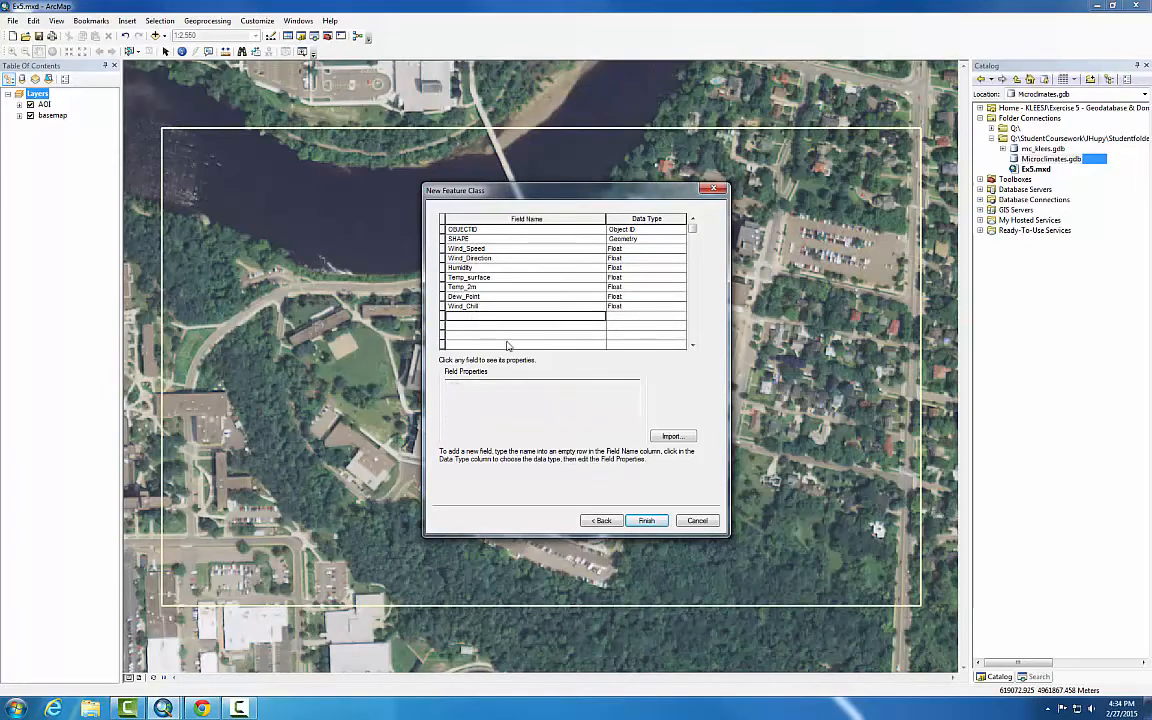
type("G")
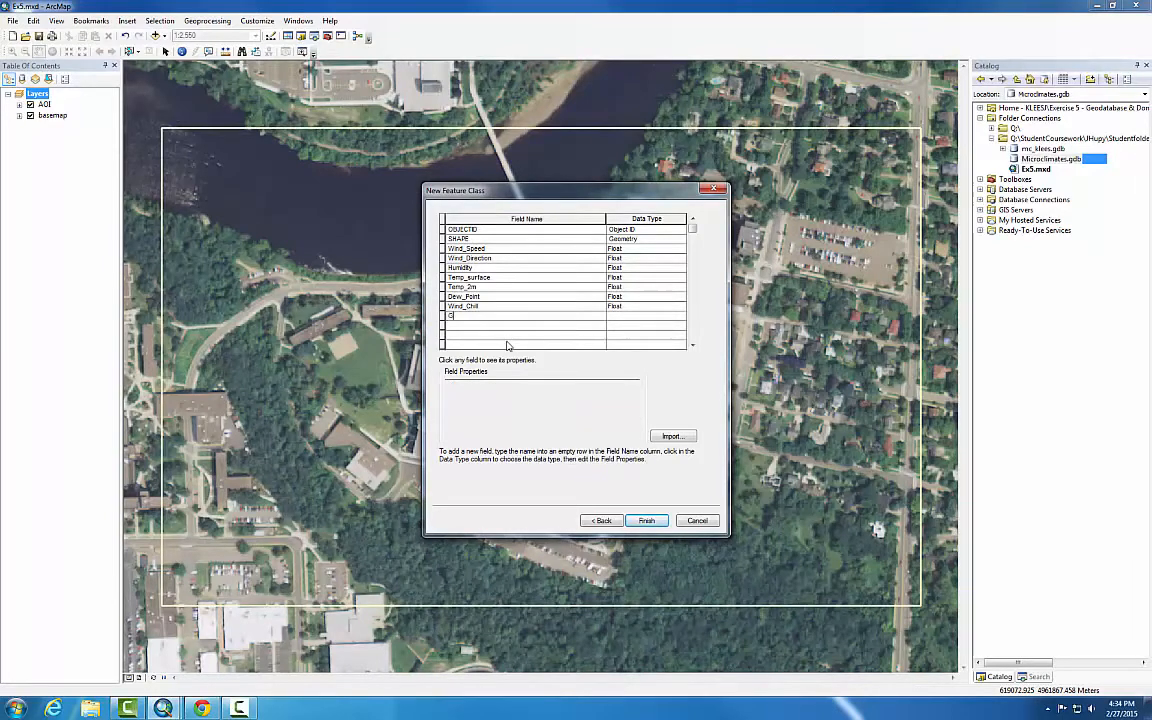
type("round_")
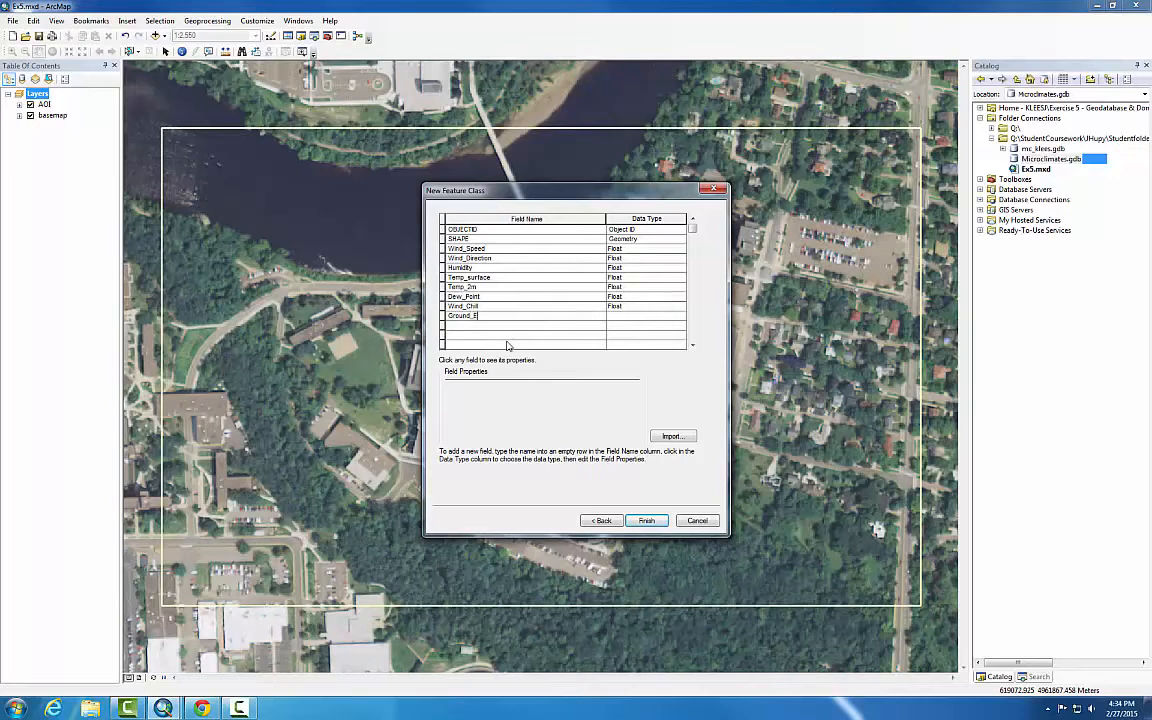
type("Cover")
left_click(638, 318)
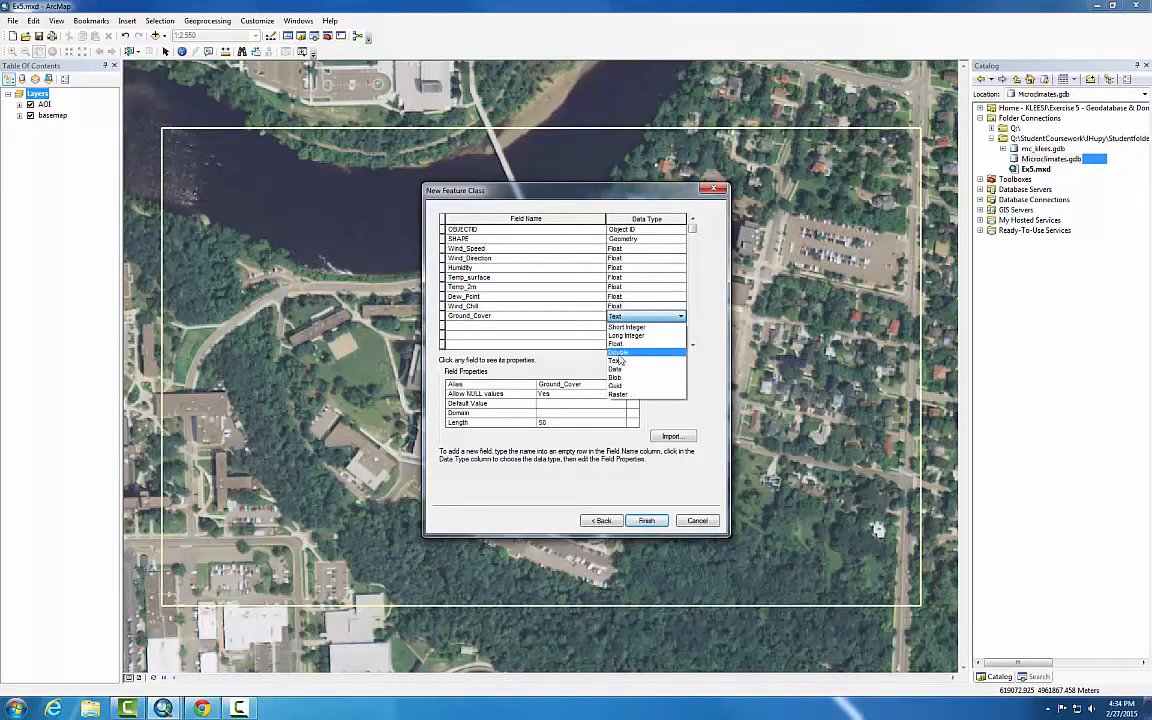
left_click(618, 360)
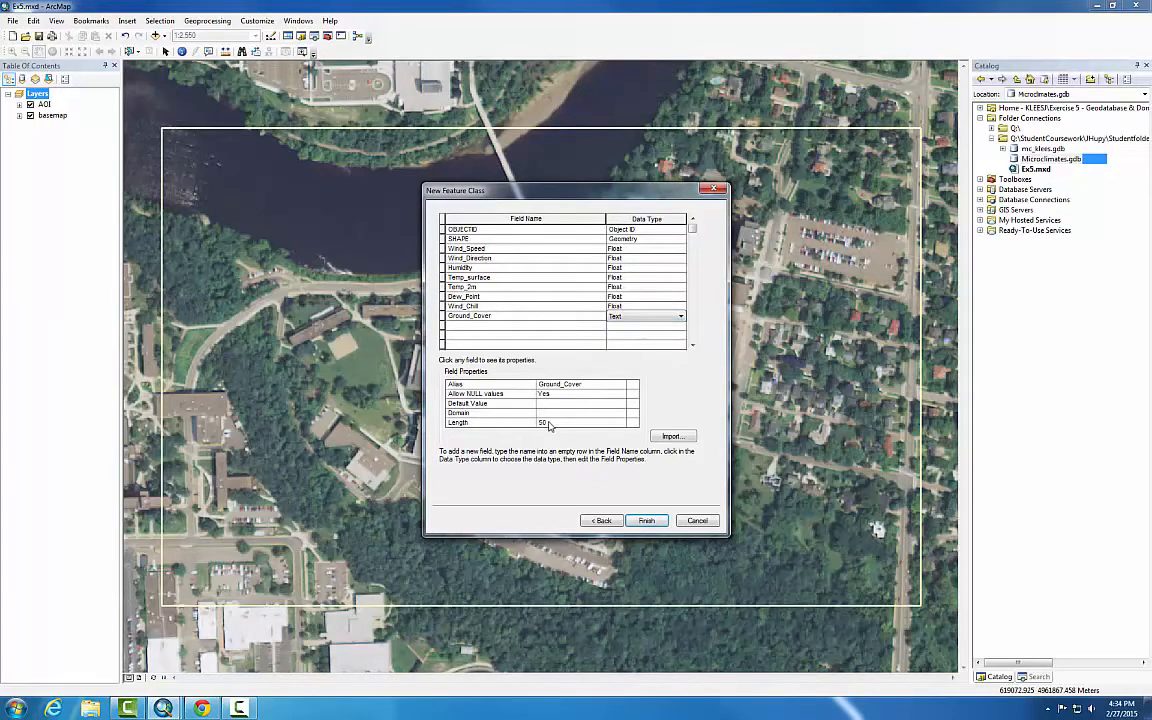
left_click(546, 414)
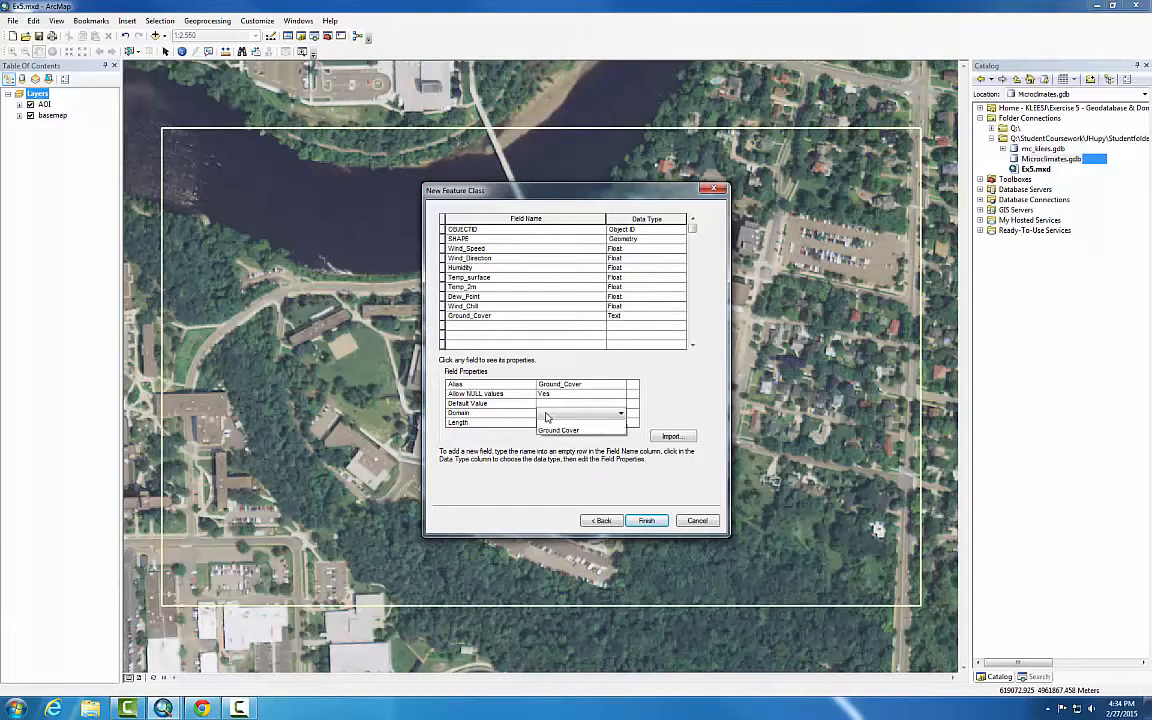
left_click(551, 430)
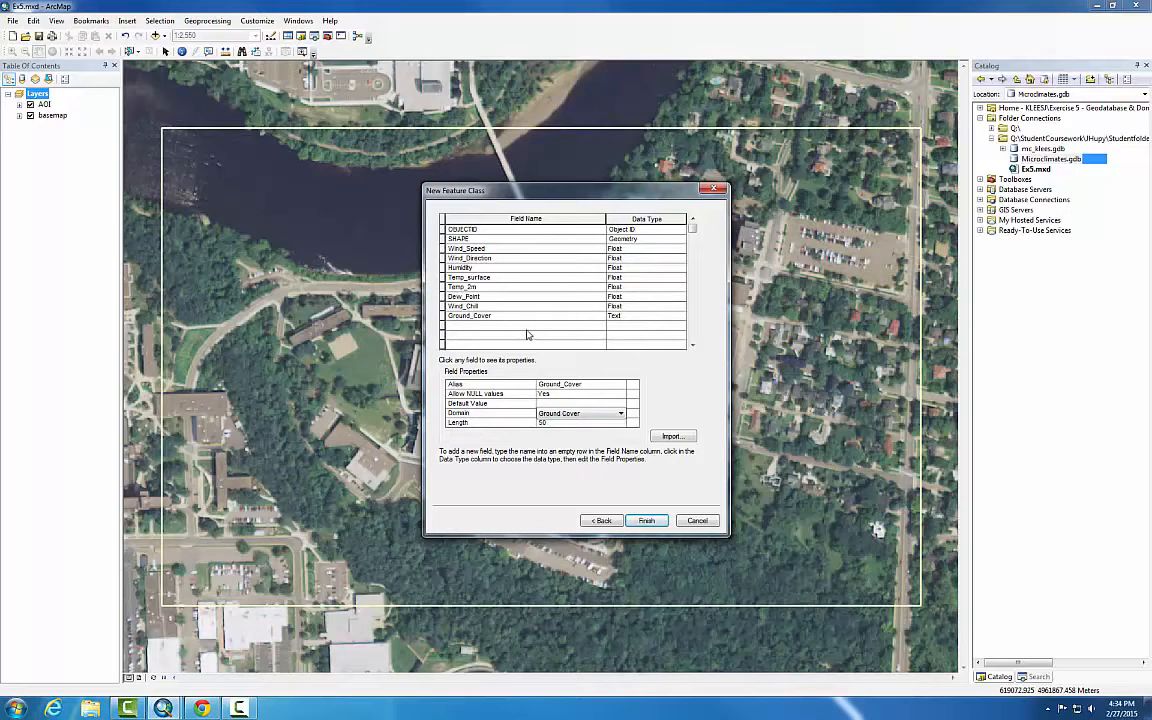
- Add a Notes text field with a length of 150 and finish creating the feature class
left_click(489, 330)
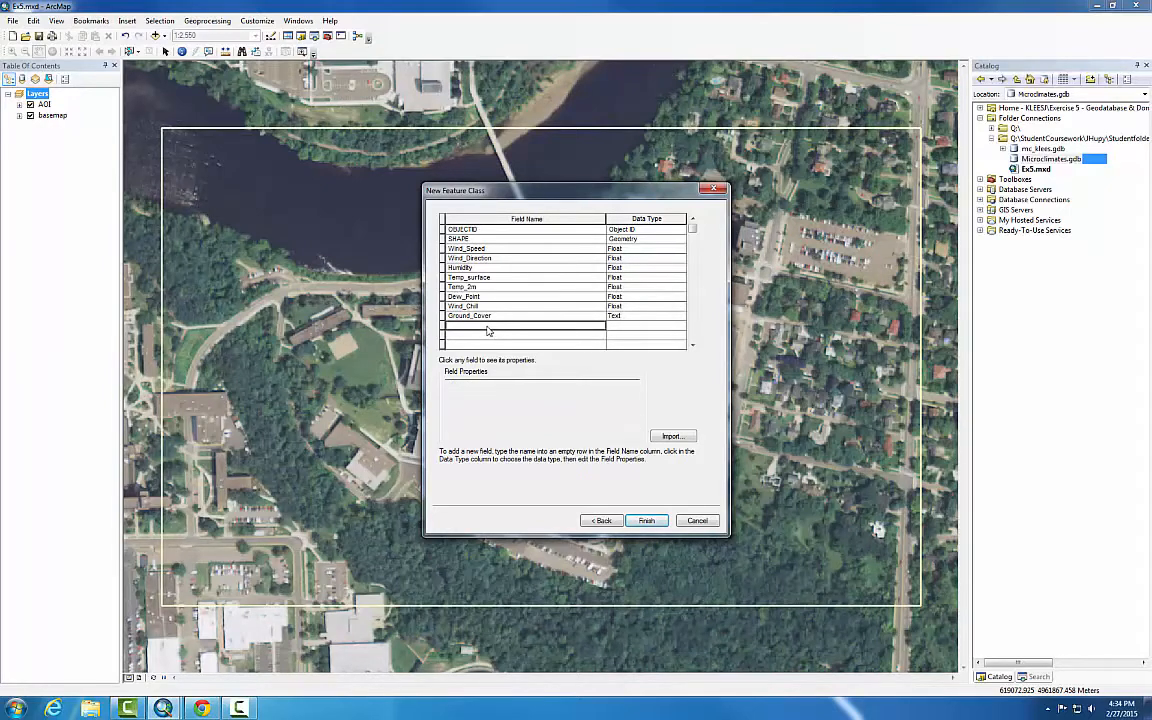
type("Note")
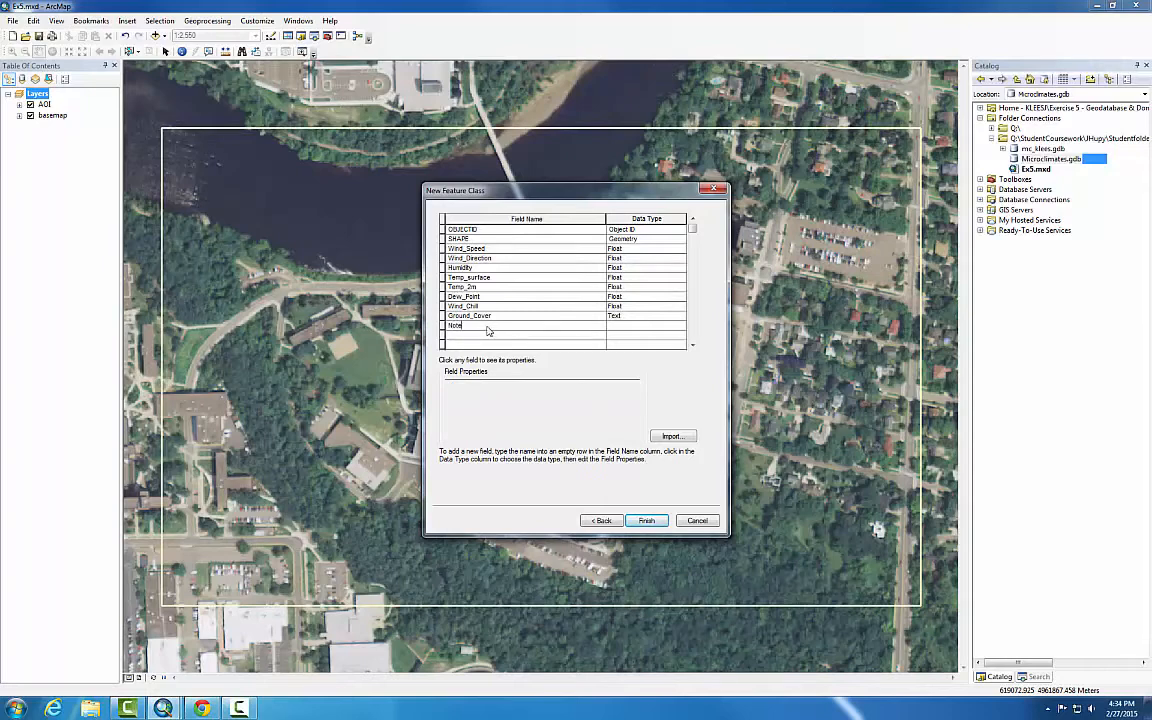
type("s")
left_click(620, 325)
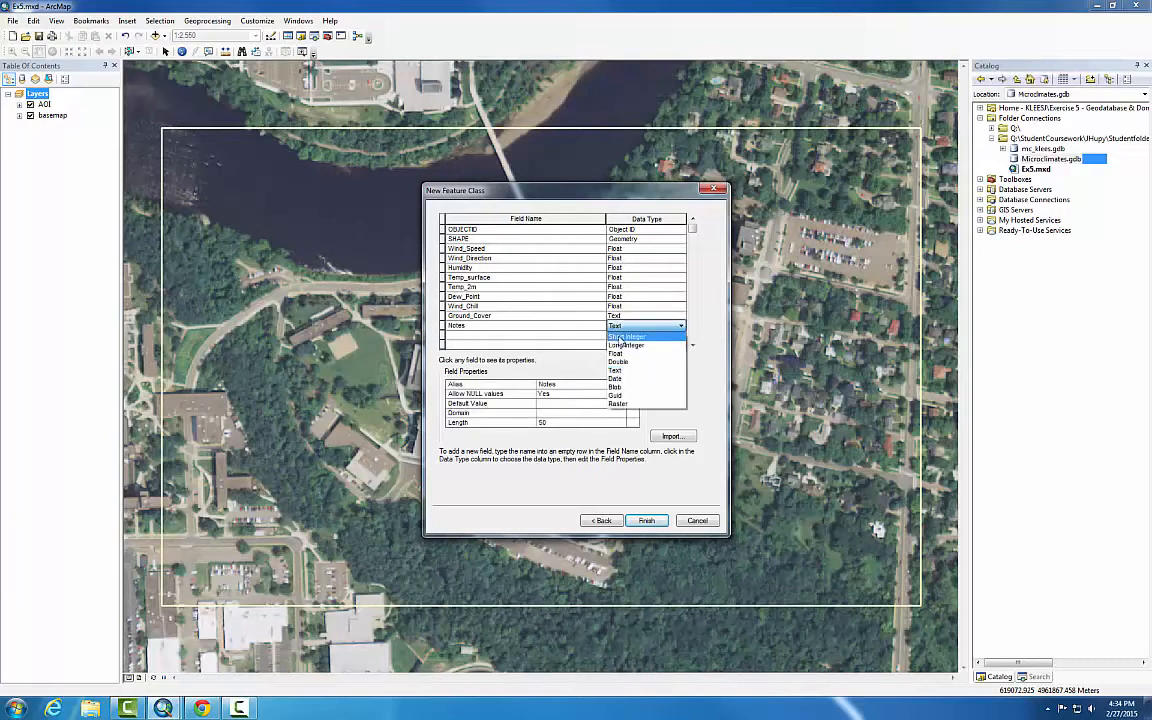
left_click(621, 372)
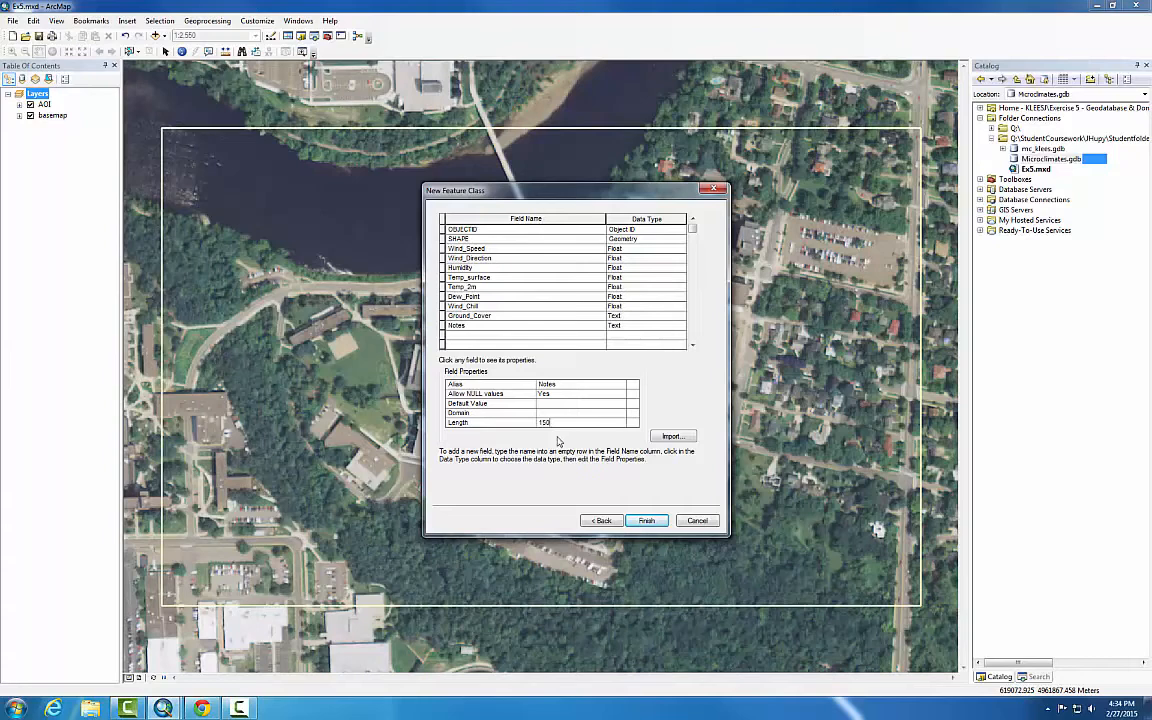
left_click(643, 521)
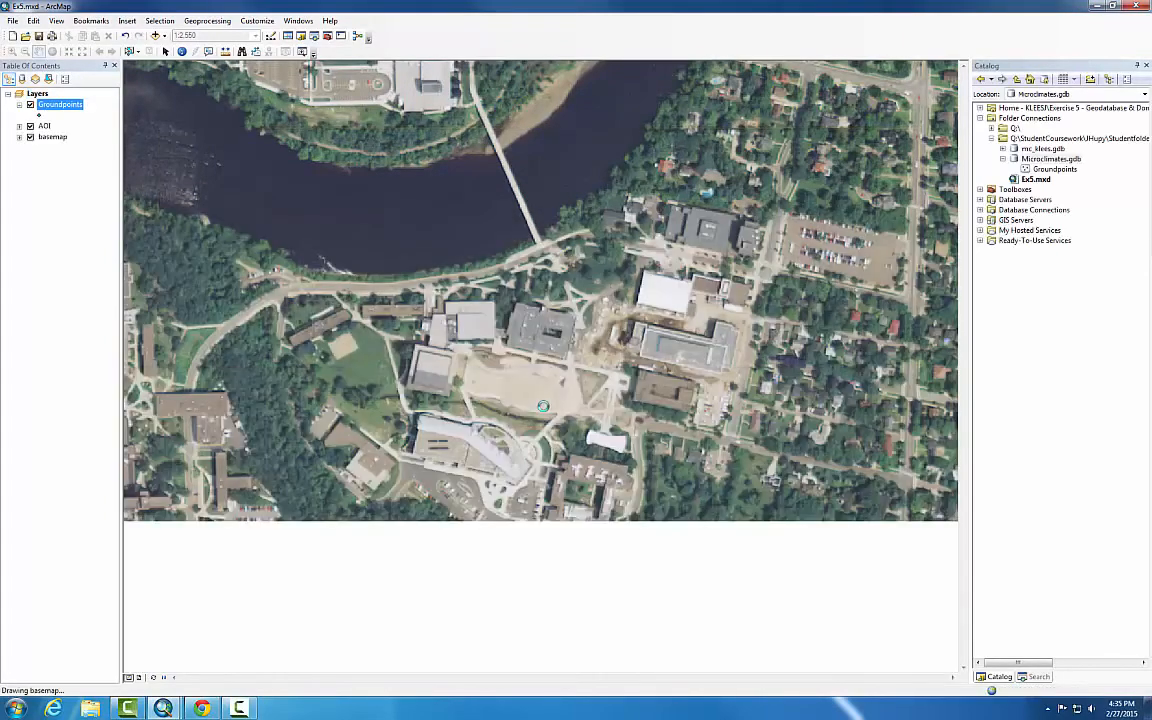
right_click(70, 114)
left_click(100, 130)
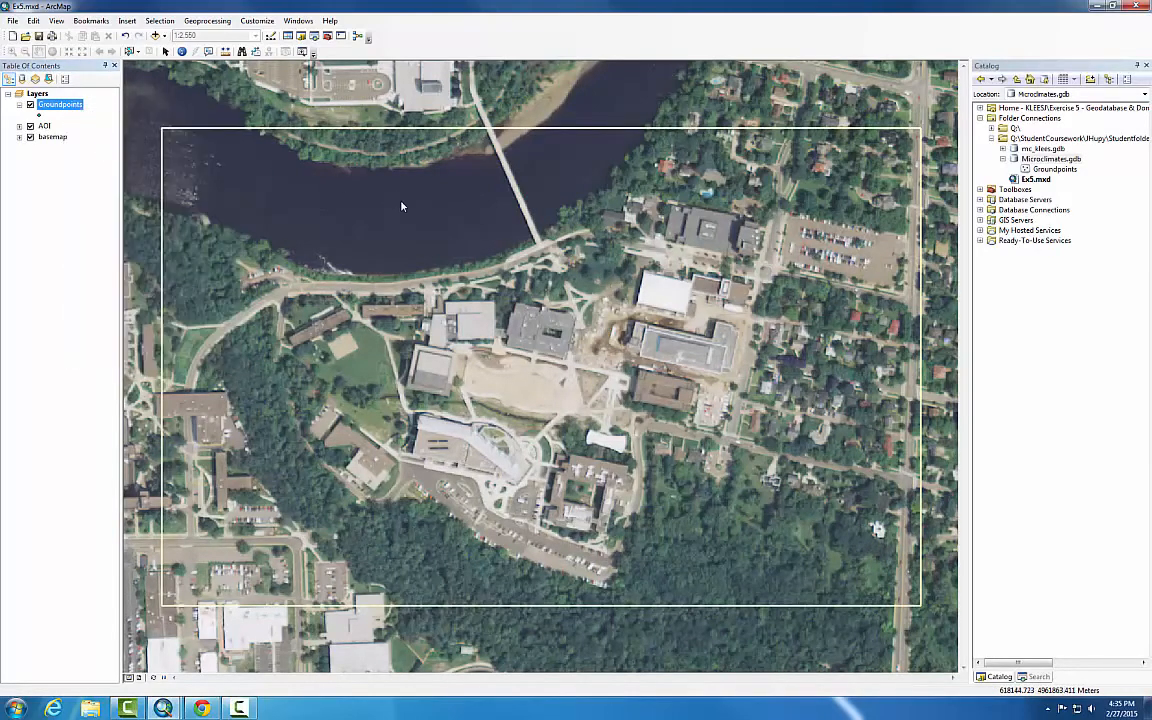
- Open the Groundpoints attribute table, reposition it over the map and widen its window to review the fields
left_click_drag(664, 266, 412, 160)
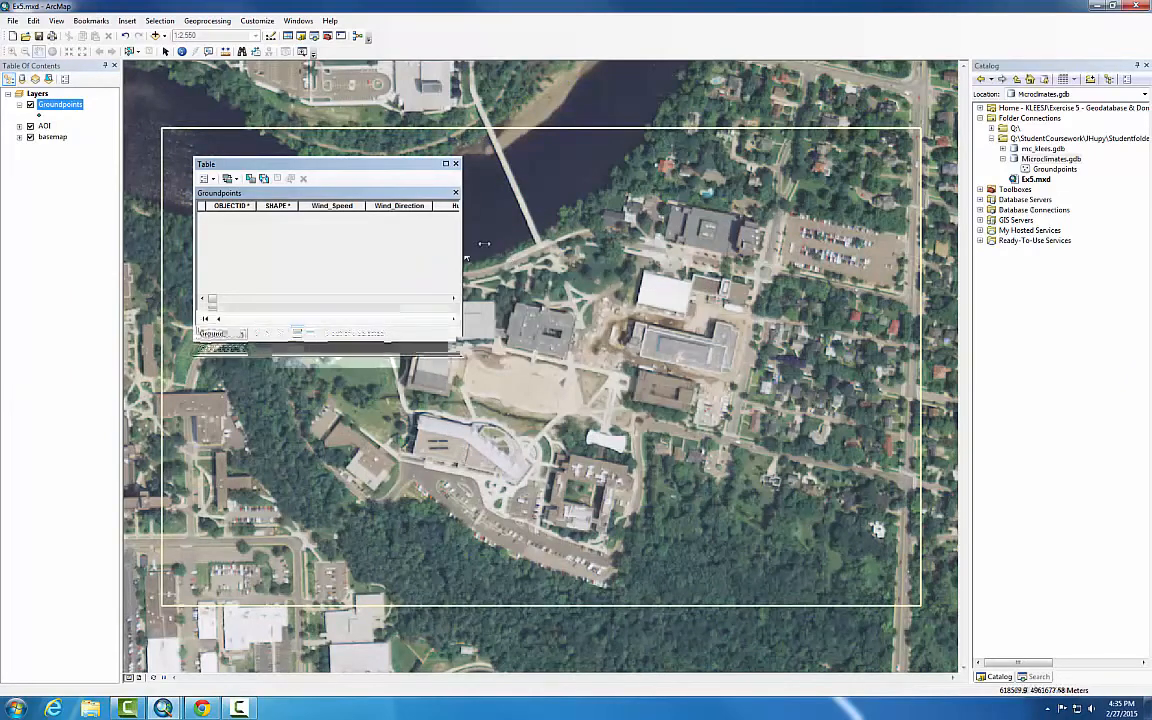
left_click_drag(462, 257, 1112, 257)
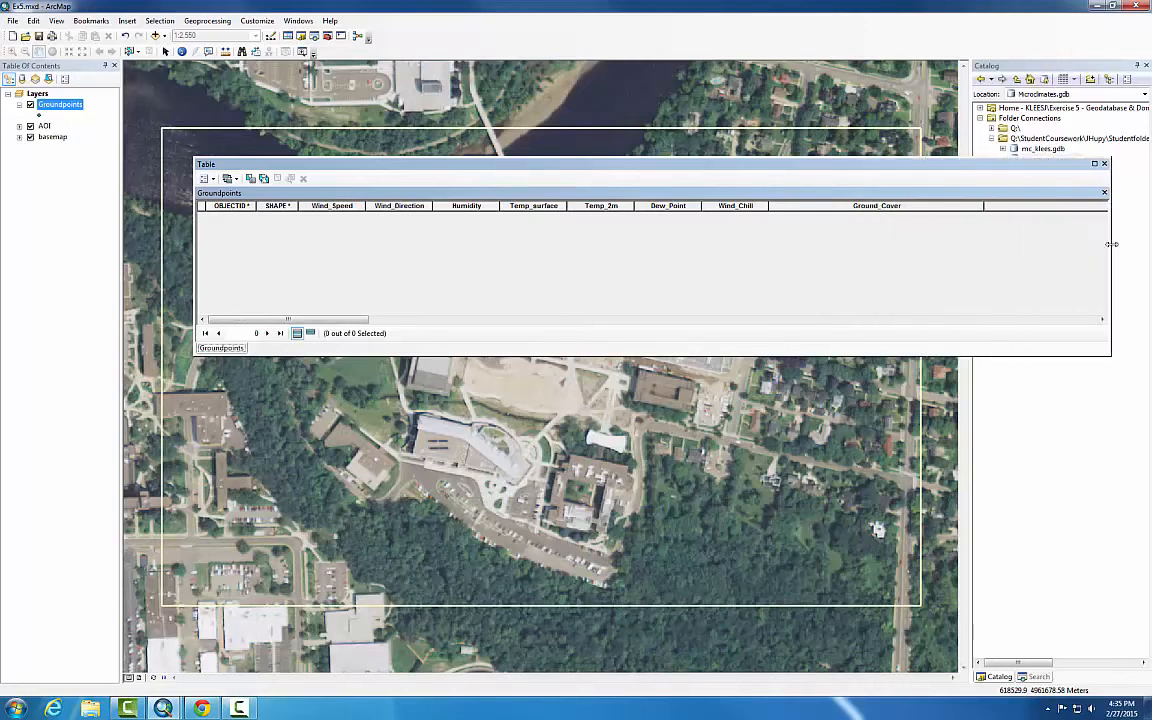
left_click_drag(839, 169, 687, 172)
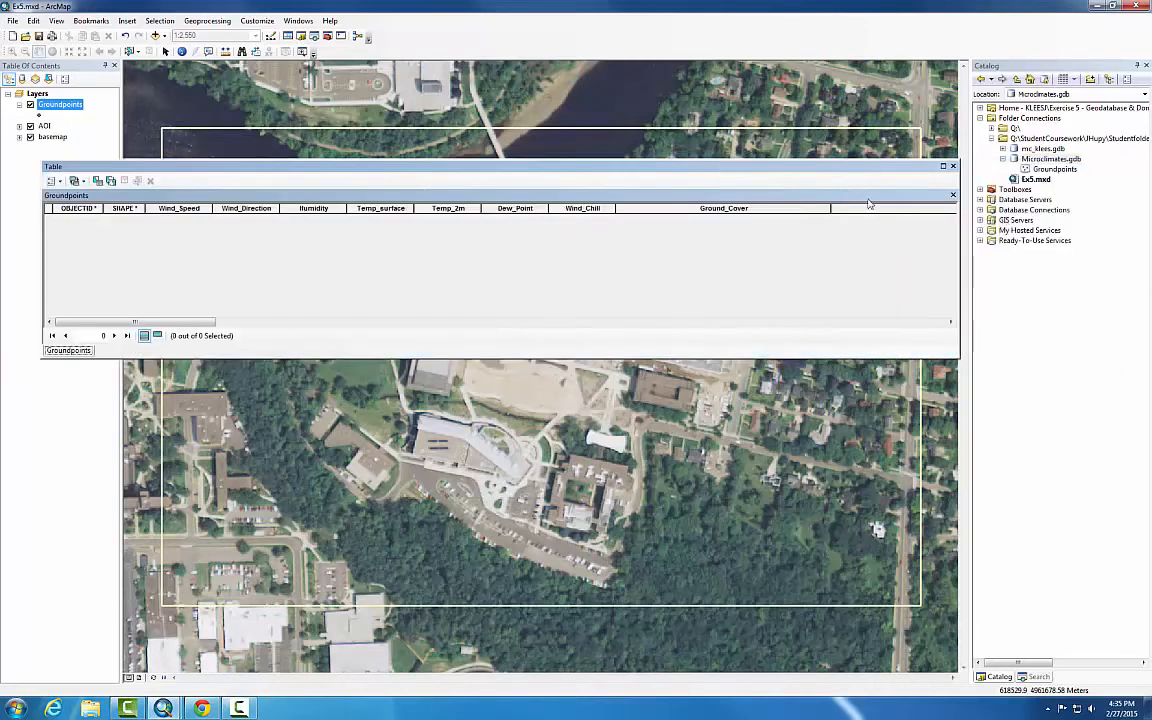
left_click_drag(960, 214, 1063, 214)
- Narrow the Ground_Cover and Notes columns to check all Groundpoints fields together, and close the attribute table
left_click_drag(830, 207, 740, 206)
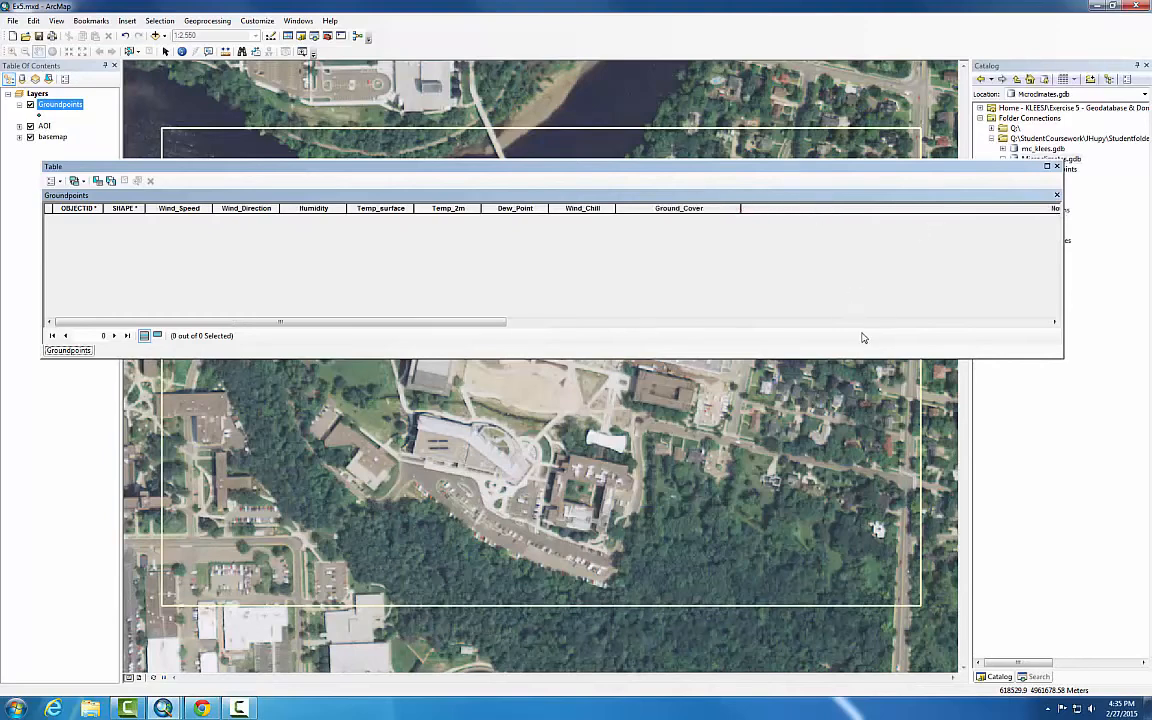
left_click_drag(476, 321, 1049, 293)
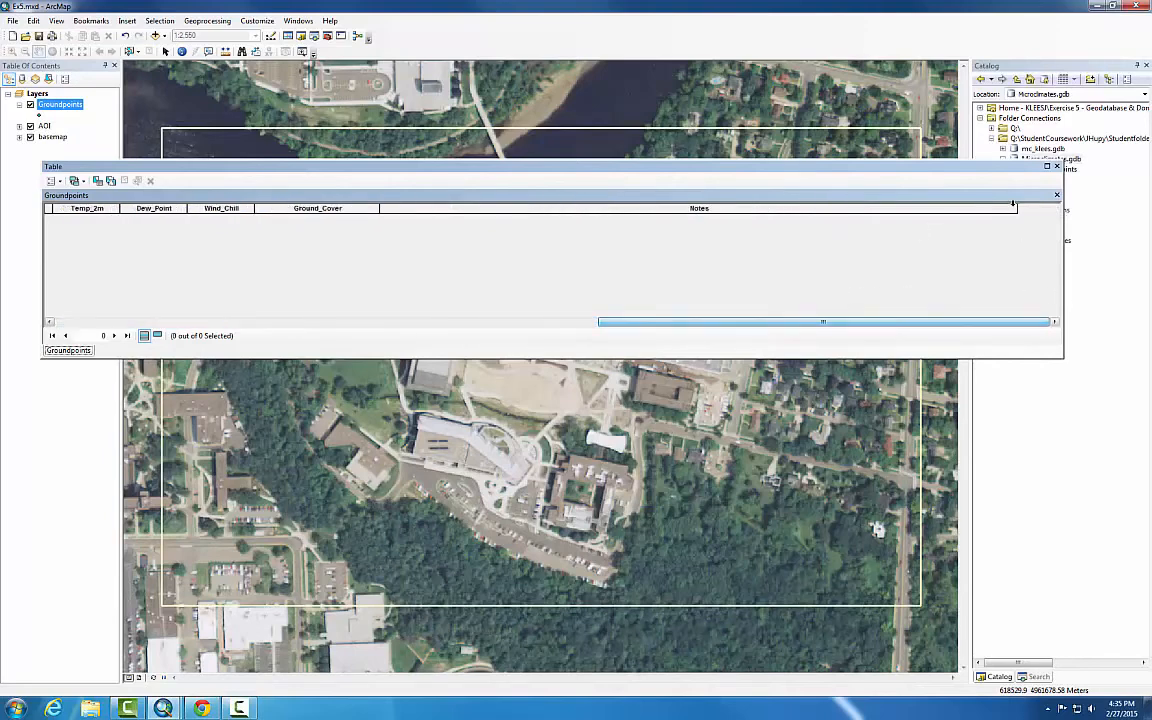
left_click_drag(521, 208, 522, 208)
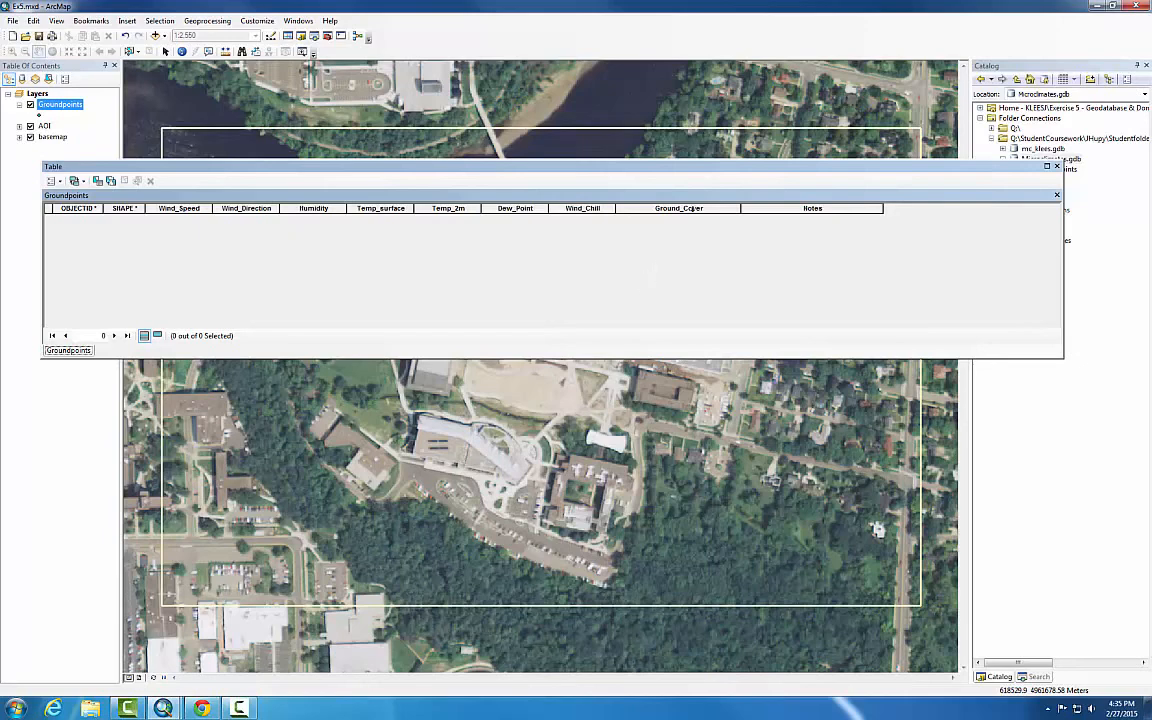
left_click_drag(705, 170, 737, 193)
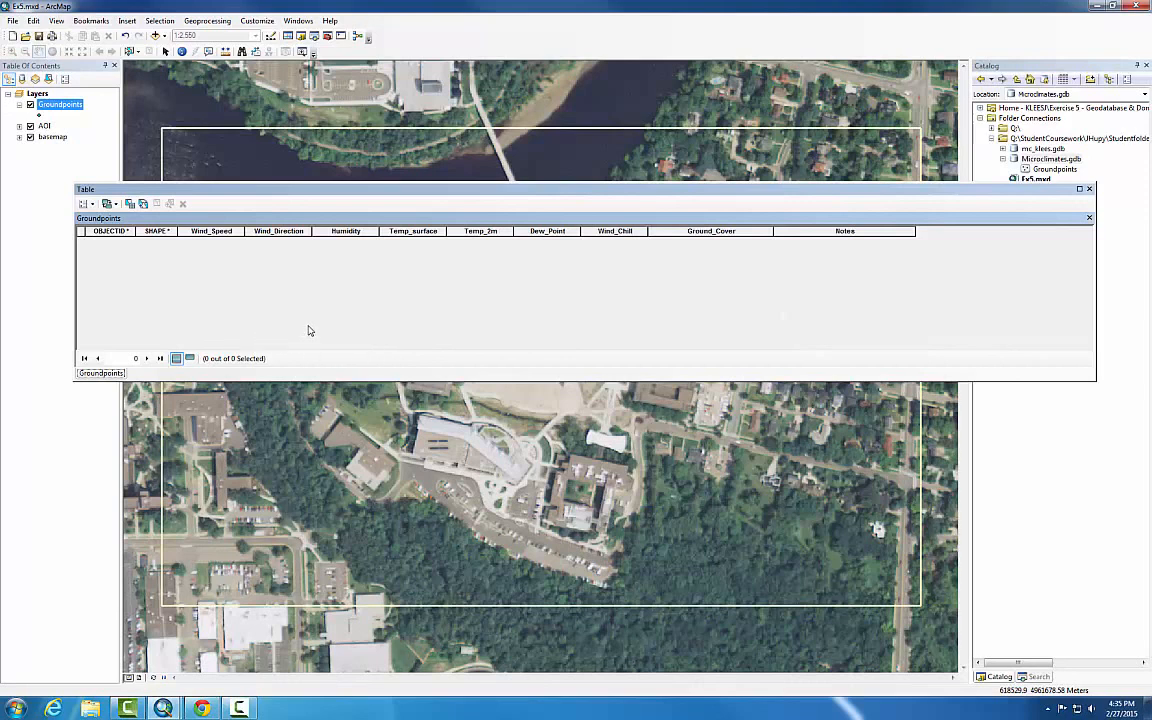
left_click(1089, 189)
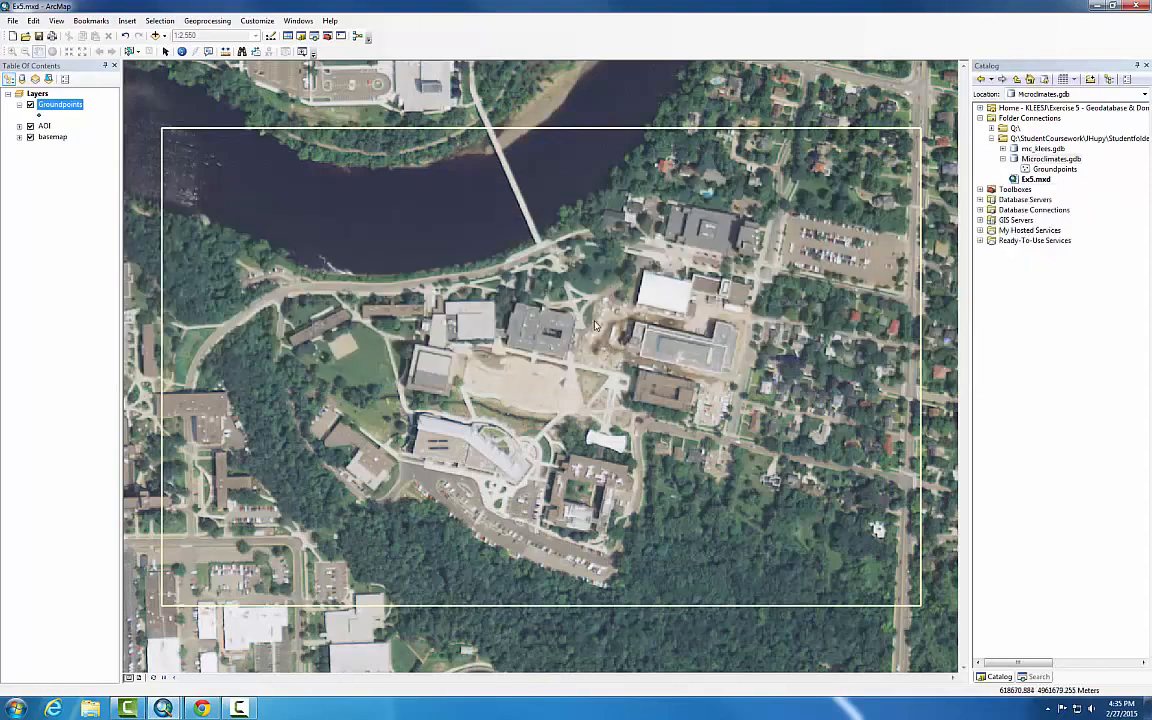